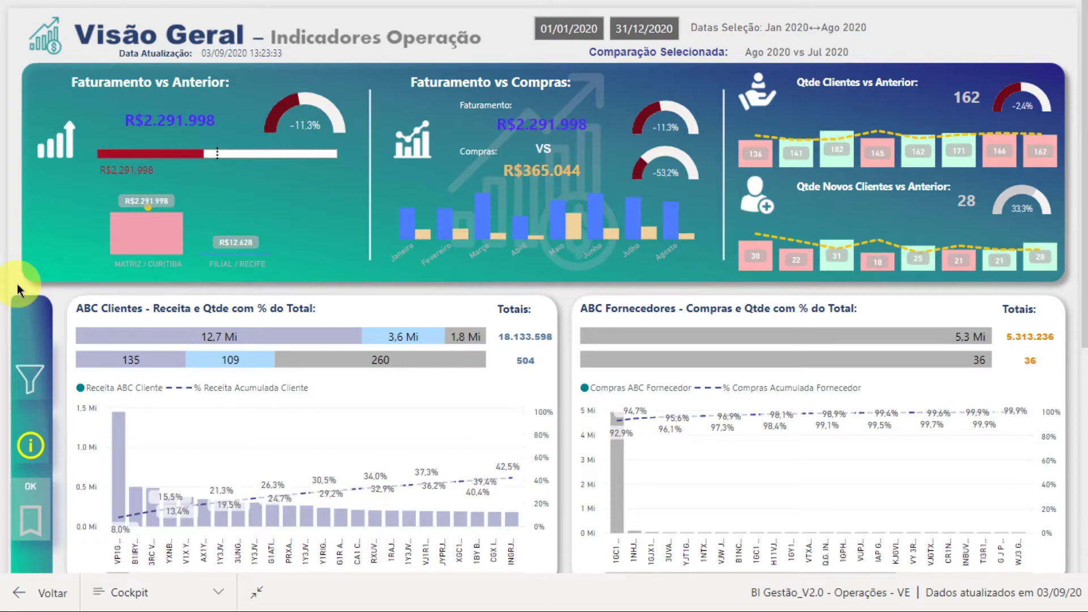
- Try to set the report period's end date to 31/12/2019
{"action": "mouse_move", "coordinate": [28, 270]}
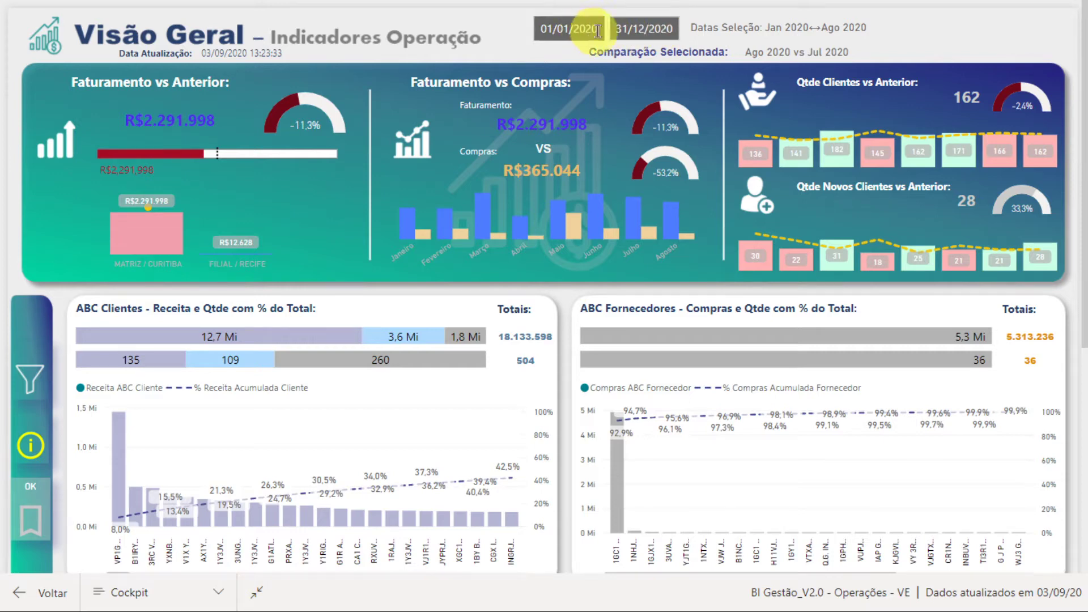
{"action": "left_click", "coordinate": [631, 30]}
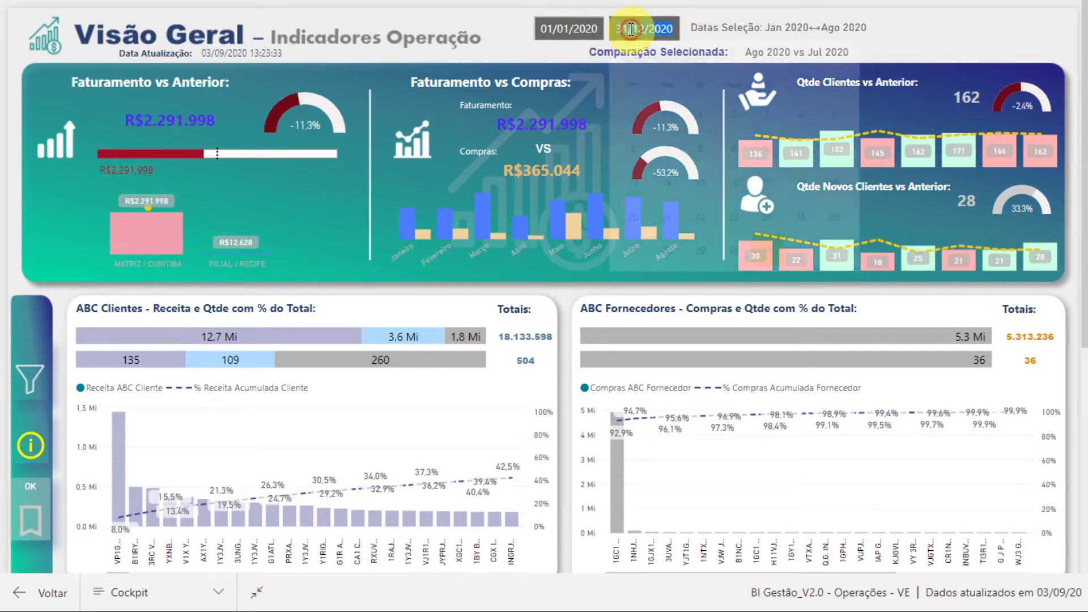
{"action": "left_click", "coordinate": [631, 30]}
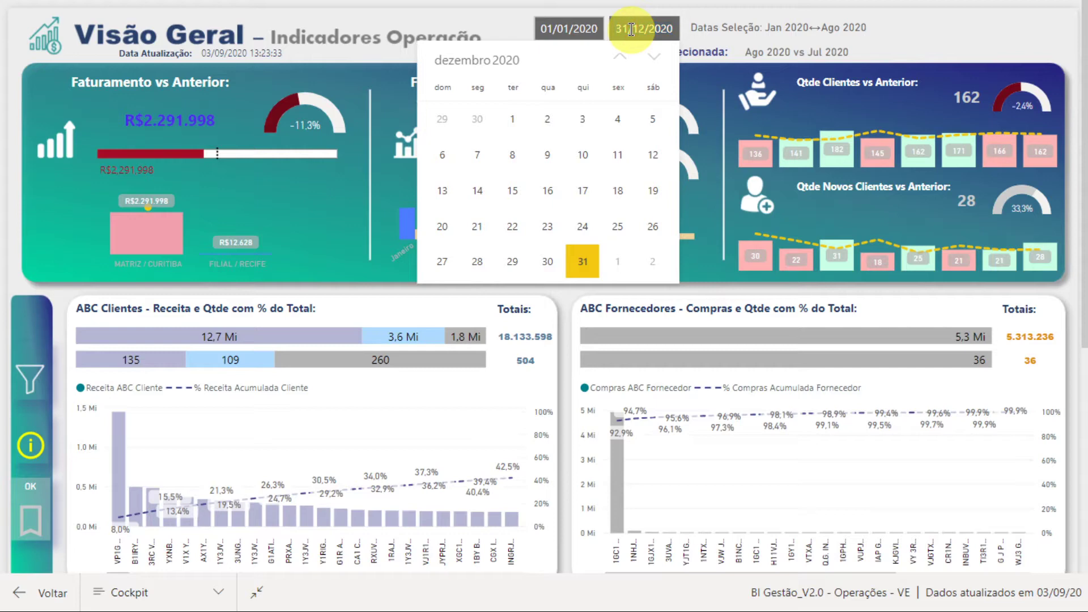
{"action": "type", "text": "31"}
{"action": "key", "text": "BackSpace"}
{"action": "key", "text": "BackSpace"}
{"action": "key", "text": "BackSpace"}
{"action": "key", "text": "BackSpace"}
{"action": "key", "text": "BackSpace"}
{"action": "key", "text": "BackSpace"}
{"action": "key", "text": "BackSpace"}
{"action": "key", "text": "BackSpace"}
{"action": "key", "text": "BackSpace"}
{"action": "key", "text": "BackSpace"}
{"action": "key", "text": "BackSpace"}
{"action": "key", "text": "BackSpace"}
{"action": "type", "text": "31/12/2019"}
{"action": "key", "text": "shift+Tab"}
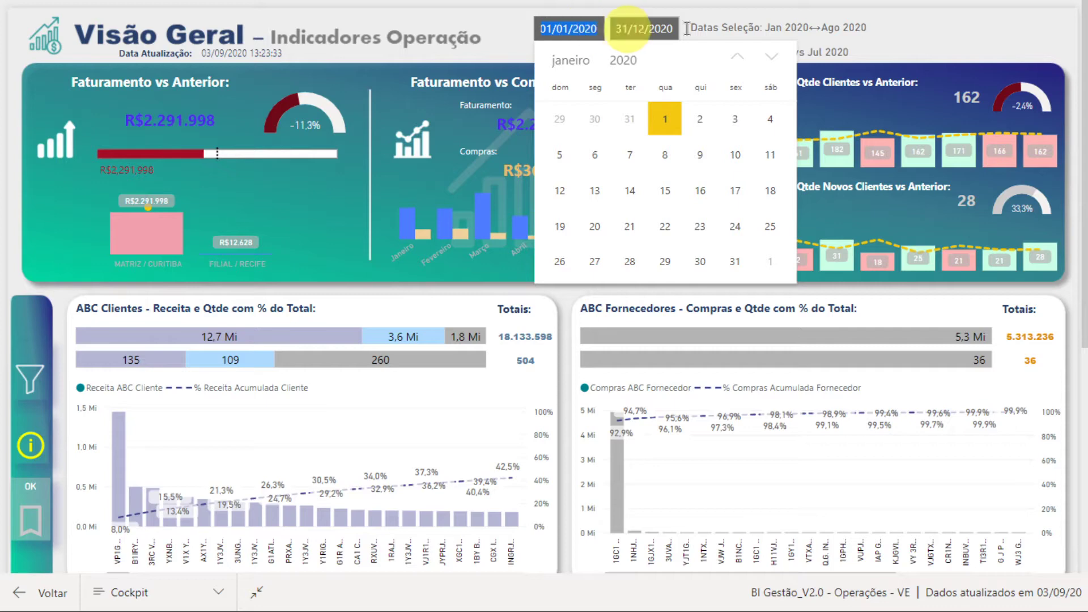
- Set the report period's start date to 01/01/2019 and its end date to 31/12/2019
{"action": "type", "text": "01/01/2019"}
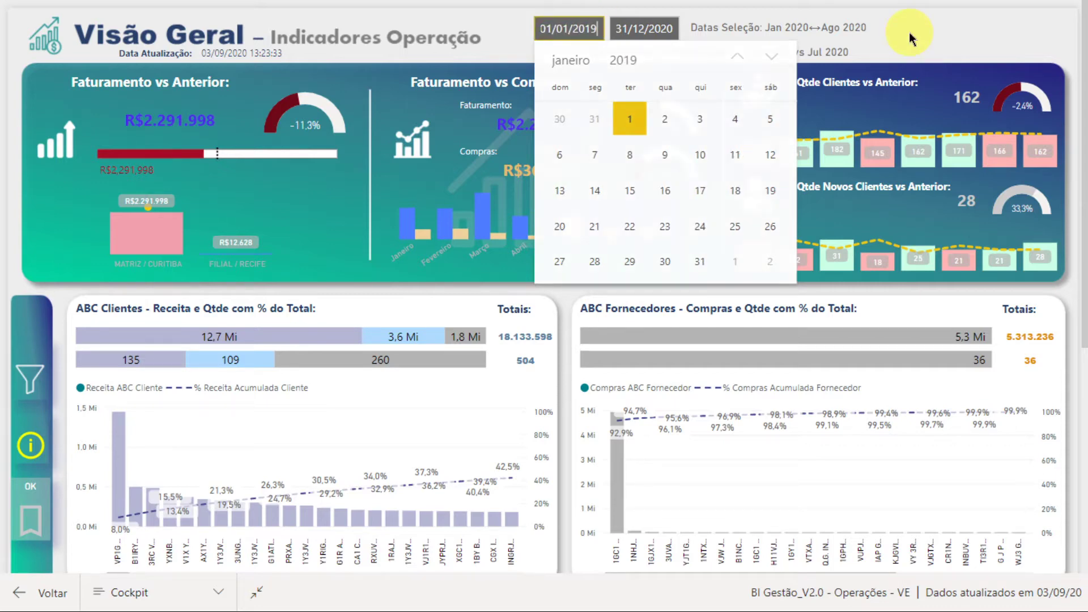
{"action": "key", "text": "Tab"}
{"action": "type", "text": "3"}
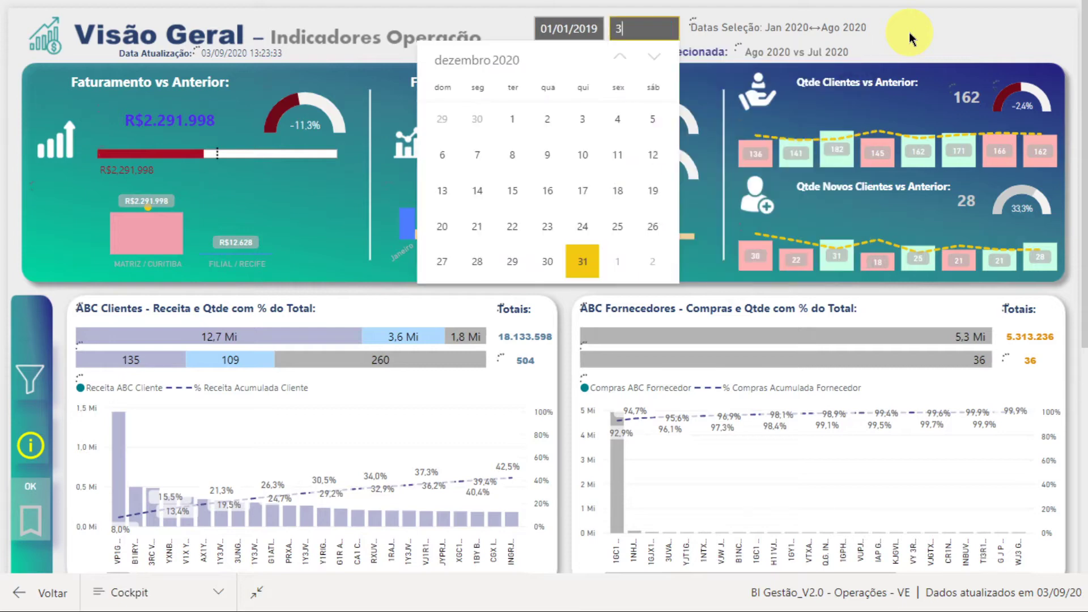
{"action": "type", "text": "1/12/2019"}
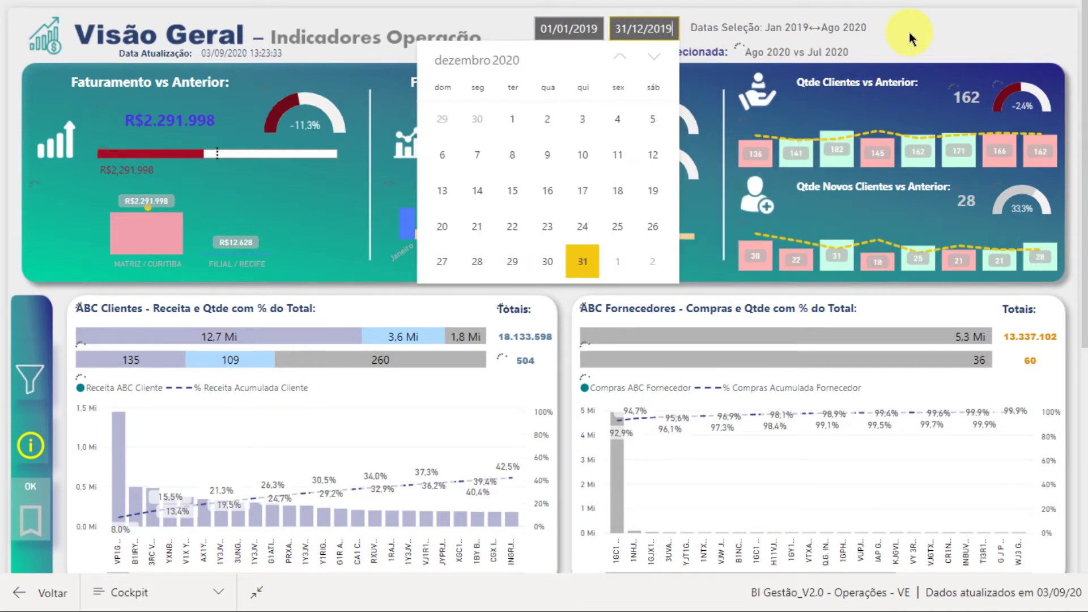
{"action": "key", "text": "Return"}
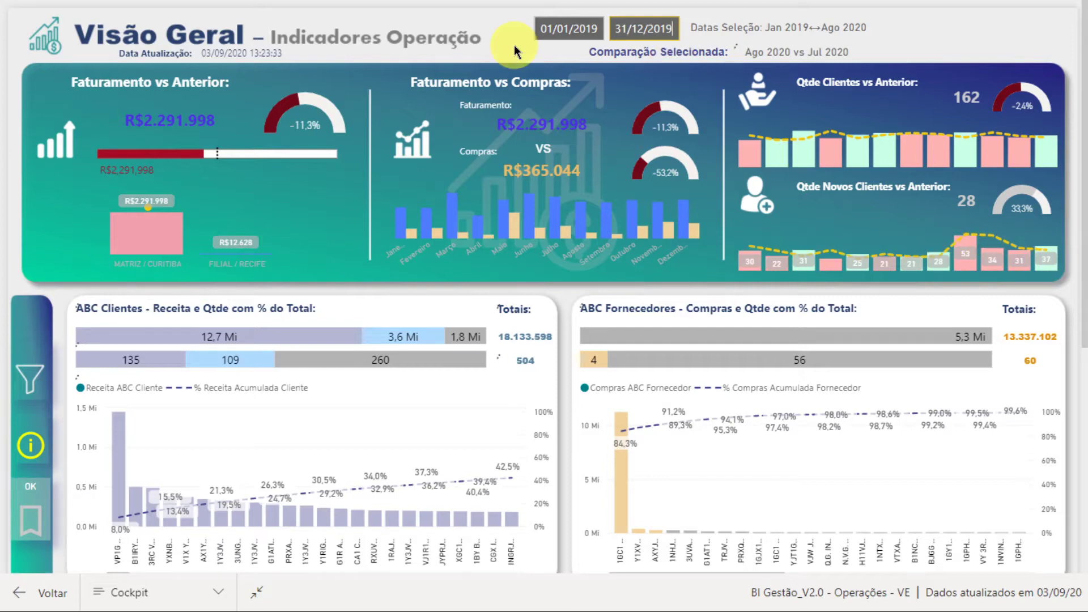
- Set the report period's end date to 31/12/2020 and its start date to 01/01/2020
{"action": "key", "text": "shift+Tab"}
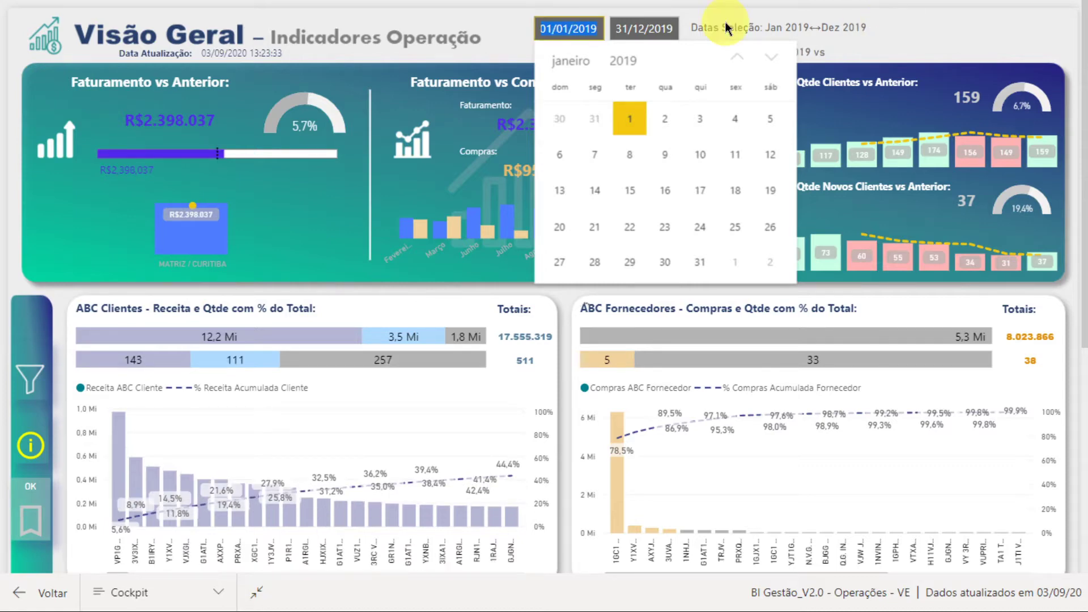
{"action": "key", "text": "Tab"}
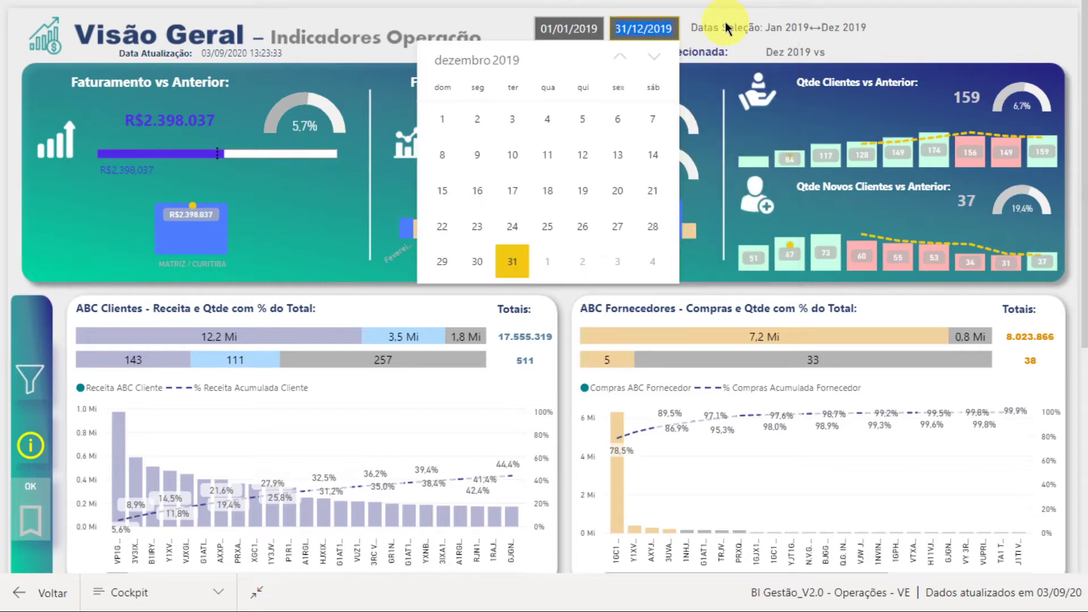
{"action": "type", "text": "31/12/2020"}
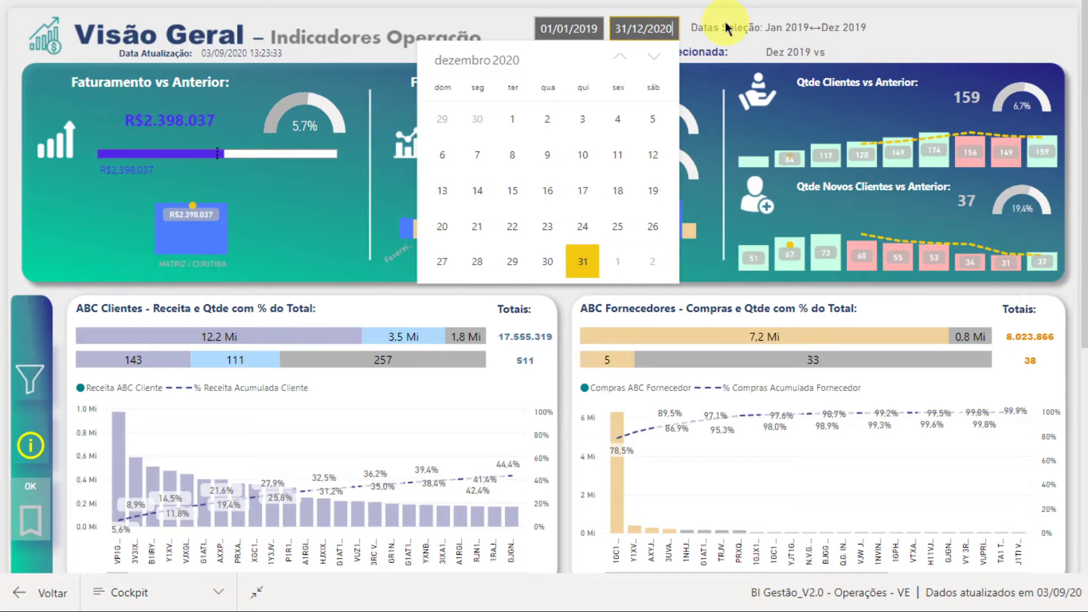
{"action": "left_click", "coordinate": [588, 30]}
{"action": "type", "text": "01"}
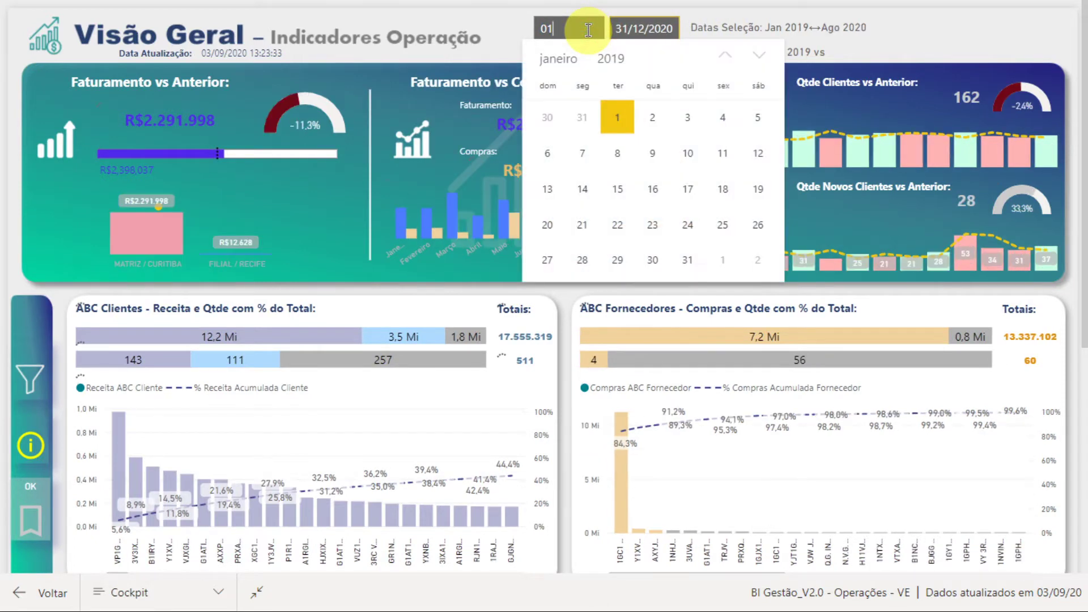
{"action": "type", "text": "/01/2020"}
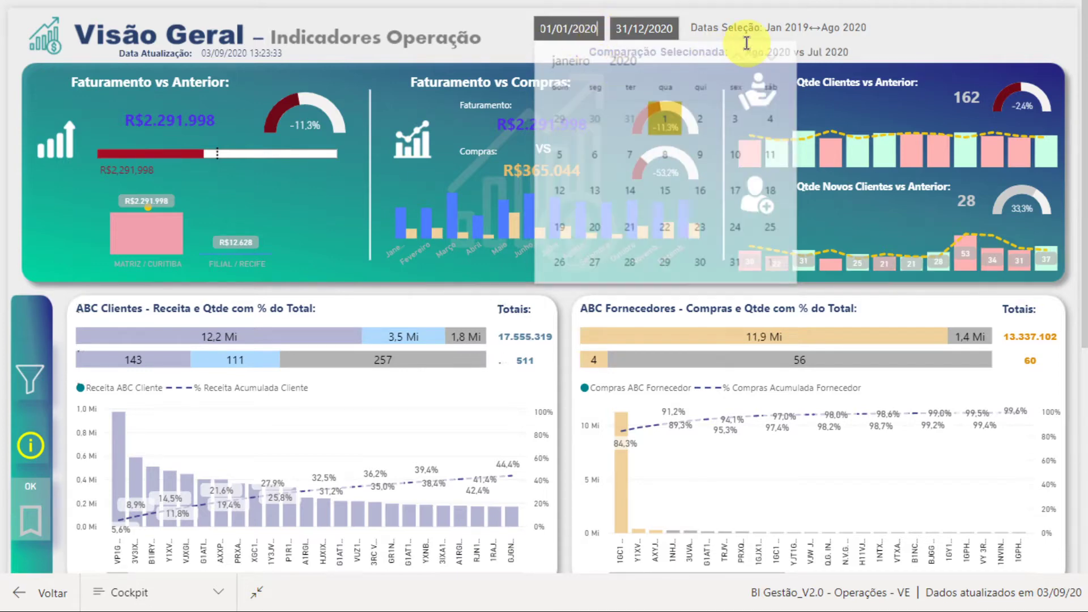
{"action": "key", "text": "Tab"}
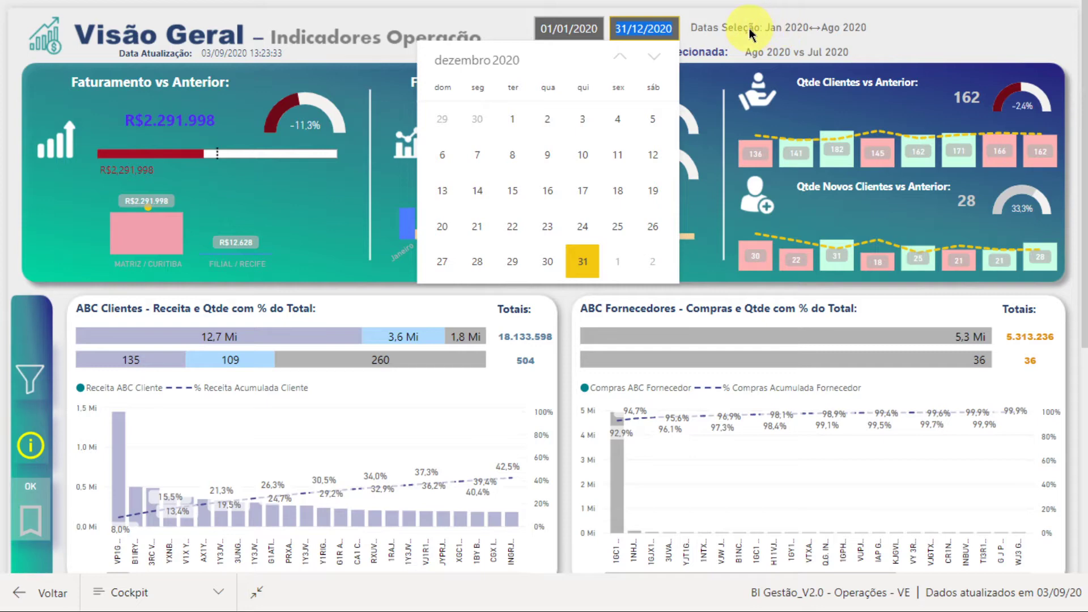
{"action": "left_click", "coordinate": [649, 30]}
{"action": "left_click_drag", "start_coordinate": [650, 30], "coordinate": [676, 28]}
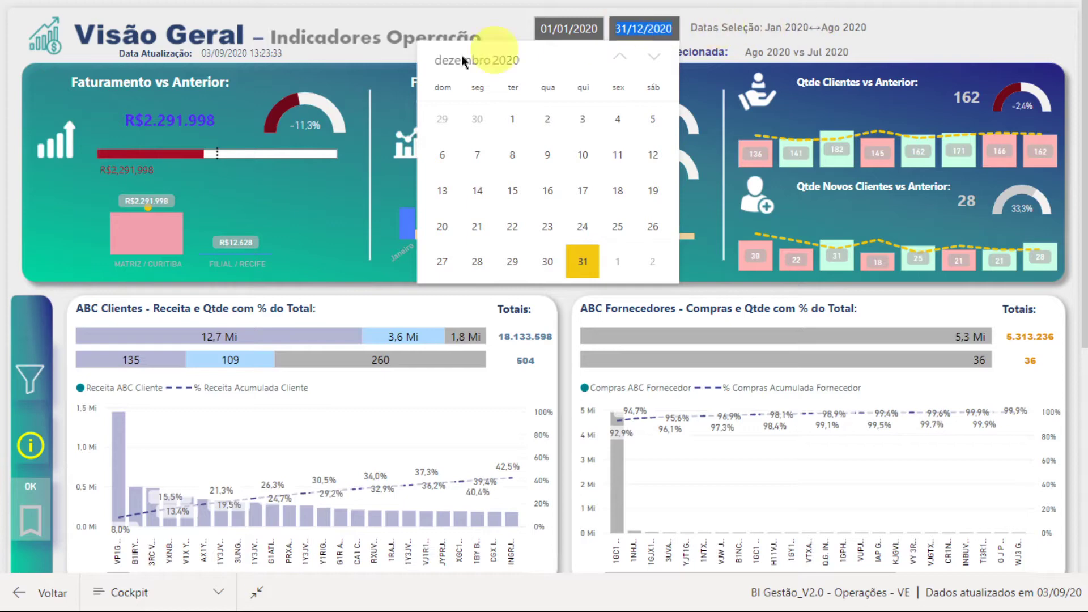
{"action": "left_click", "coordinate": [435, 19]}
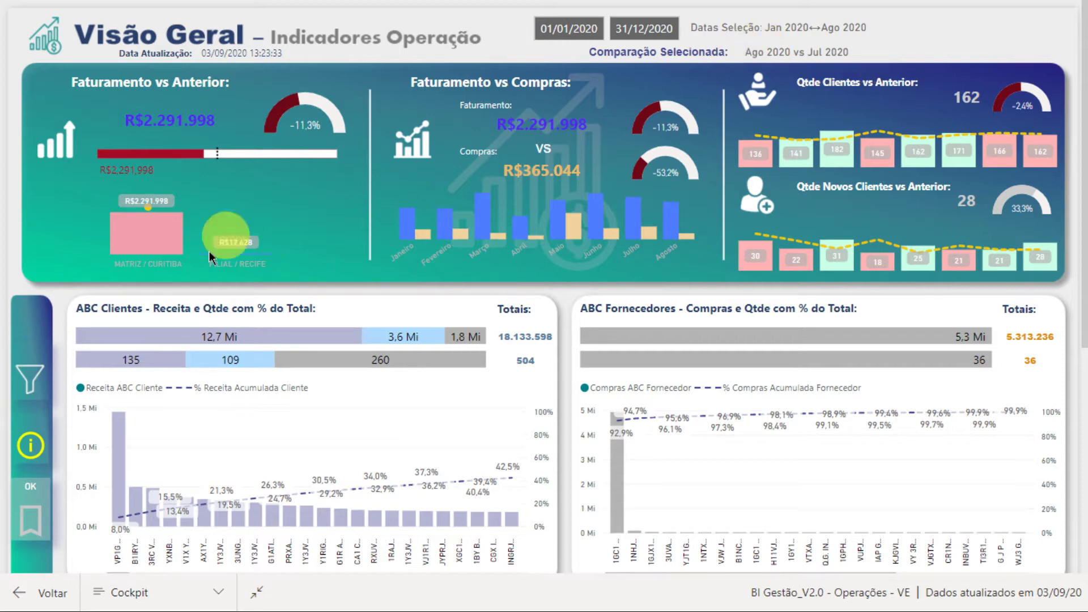
- Open the operation filters and examine the locations available under EMPRESA B and EMPRESA A in the company filter
{"action": "left_click", "coordinate": [31, 390]}
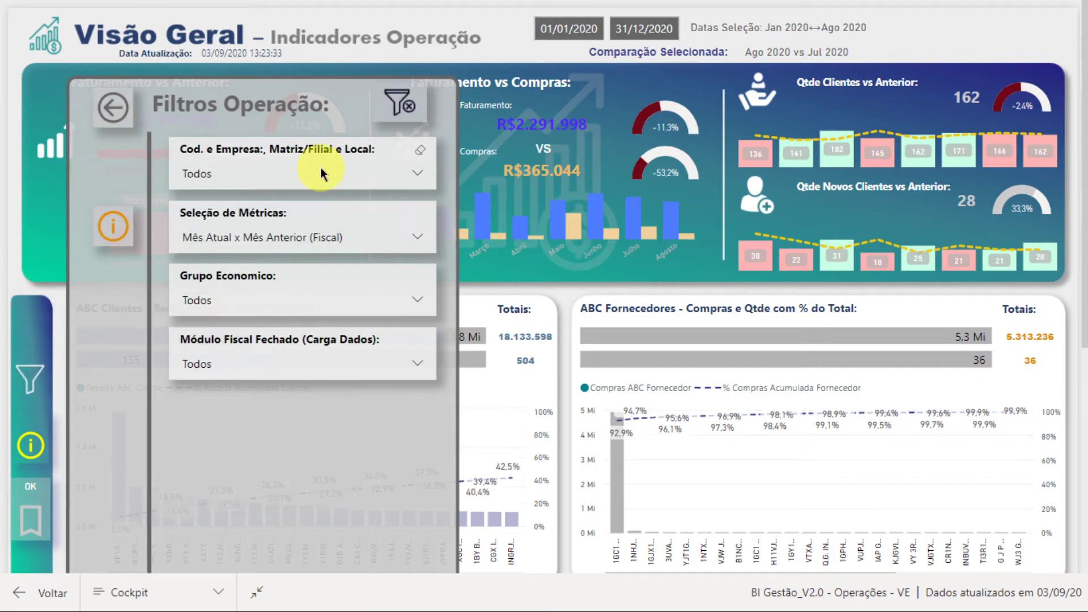
{"action": "left_click", "coordinate": [242, 170]}
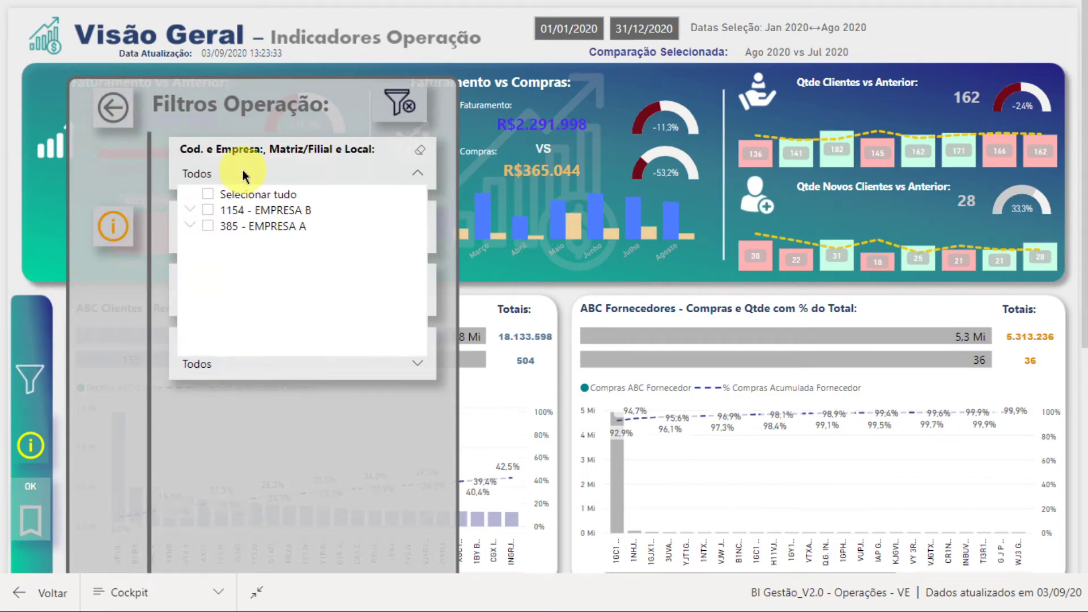
{"action": "left_click", "coordinate": [190, 210]}
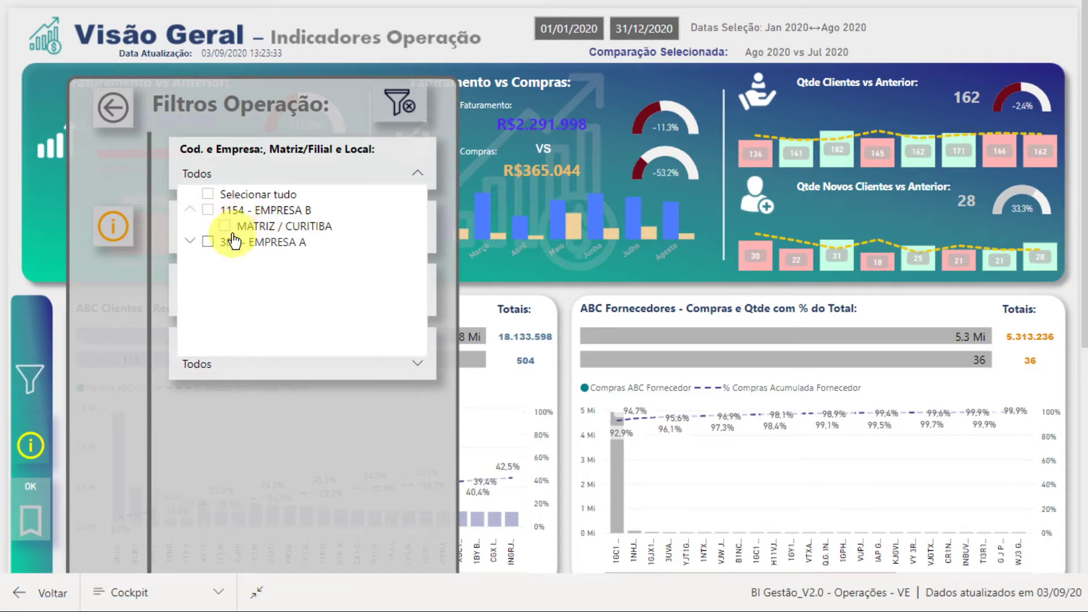
{"action": "left_click", "coordinate": [191, 242]}
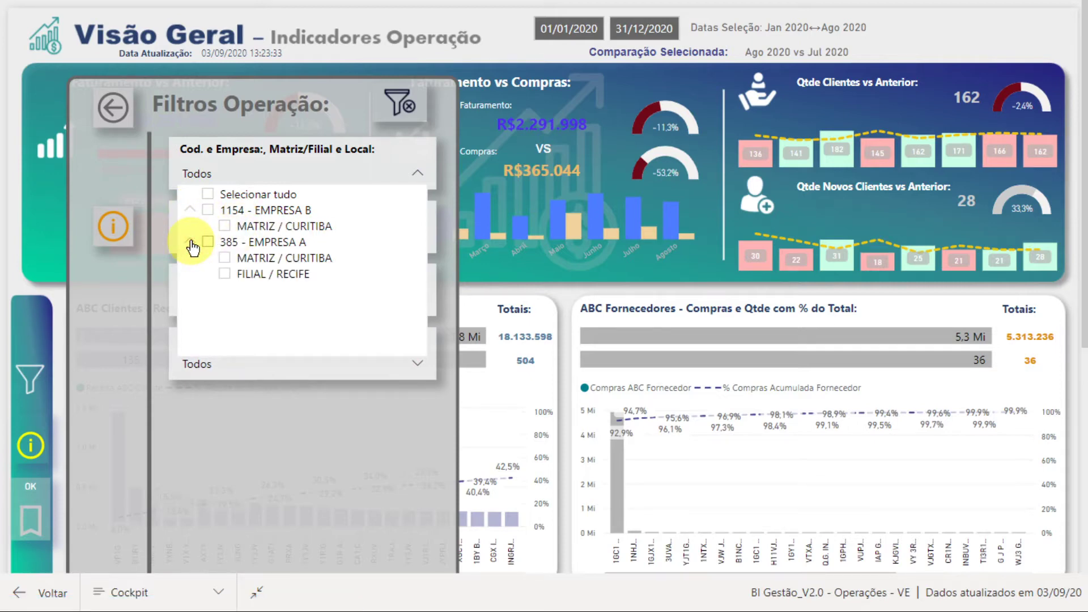
{"action": "left_click", "coordinate": [192, 237]}
{"action": "left_click", "coordinate": [189, 208]}
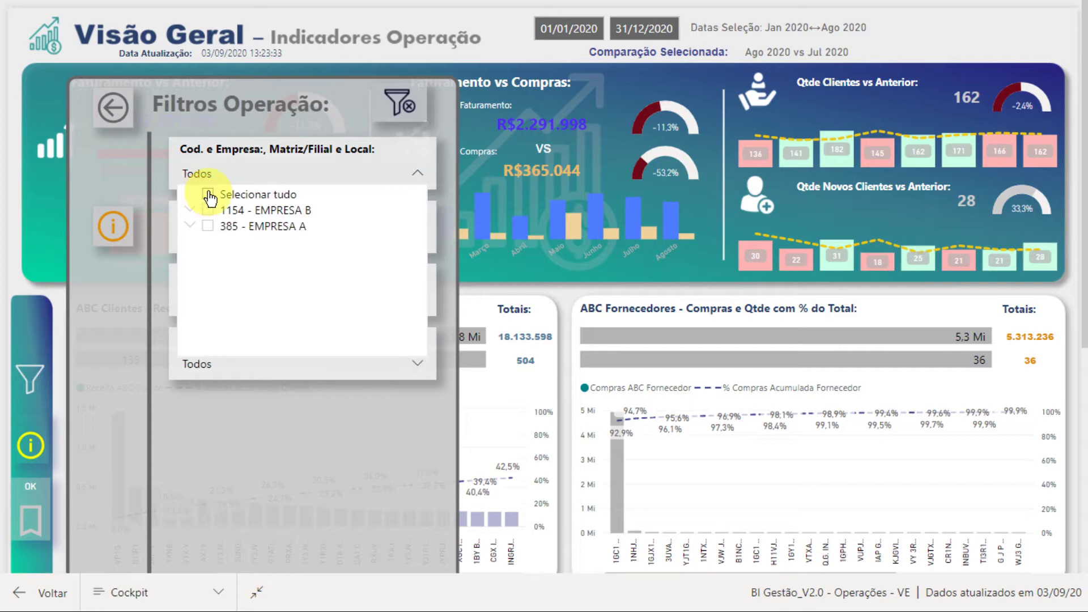
{"action": "left_click", "coordinate": [420, 154]}
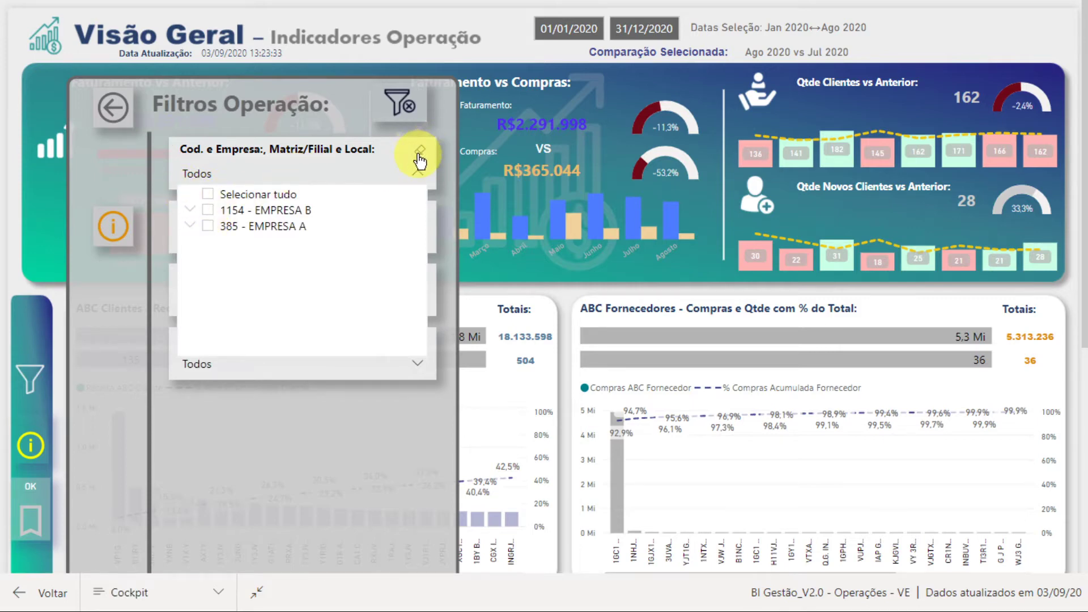
{"action": "left_click", "coordinate": [301, 174]}
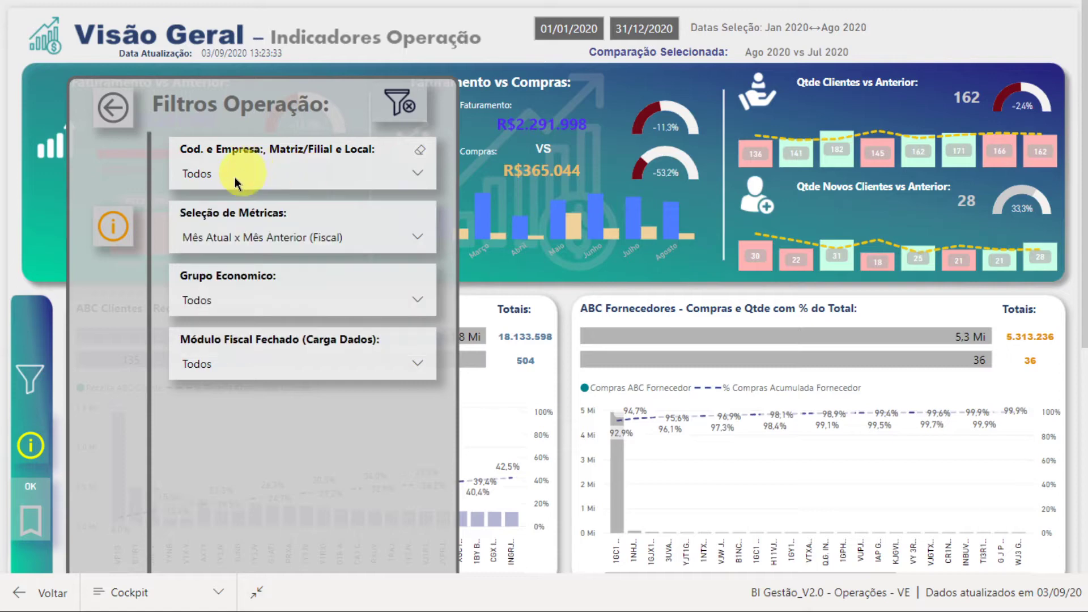
- Set the metric selection to Ano Atual Acumulado x Ano Anterior and close the operation filters
{"action": "left_click", "coordinate": [226, 237]}
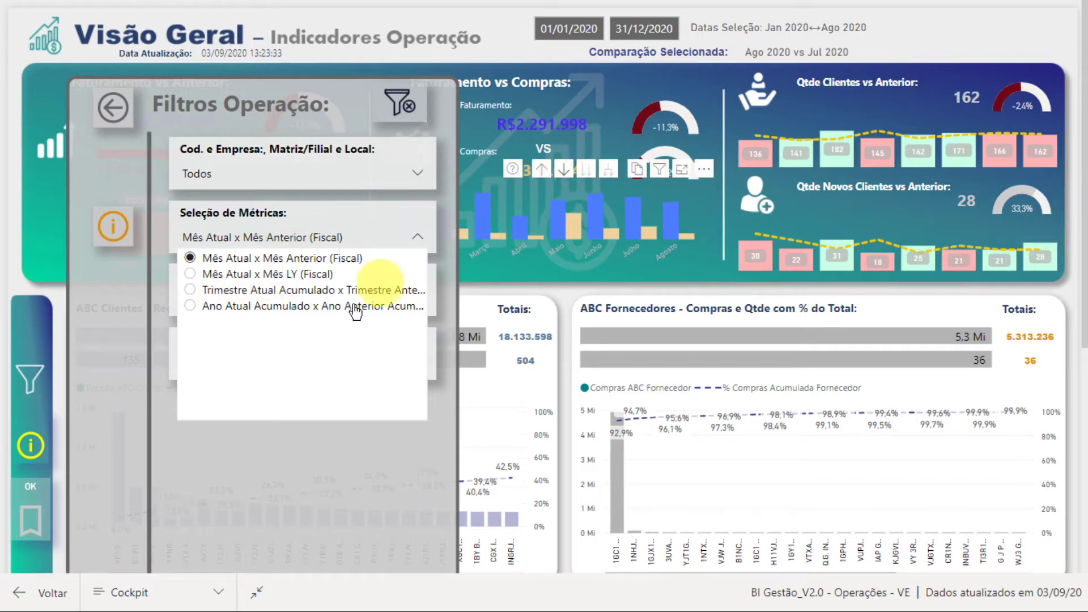
{"action": "left_click", "coordinate": [278, 289]}
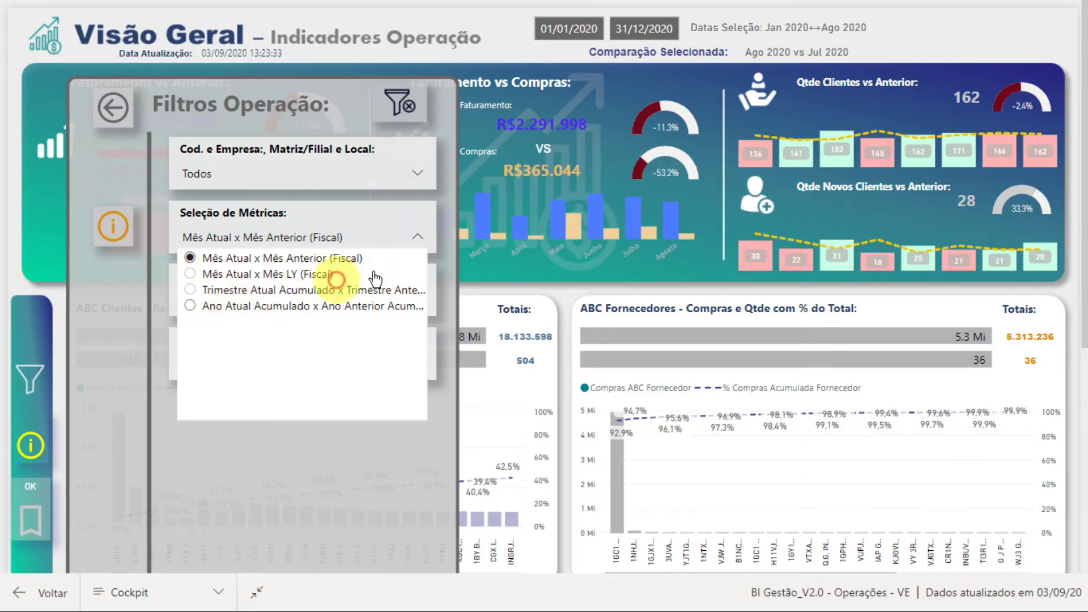
{"action": "left_click", "coordinate": [391, 259]}
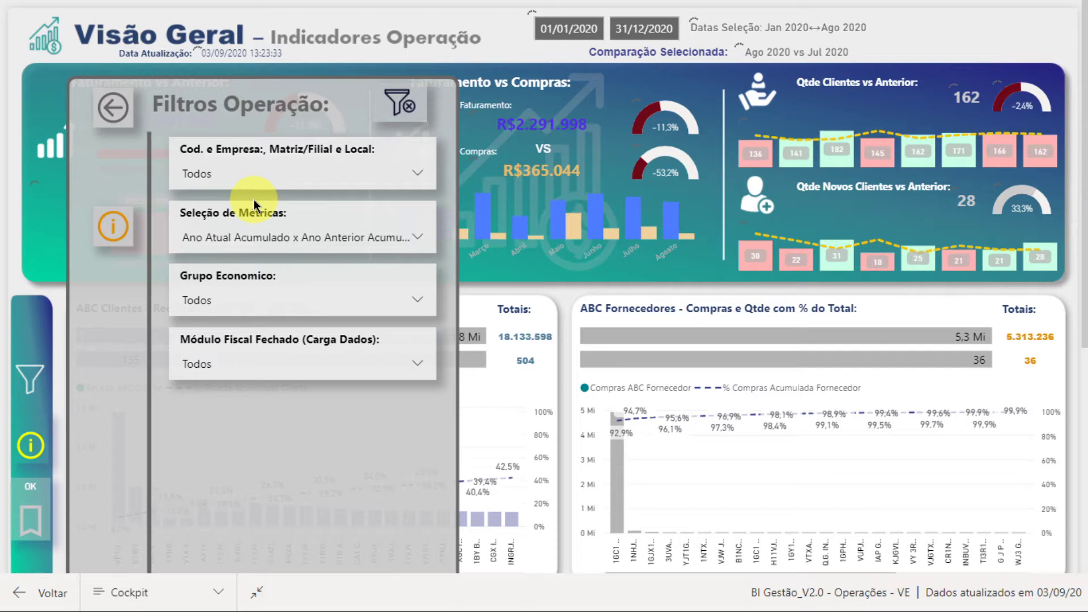
{"action": "left_click", "coordinate": [111, 111]}
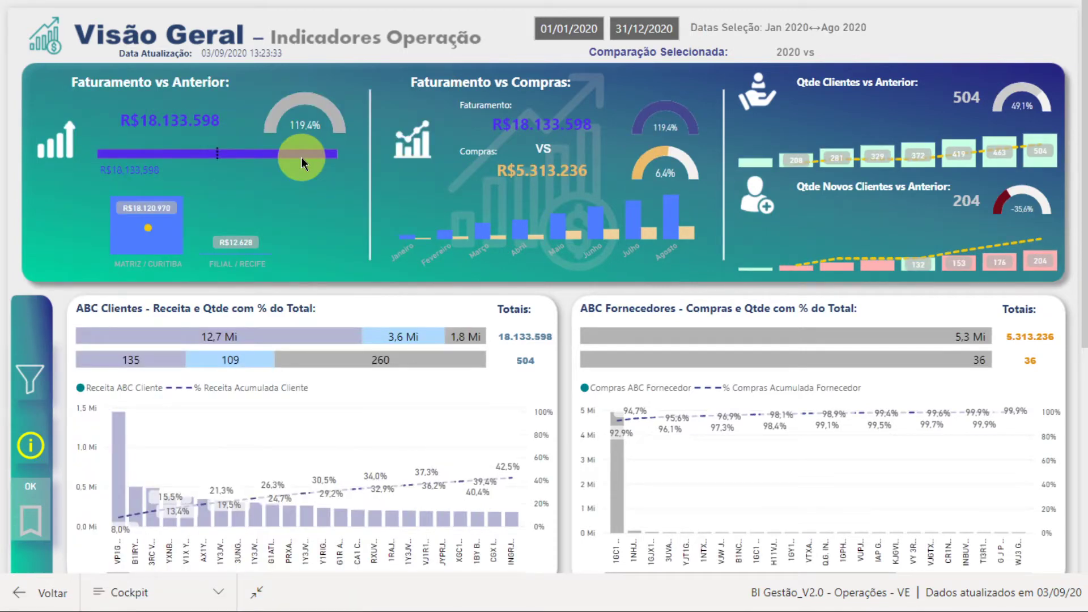
- Drill the Faturamento vs Anterior column chart down through the year level to the month level
{"action": "mouse_move", "coordinate": [282, 179]}
{"action": "left_click", "coordinate": [232, 170]}
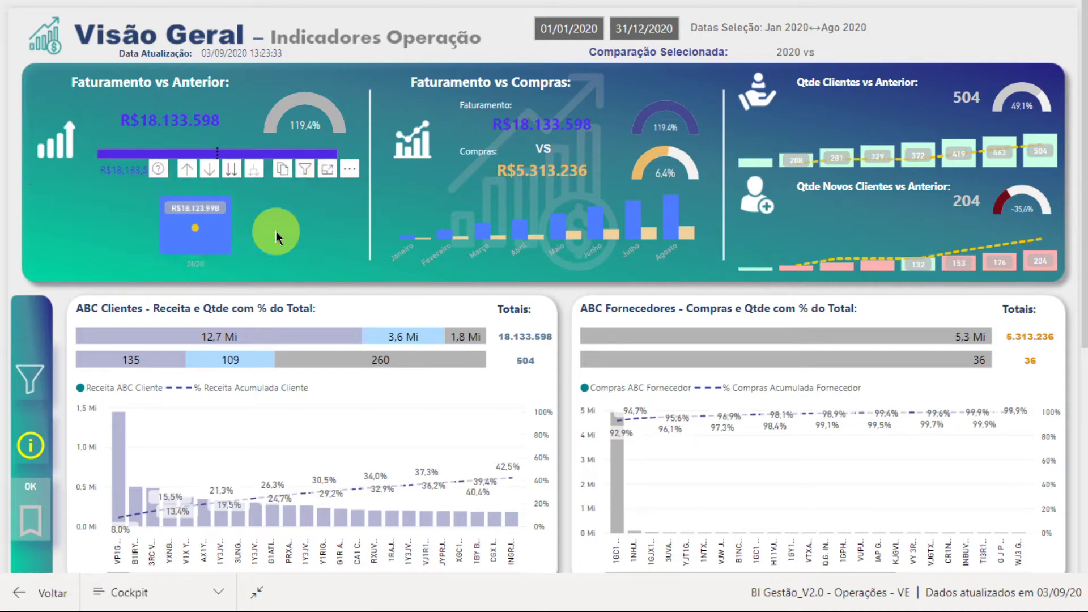
{"action": "left_click", "coordinate": [344, 278]}
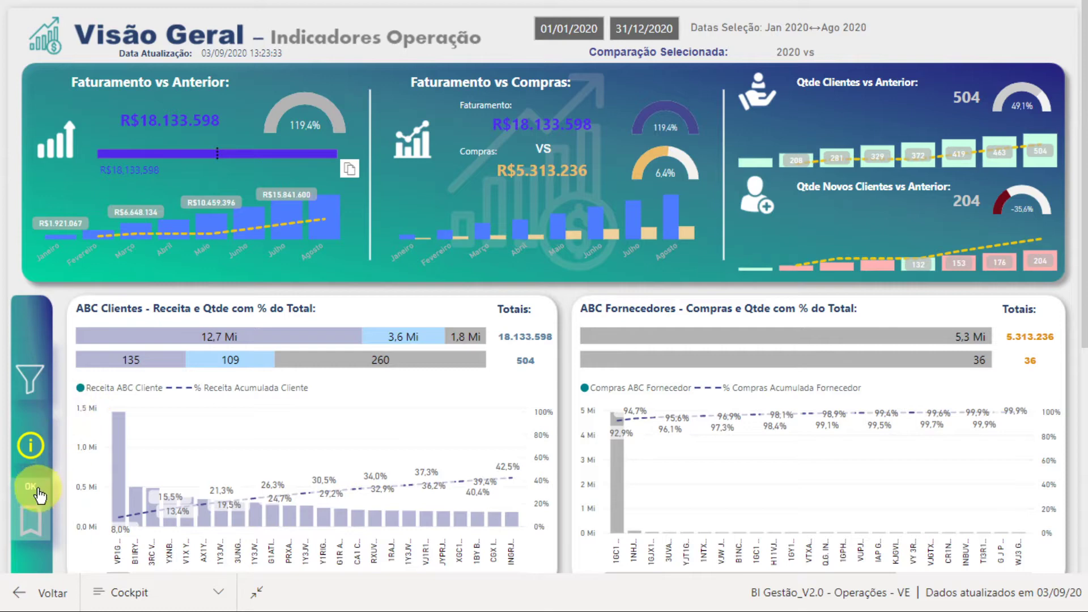
- Reopen the operation filters and set the metric selection to Mês Atual x Mês Anterior (Fiscal)
{"action": "left_click", "coordinate": [307, 244]}
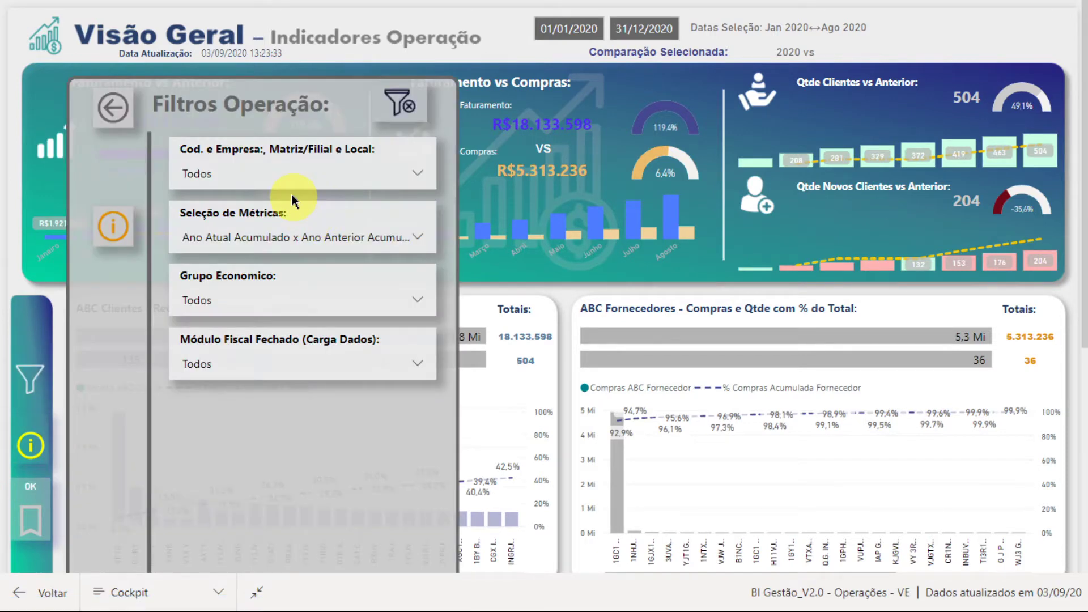
{"action": "left_click", "coordinate": [262, 175]}
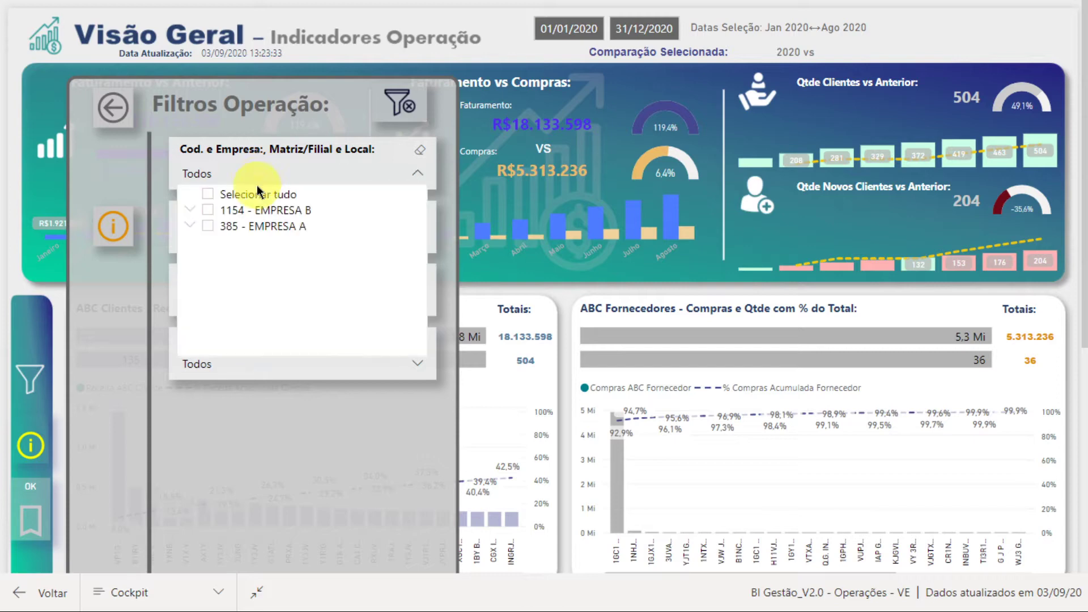
{"action": "left_click", "coordinate": [230, 175]}
{"action": "left_click", "coordinate": [215, 240]}
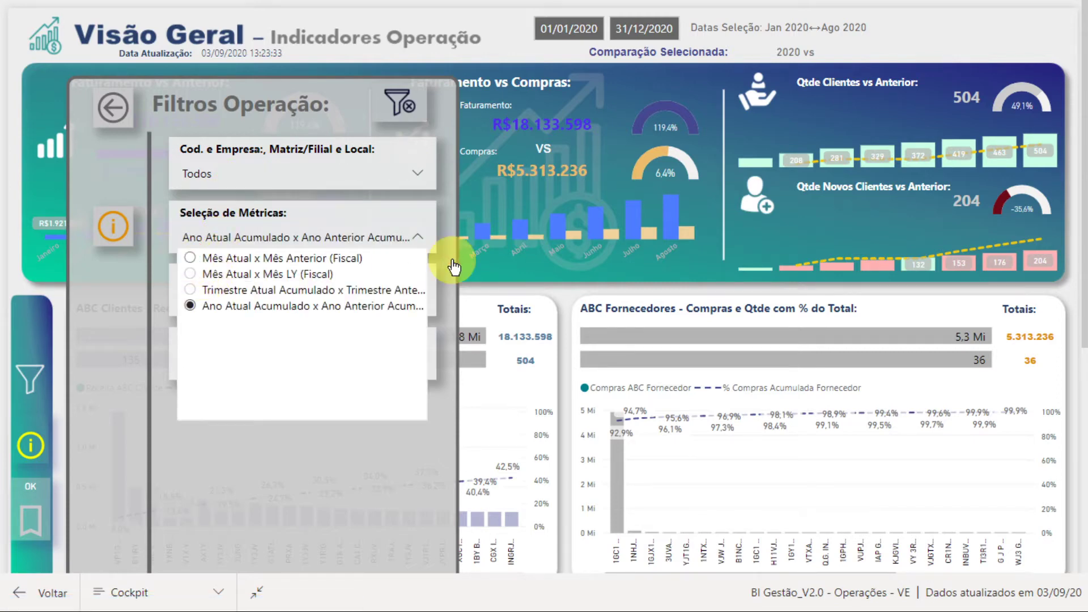
{"action": "left_click", "coordinate": [214, 258]}
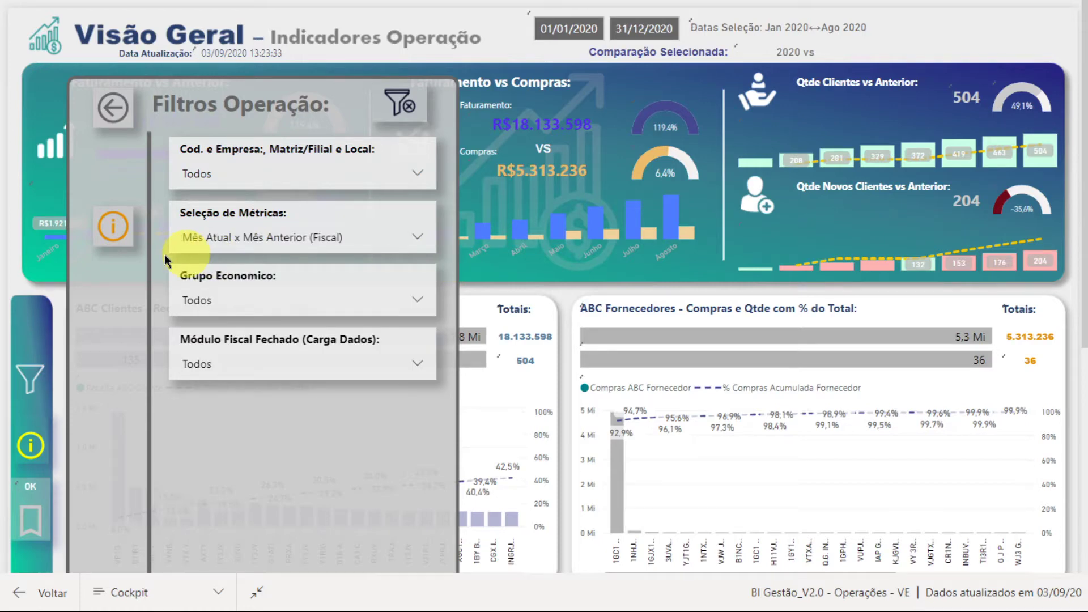
- Read and close the instructions for the metric selection, and open the Grupo Economico filter's options
{"action": "left_click", "coordinate": [112, 227]}
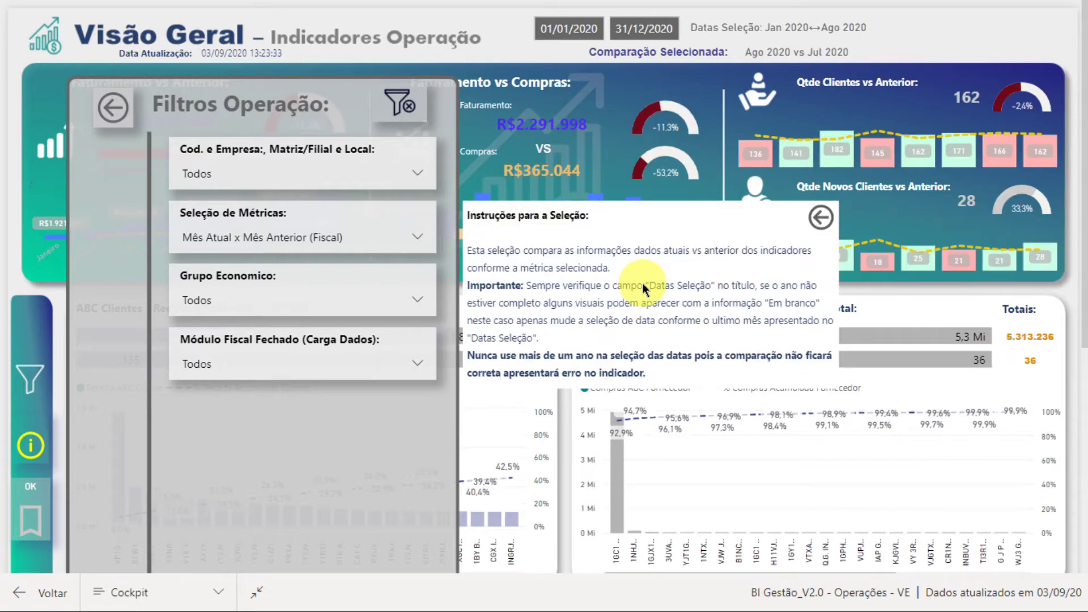
{"action": "left_click", "coordinate": [818, 219]}
{"action": "left_click", "coordinate": [252, 309]}
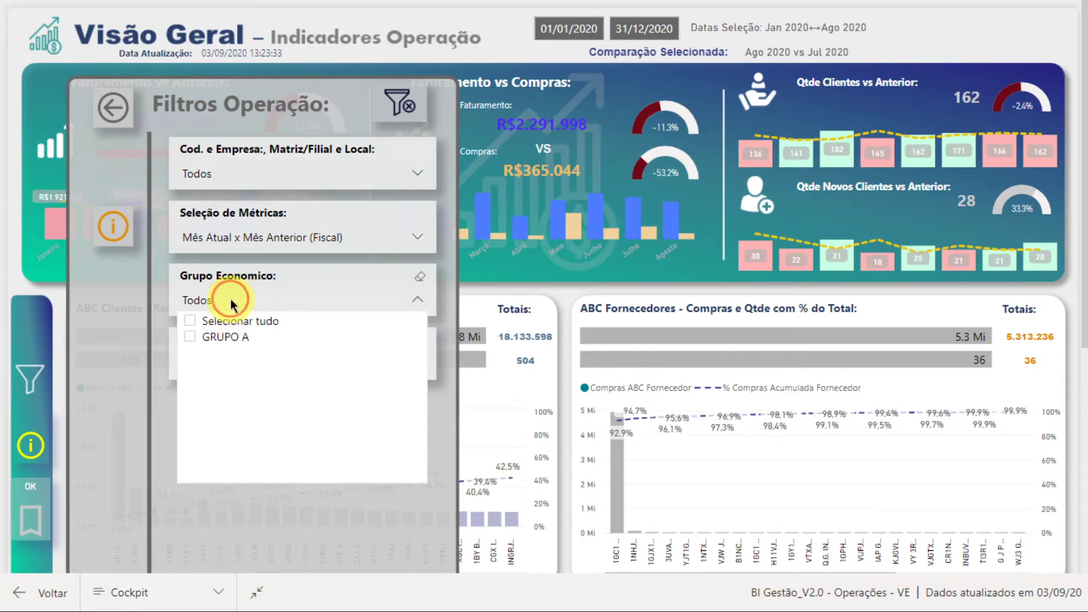
- Close the Grupo Economico options, review the choices of the Módulo Fiscal Fechado (Carga Dados) filter, and close the operation filters
{"action": "left_click", "coordinate": [232, 304]}
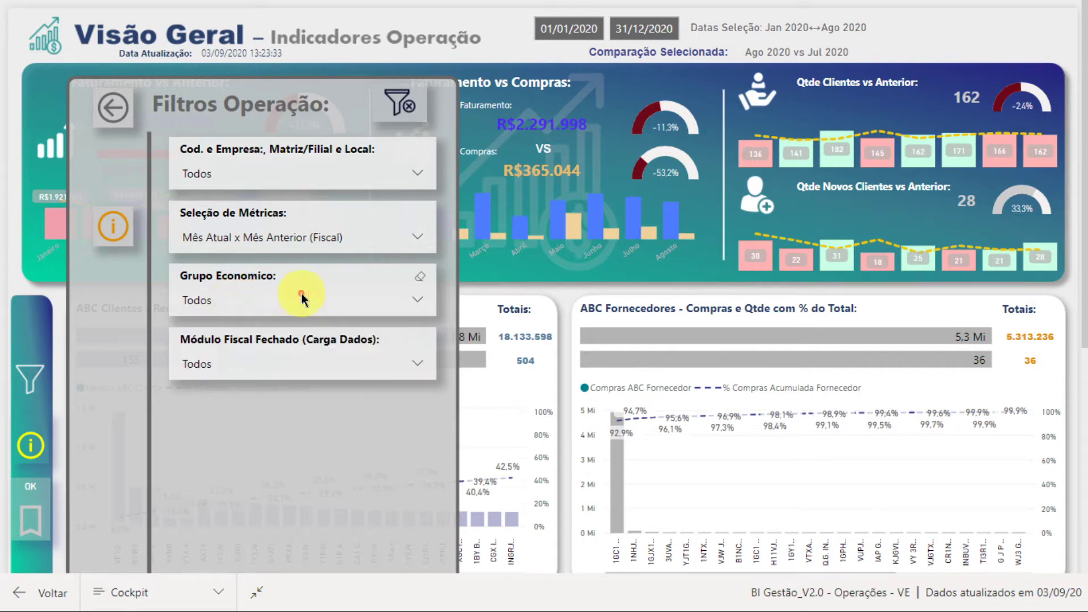
{"action": "left_click", "coordinate": [267, 368]}
{"action": "left_click", "coordinate": [267, 369]}
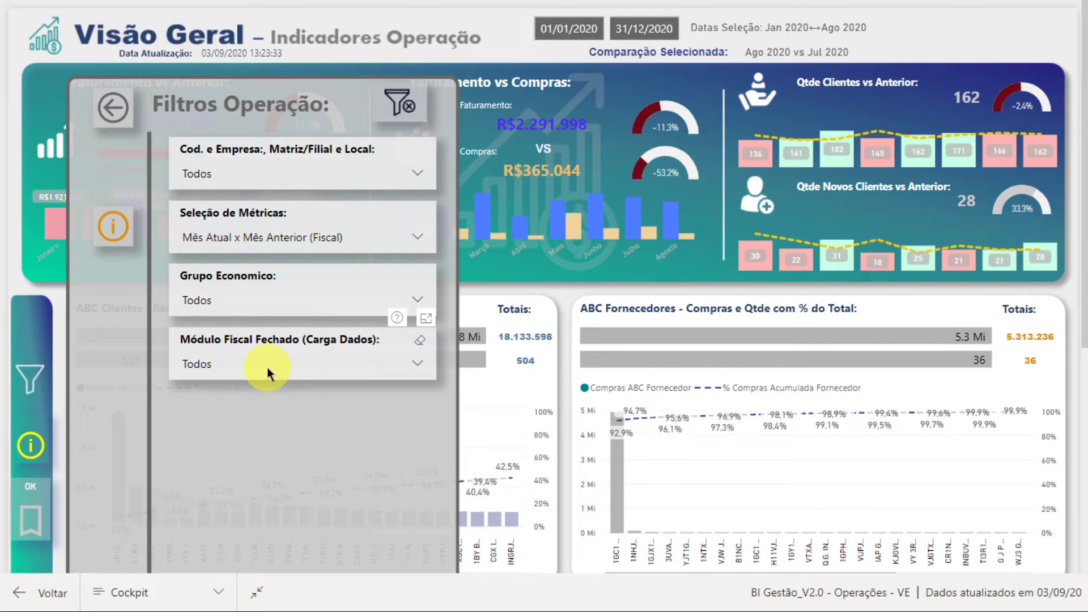
{"action": "left_click", "coordinate": [267, 367]}
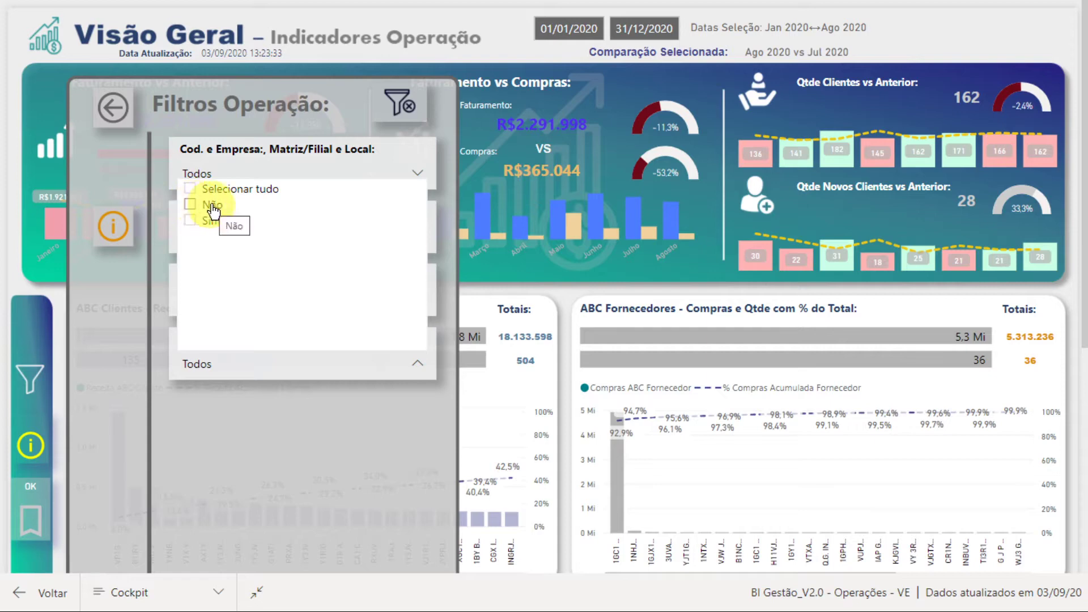
{"action": "left_click", "coordinate": [273, 368]}
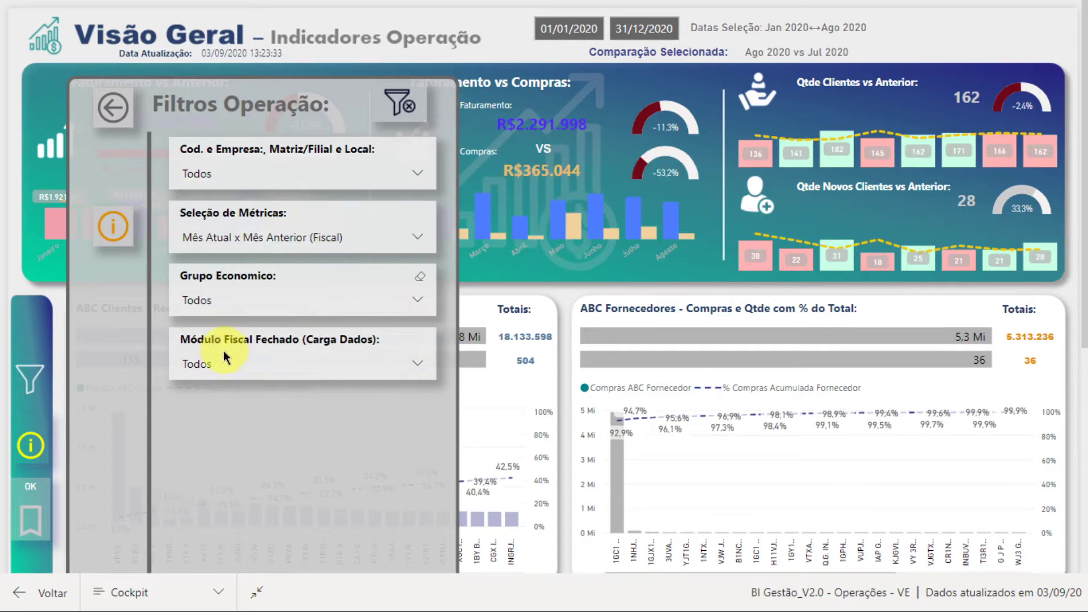
{"action": "left_click", "coordinate": [209, 362]}
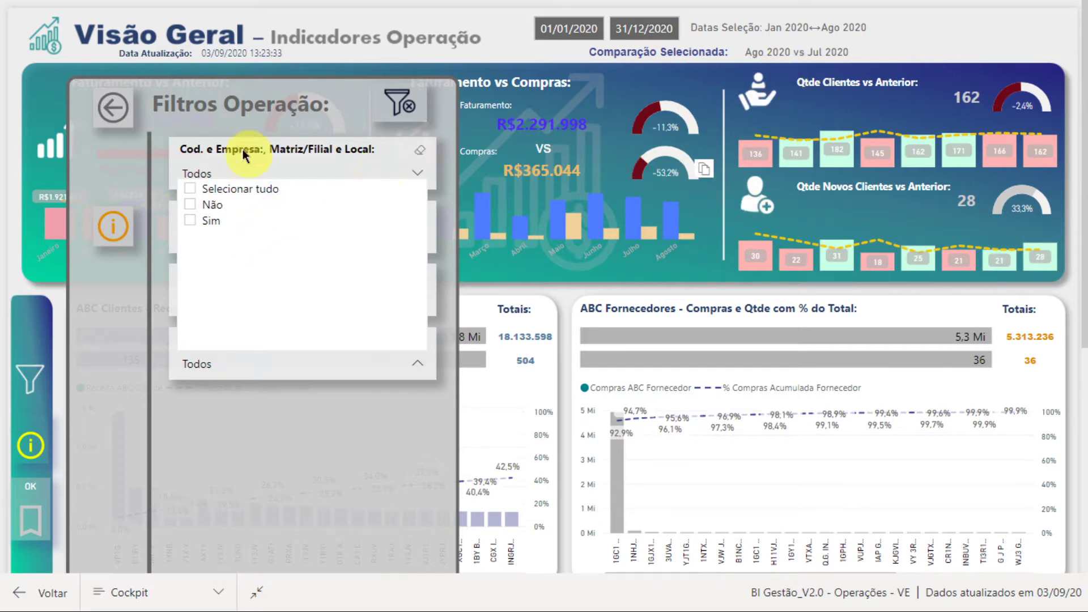
{"action": "left_click", "coordinate": [109, 109]}
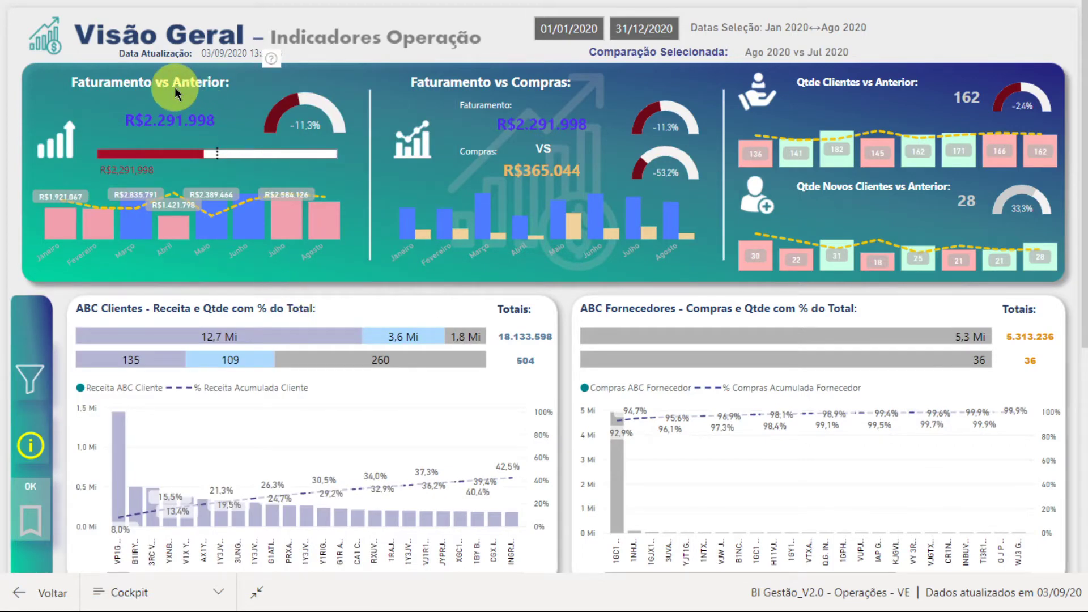
- Examine the Faturamento vs Anterior and Faturamento vs Compras indicators, and open the Faturamento vs Anterior column chart in focus mode
{"action": "mouse_move", "coordinate": [270, 64]}
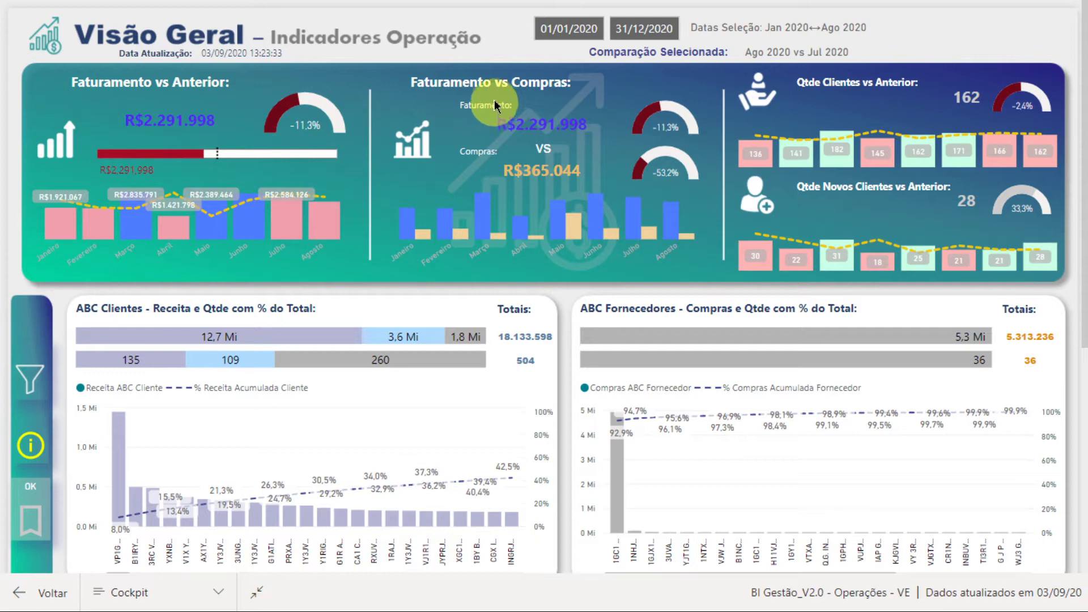
{"action": "mouse_move", "coordinate": [613, 61]}
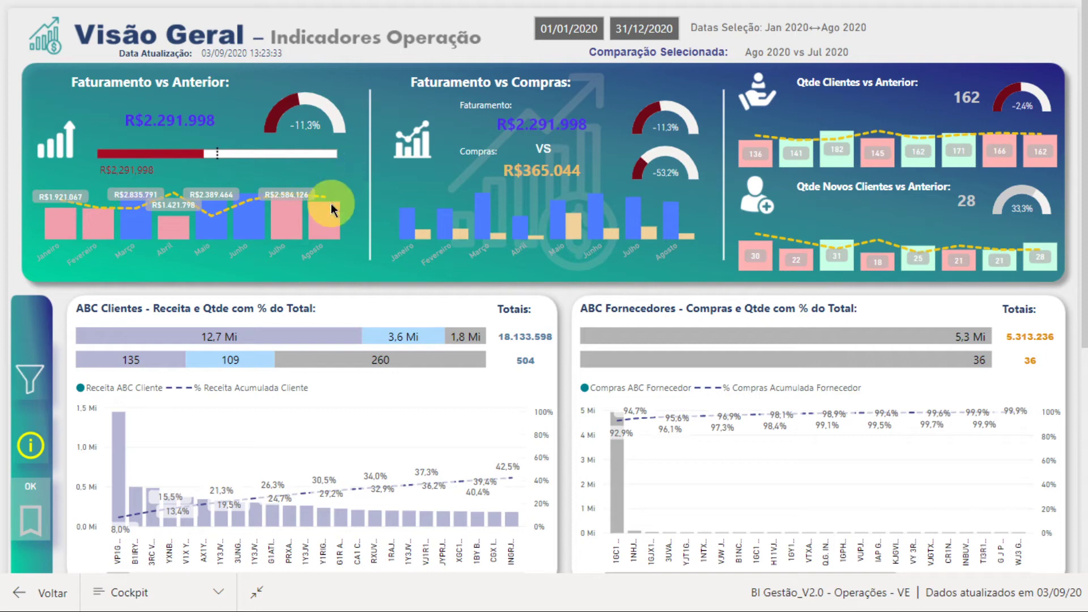
{"action": "mouse_move", "coordinate": [326, 220]}
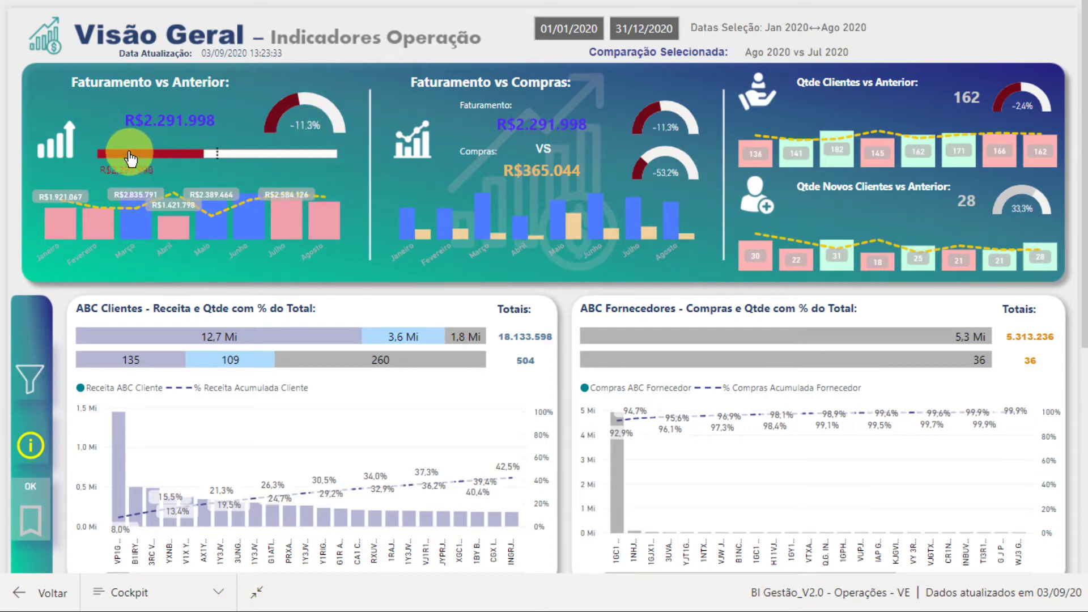
{"action": "mouse_move", "coordinate": [124, 161]}
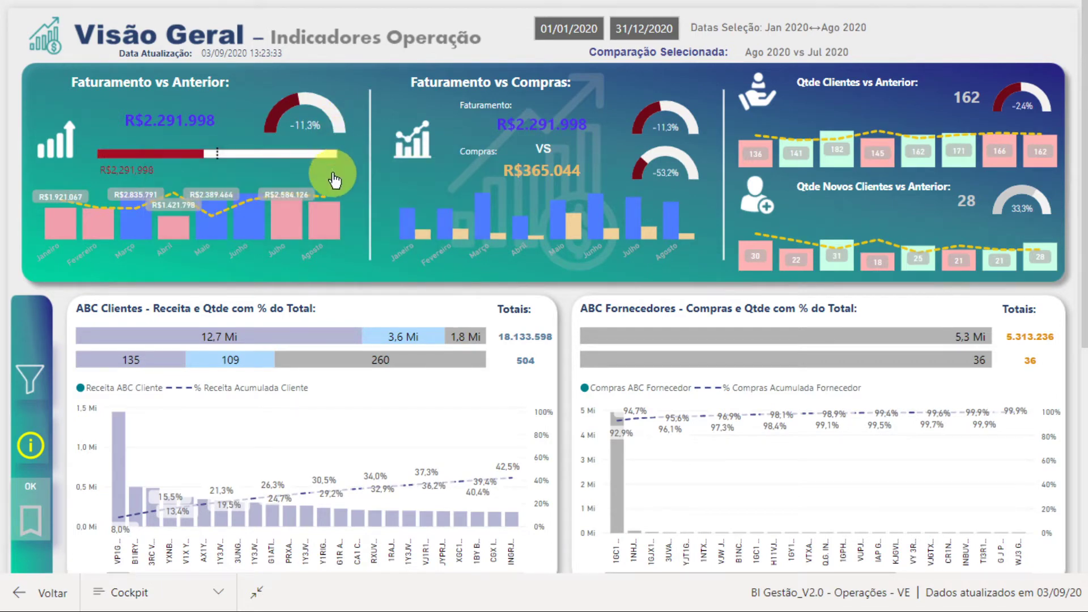
{"action": "left_click", "coordinate": [329, 170]}
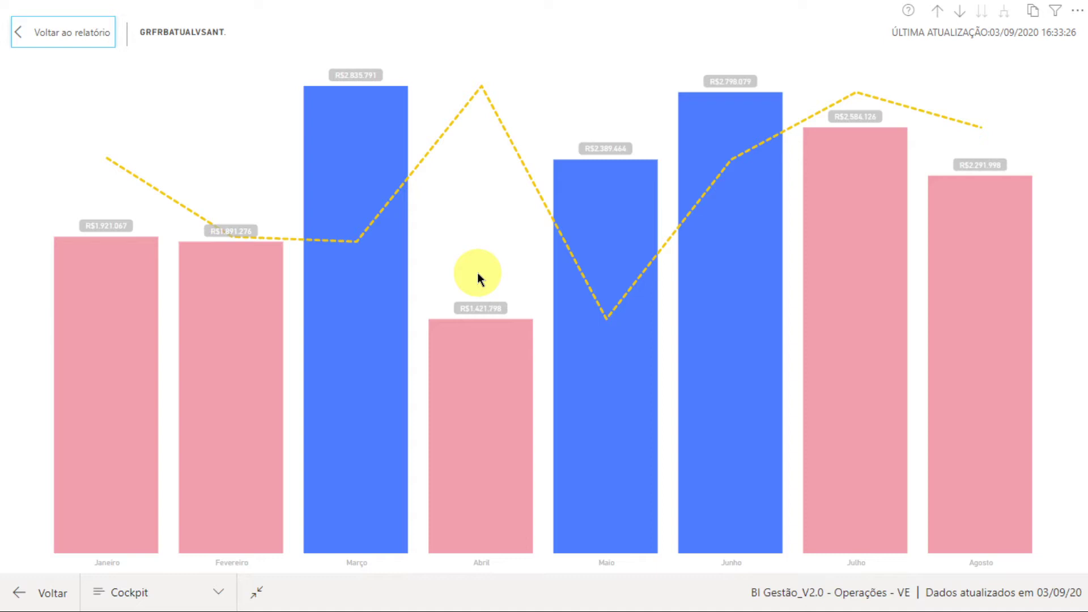
- Drill the enlarged Faturamento vs Anterior chart up from months through the year to the Matriz/Filial level
{"action": "mouse_move", "coordinate": [906, 13]}
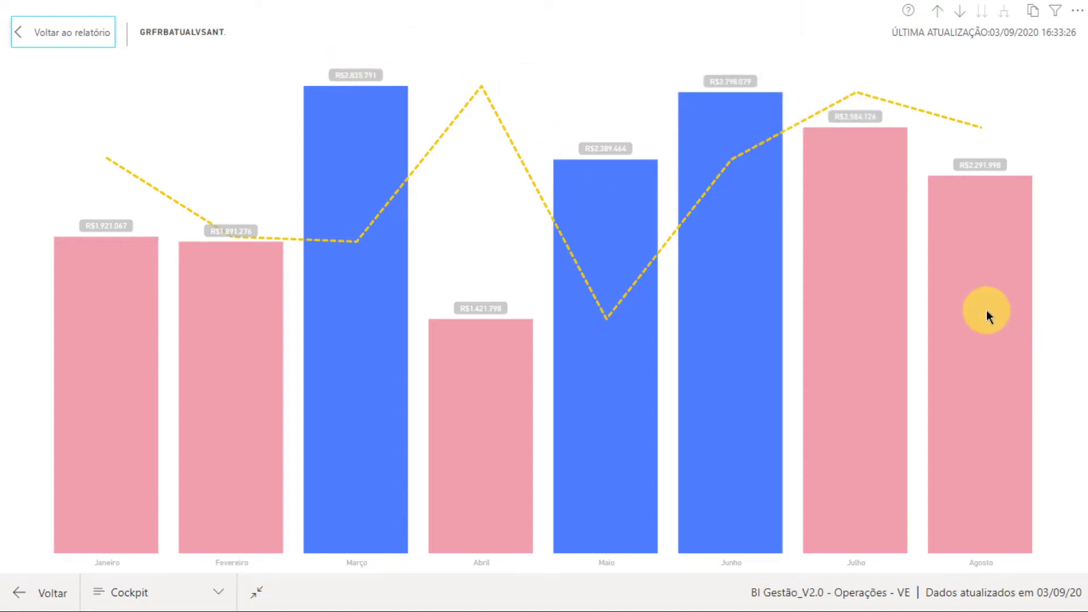
{"action": "mouse_move", "coordinate": [986, 309]}
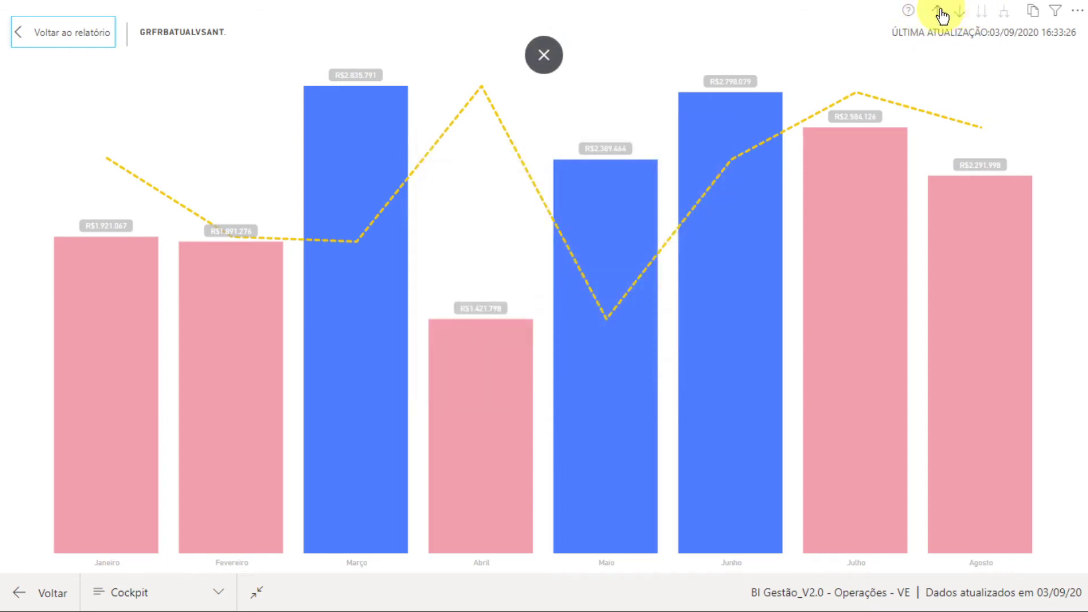
{"action": "left_click", "coordinate": [937, 13]}
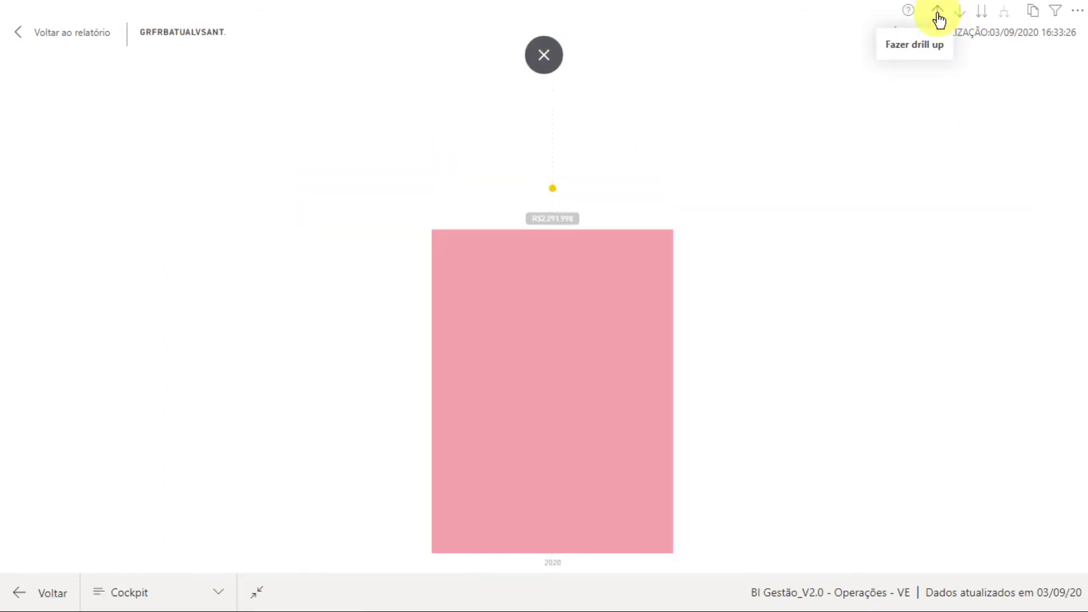
{"action": "left_click", "coordinate": [937, 14]}
{"action": "left_click", "coordinate": [936, 16]}
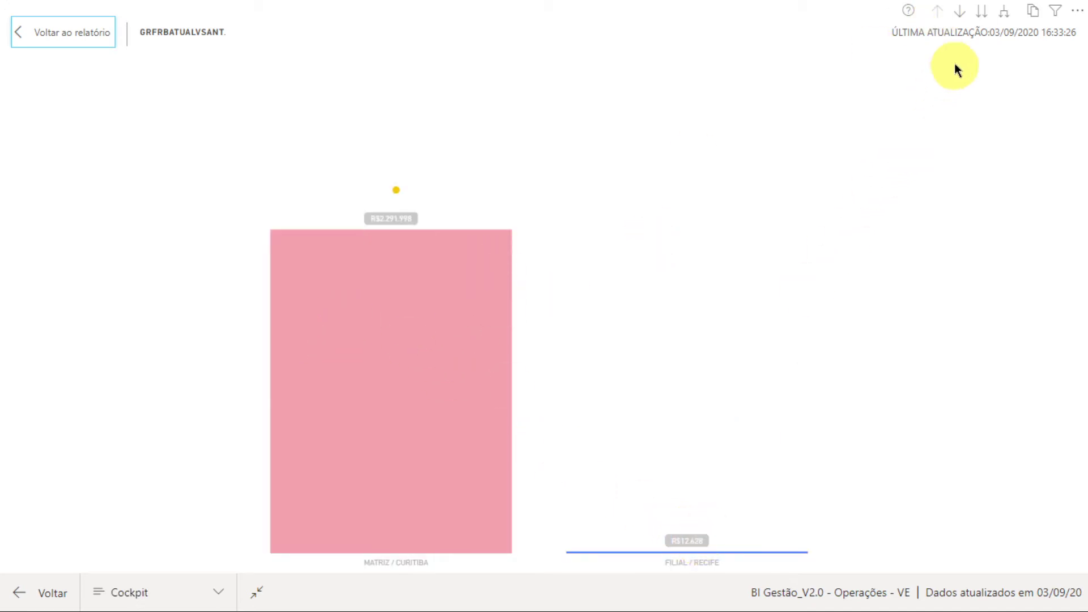
- Turn on drill-down mode and drill the MATRIZ / CURITIBA column down through 2020 to its months
{"action": "left_click", "coordinate": [960, 14]}
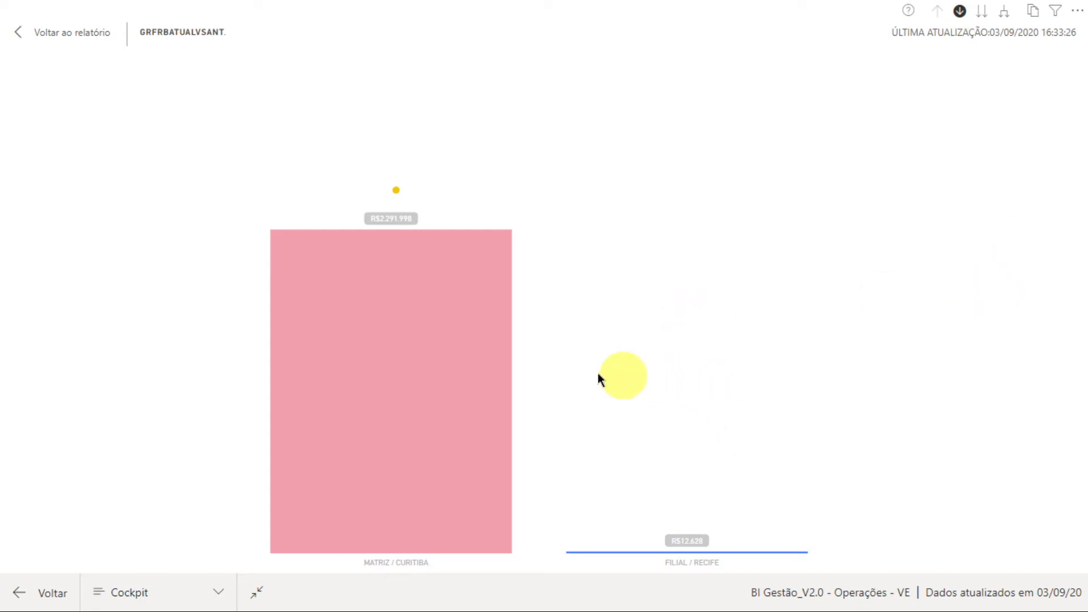
{"action": "mouse_move", "coordinate": [427, 365]}
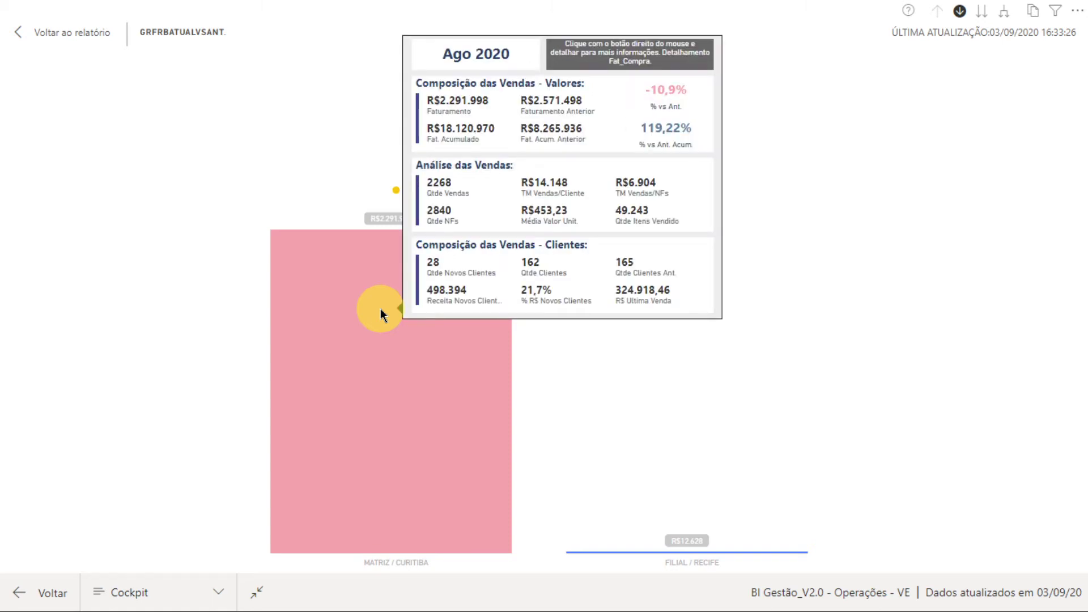
{"action": "right_click", "coordinate": [380, 309]}
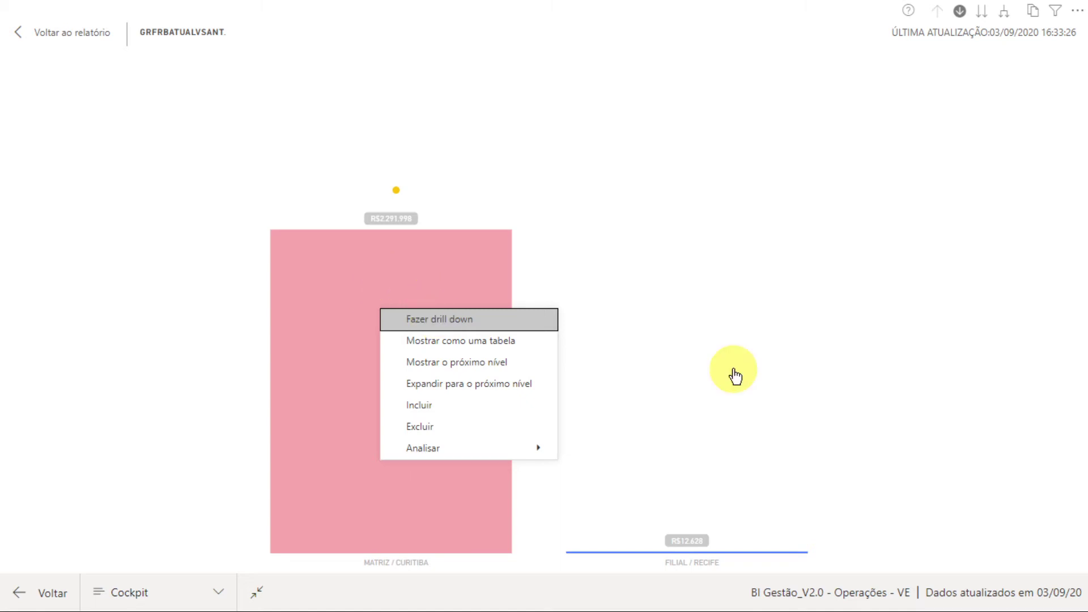
{"action": "left_click", "coordinate": [735, 374]}
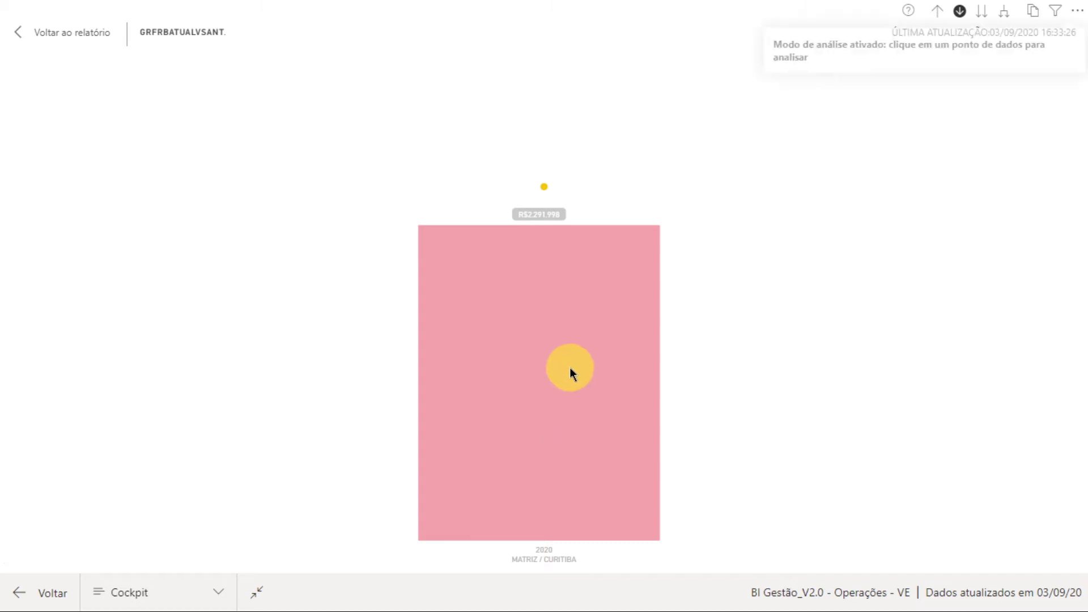
{"action": "right_click", "coordinate": [560, 324]}
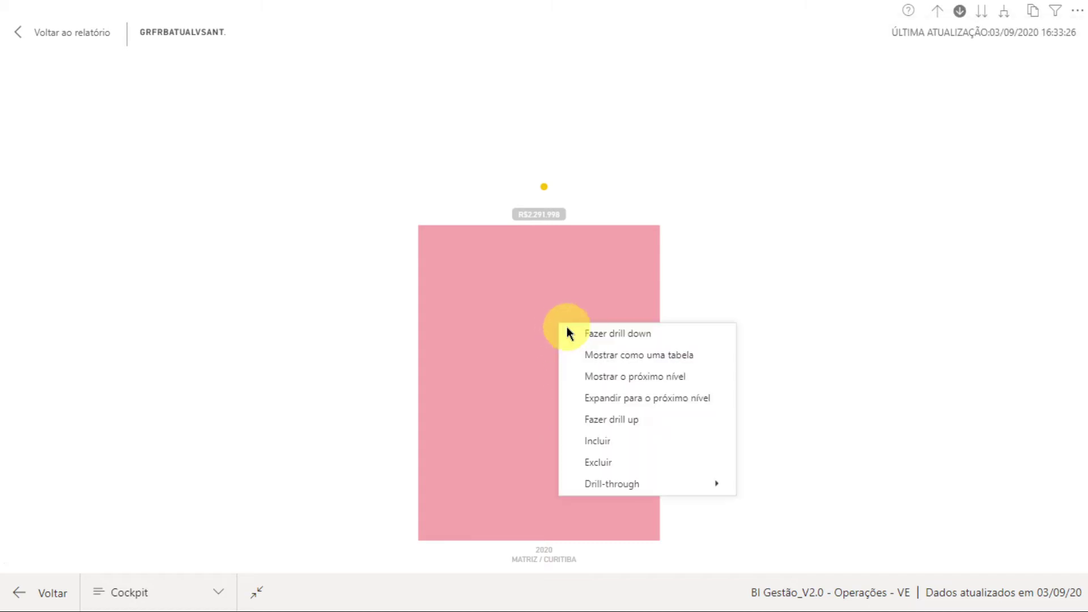
{"action": "left_click", "coordinate": [520, 291]}
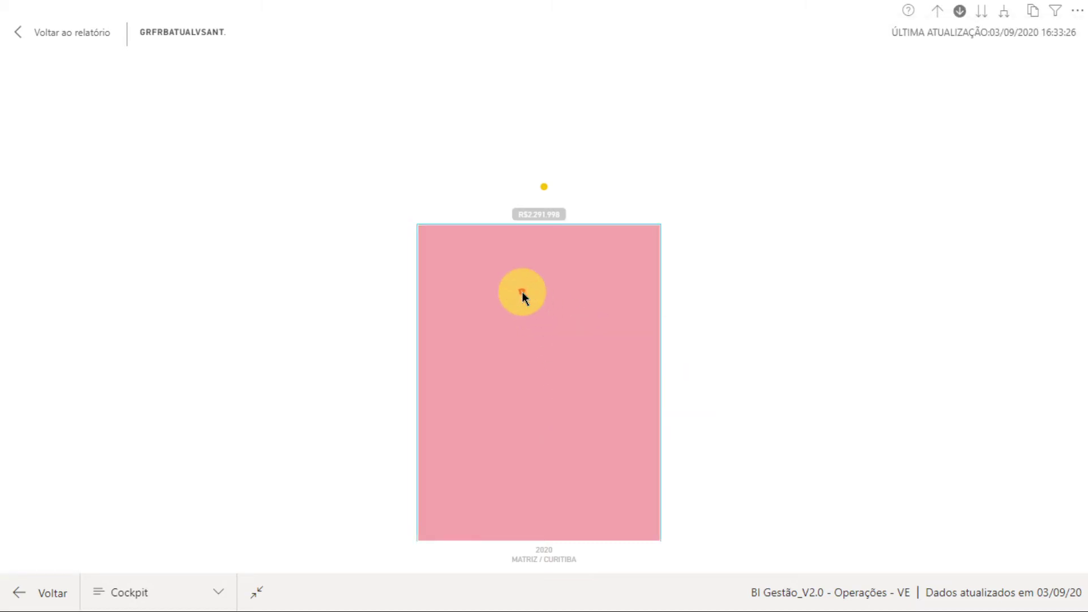
{"action": "left_click", "coordinate": [757, 373]}
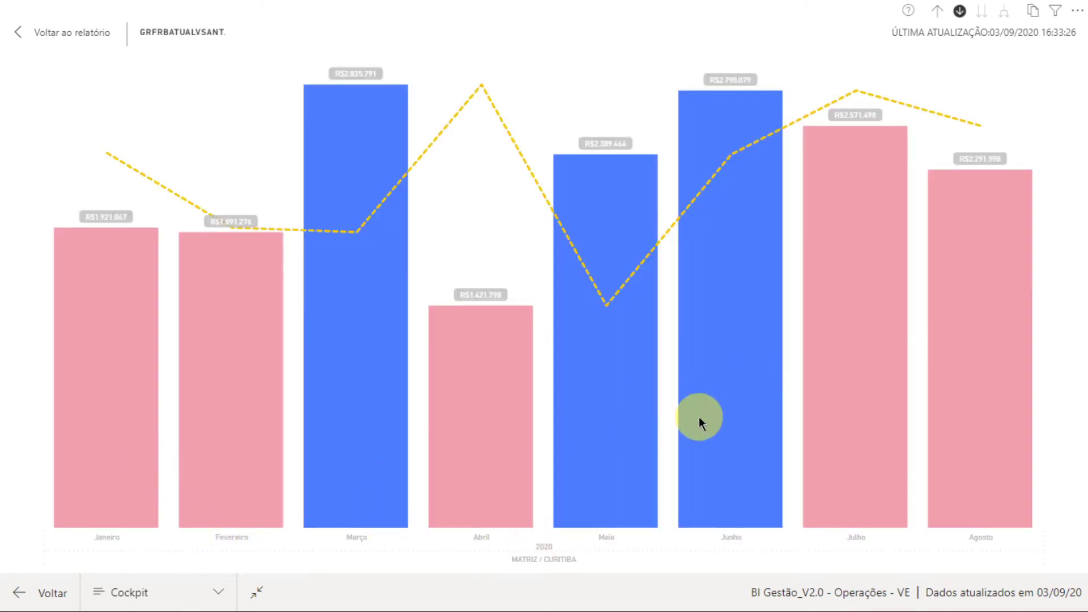
- Drill the chart back up to the Matriz/Filial level and turn off drill-down mode
{"action": "left_click", "coordinate": [940, 12]}
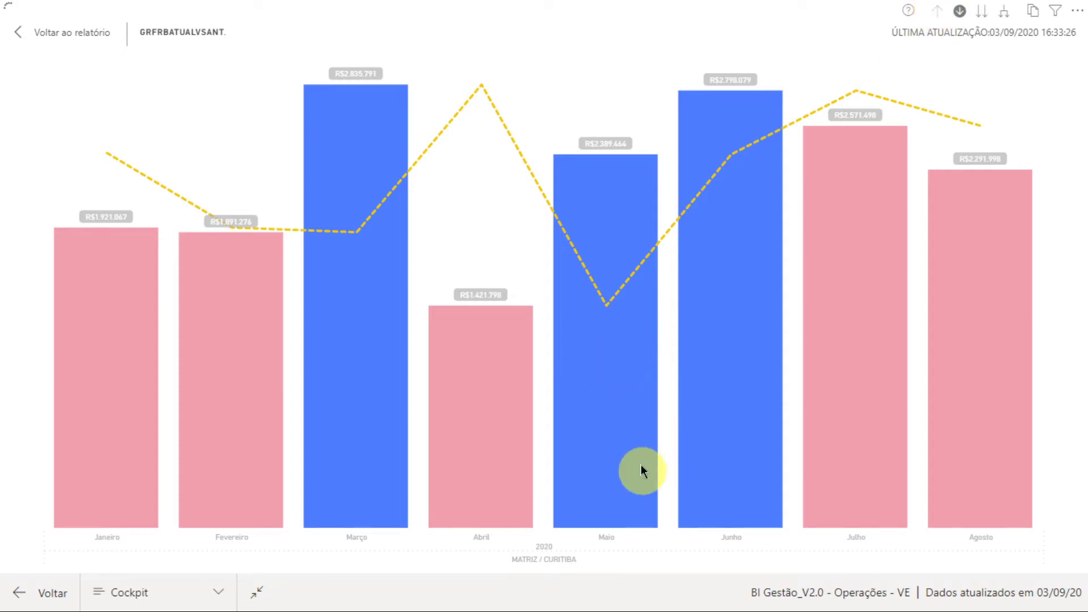
{"action": "left_click", "coordinate": [938, 11]}
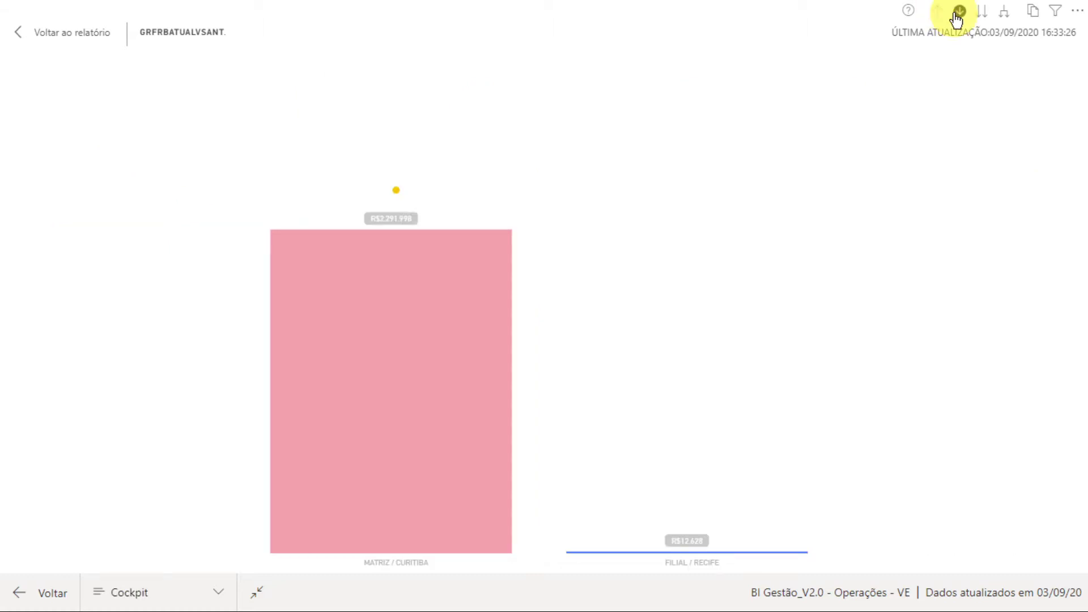
{"action": "left_click", "coordinate": [986, 45]}
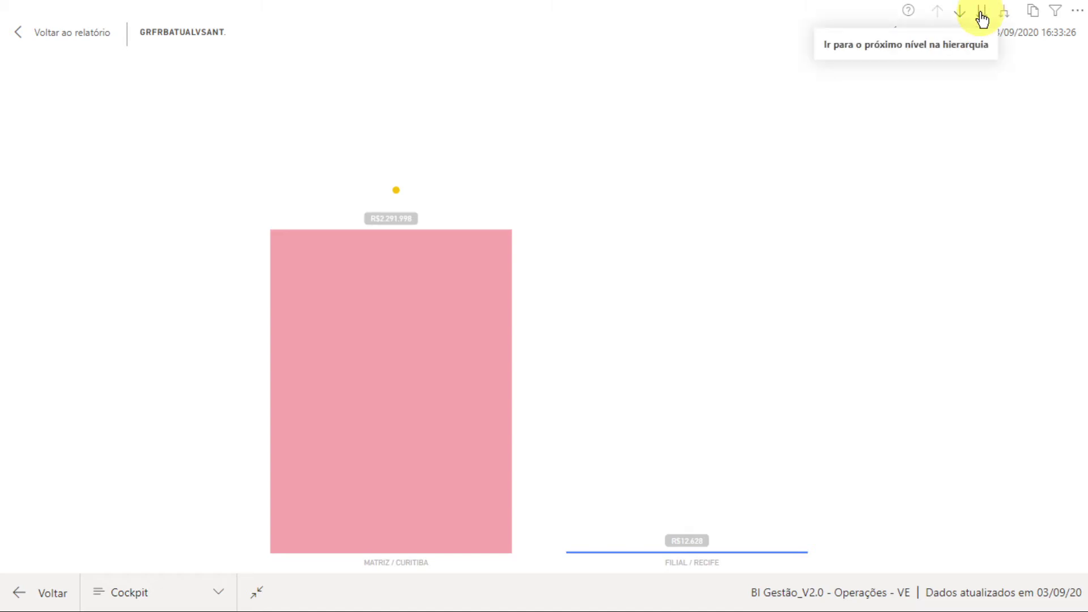
- Take the whole chart to the next hierarchy levels, year and month, and drill it back up to the Matriz/Filial level
{"action": "left_click", "coordinate": [423, 323]}
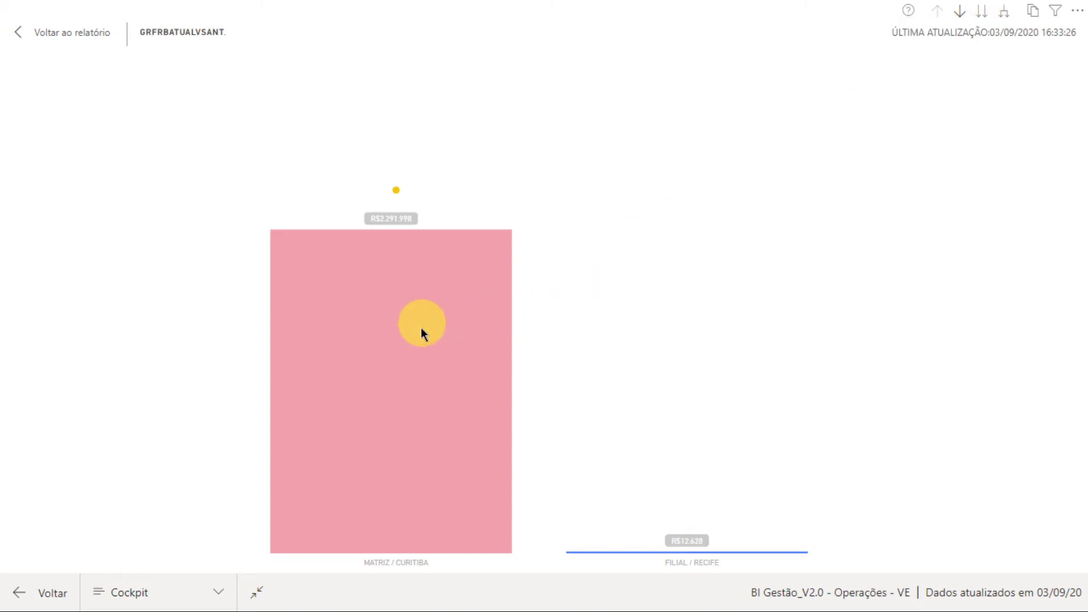
{"action": "right_click", "coordinate": [422, 331]}
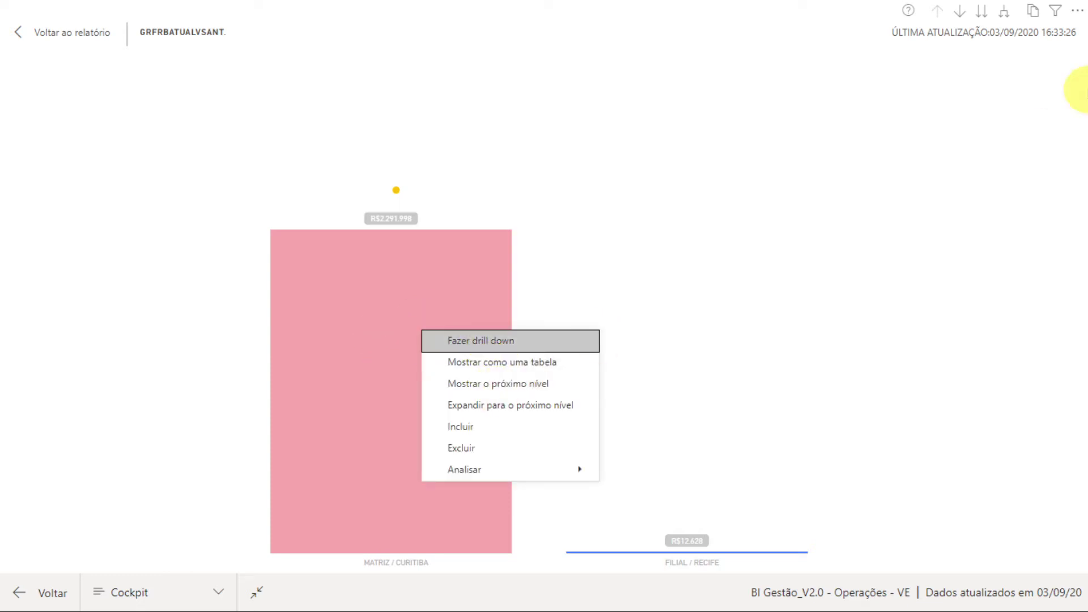
{"action": "left_click", "coordinate": [984, 19]}
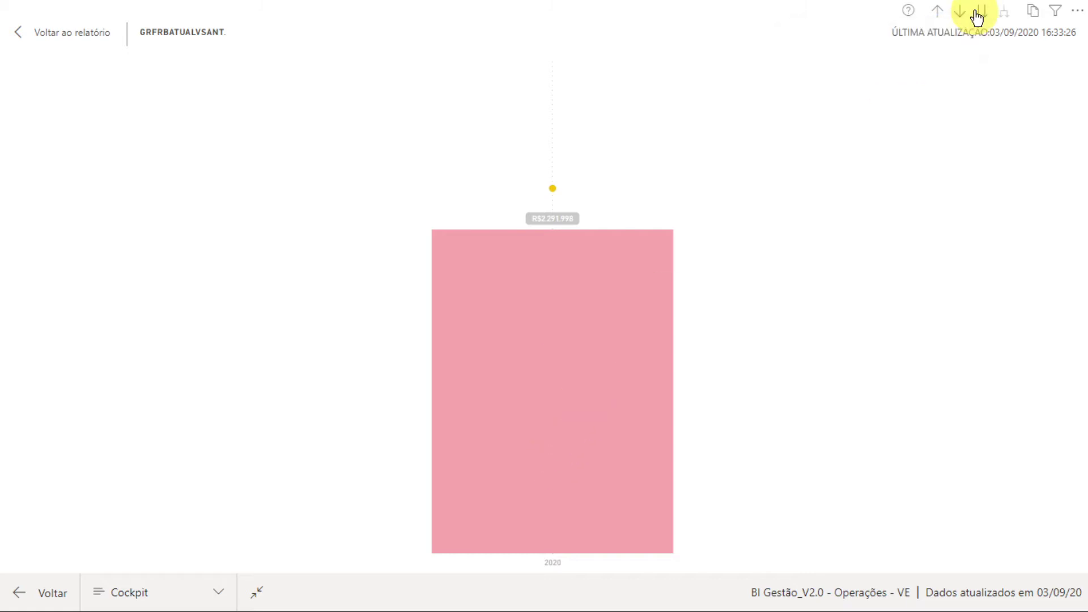
{"action": "left_click", "coordinate": [649, 316]}
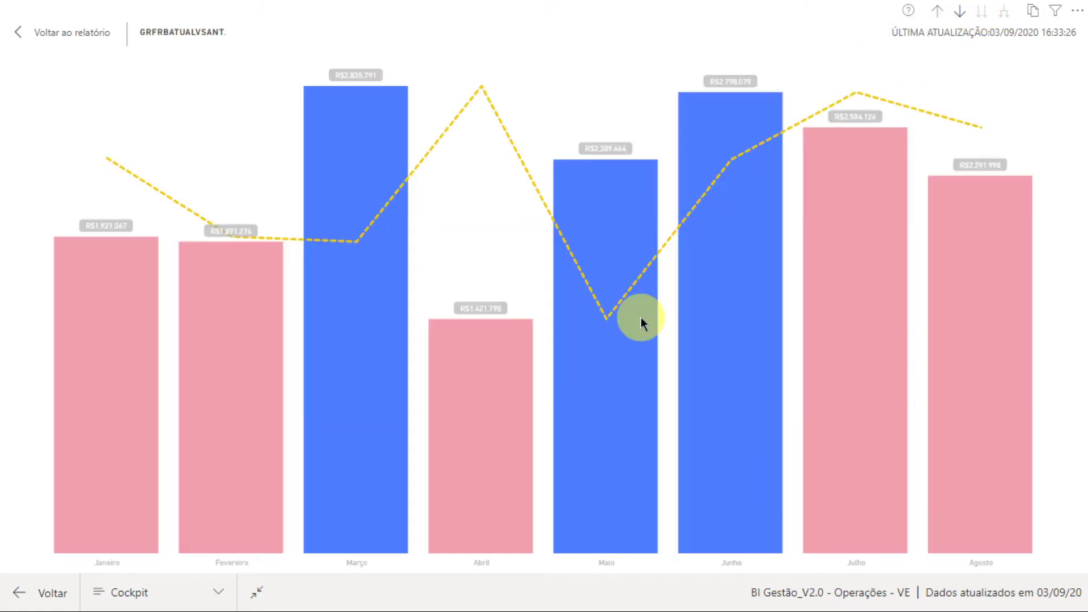
{"action": "left_click", "coordinate": [938, 16]}
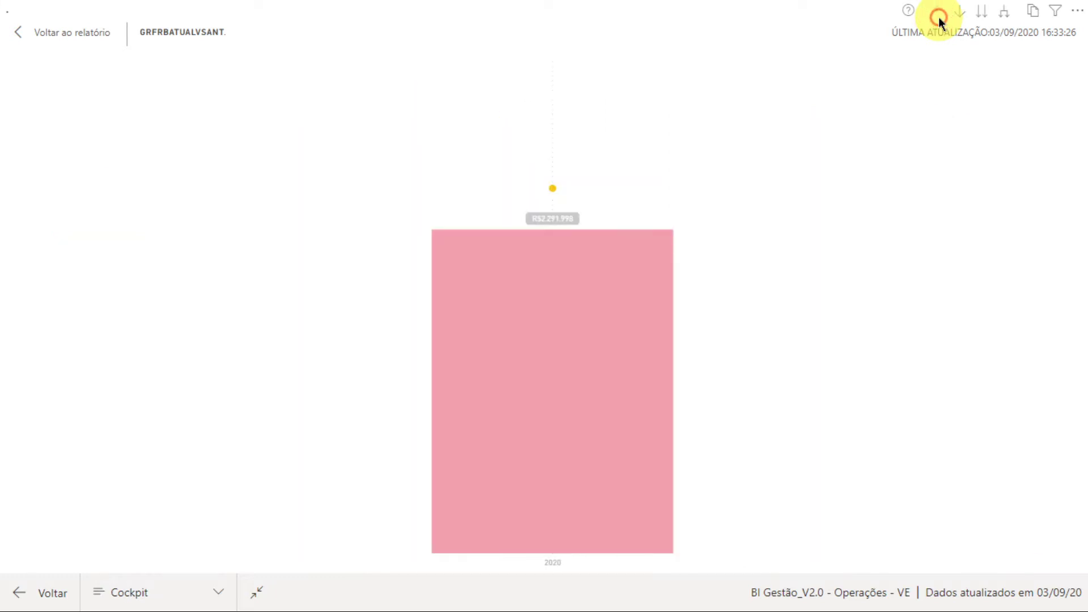
{"action": "left_click", "coordinate": [938, 17]}
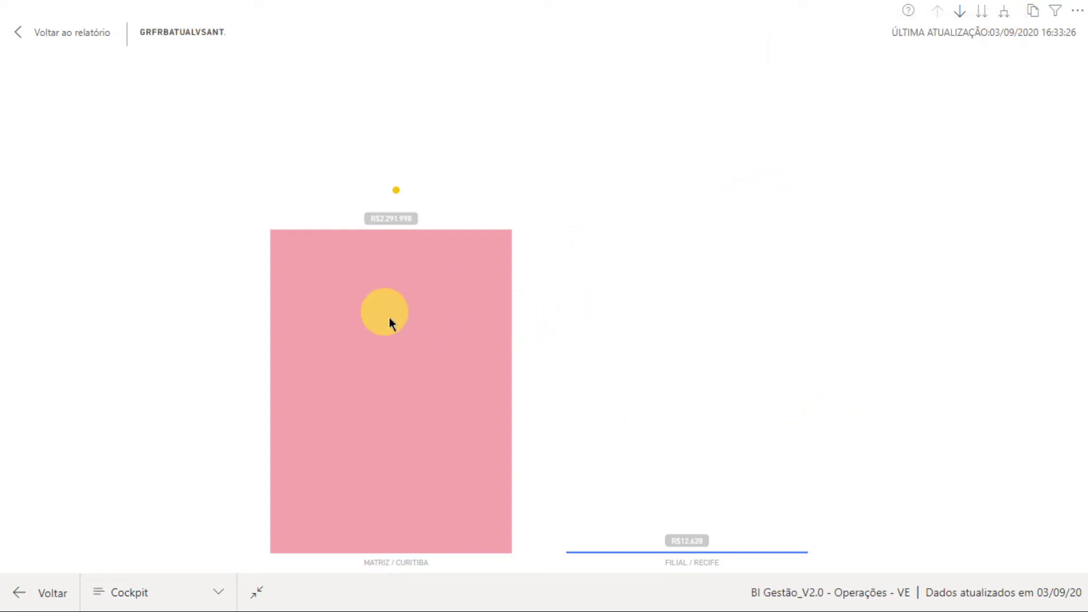
- Expand all Matriz/Filial columns down through the year to the month level, and drill up one level to the year
{"action": "left_click", "coordinate": [1004, 12]}
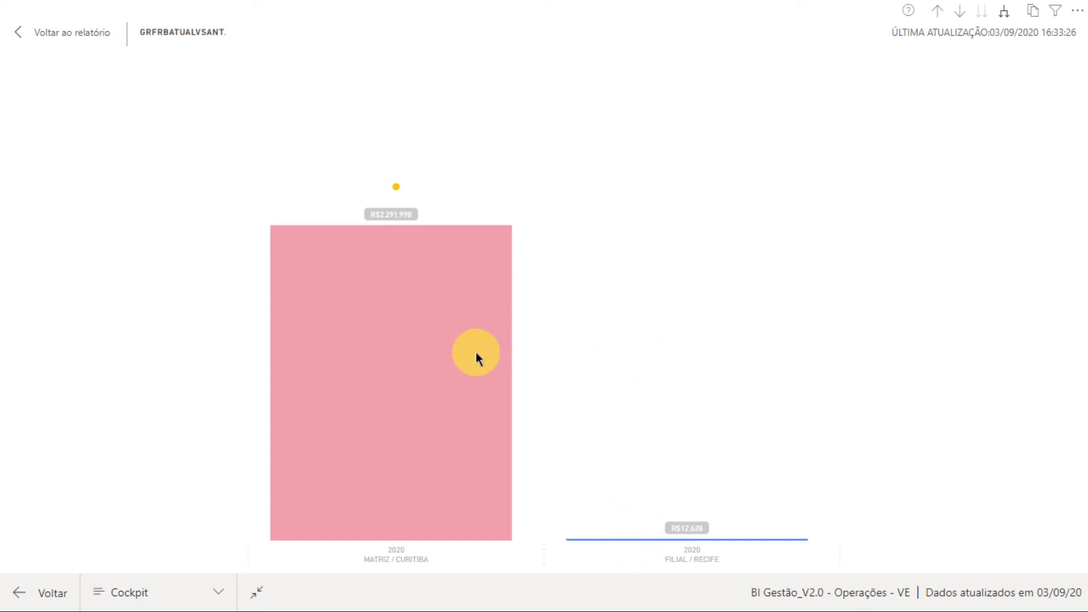
{"action": "mouse_move", "coordinate": [475, 352]}
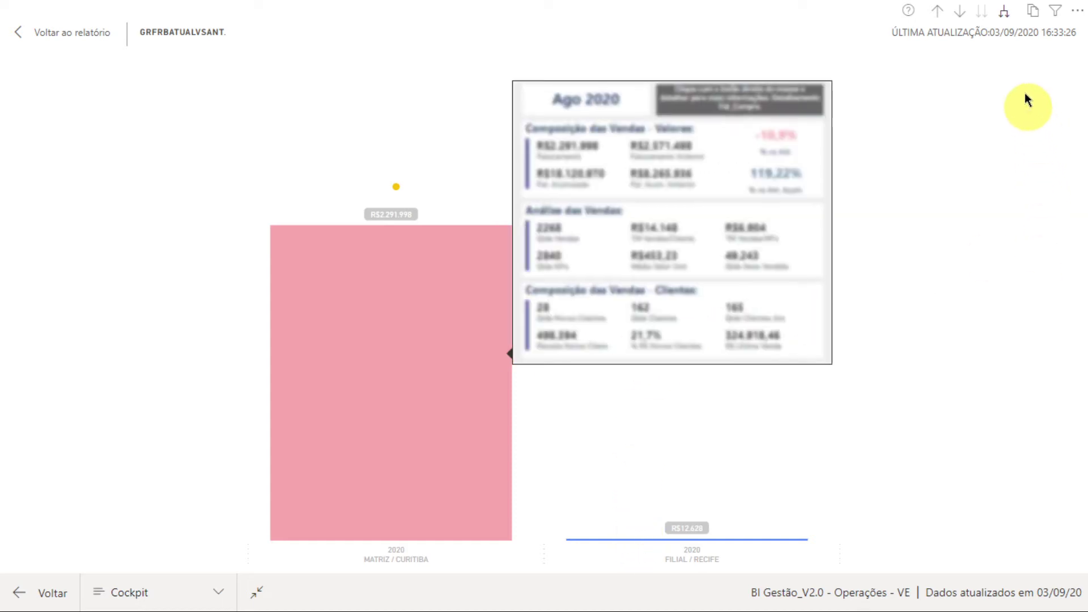
{"action": "left_click", "coordinate": [1006, 17]}
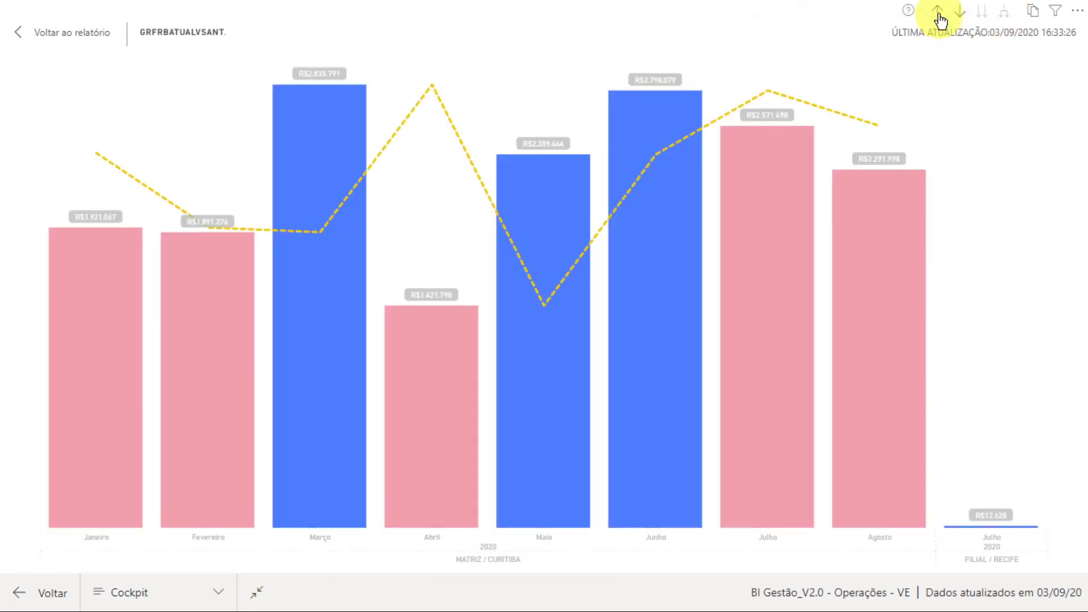
{"action": "left_click", "coordinate": [938, 14]}
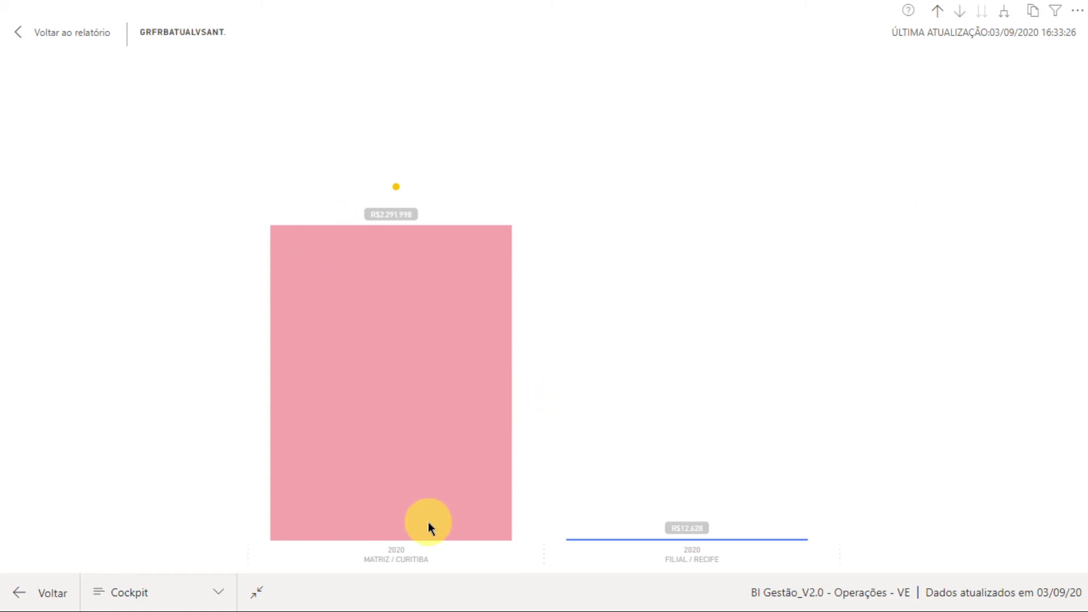
- Expand every branch's 2020 column to its months, and compare the chart on the report page and in focus mode
{"action": "left_click", "coordinate": [1006, 11]}
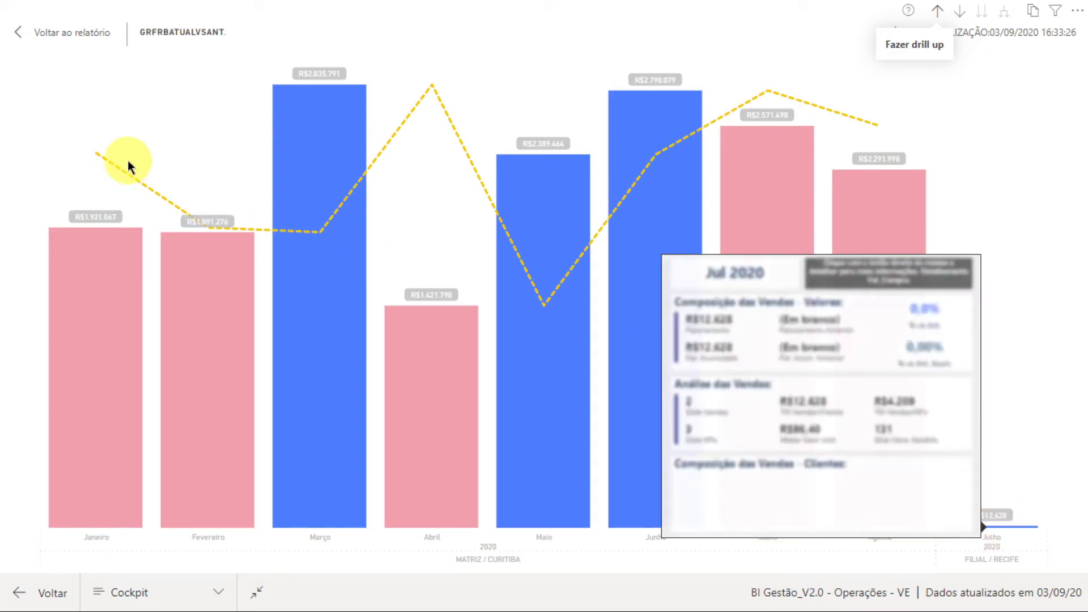
{"action": "left_click", "coordinate": [75, 40]}
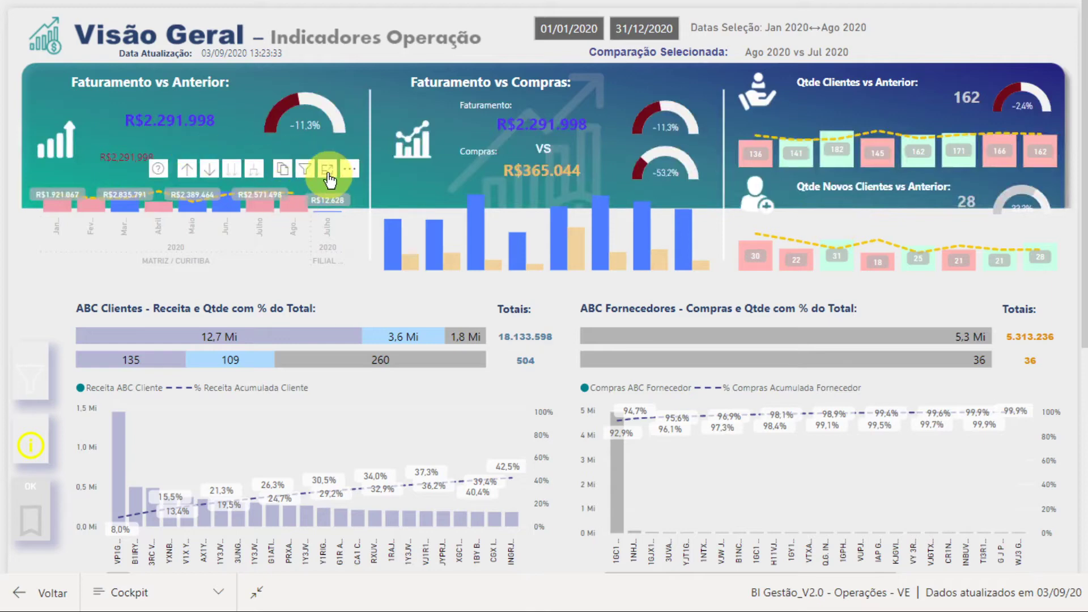
{"action": "left_click", "coordinate": [366, 203]}
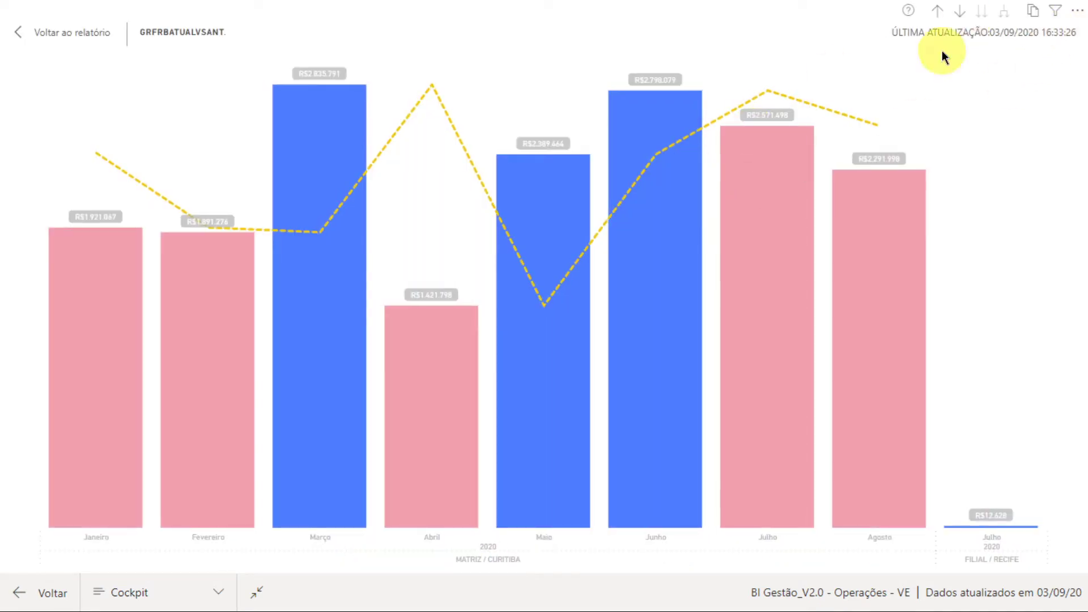
- Drill the chart back up to Matriz/Filial and take the whole chart down through the year to the month level
{"action": "left_click", "coordinate": [937, 13]}
{"action": "left_click", "coordinate": [937, 12]}
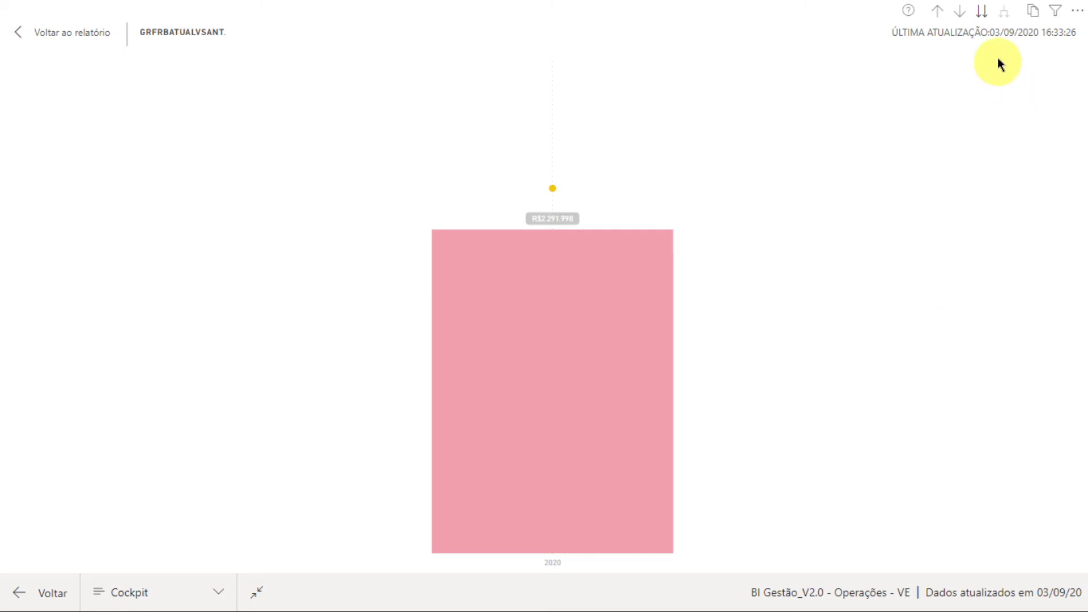
{"action": "left_click", "coordinate": [984, 13]}
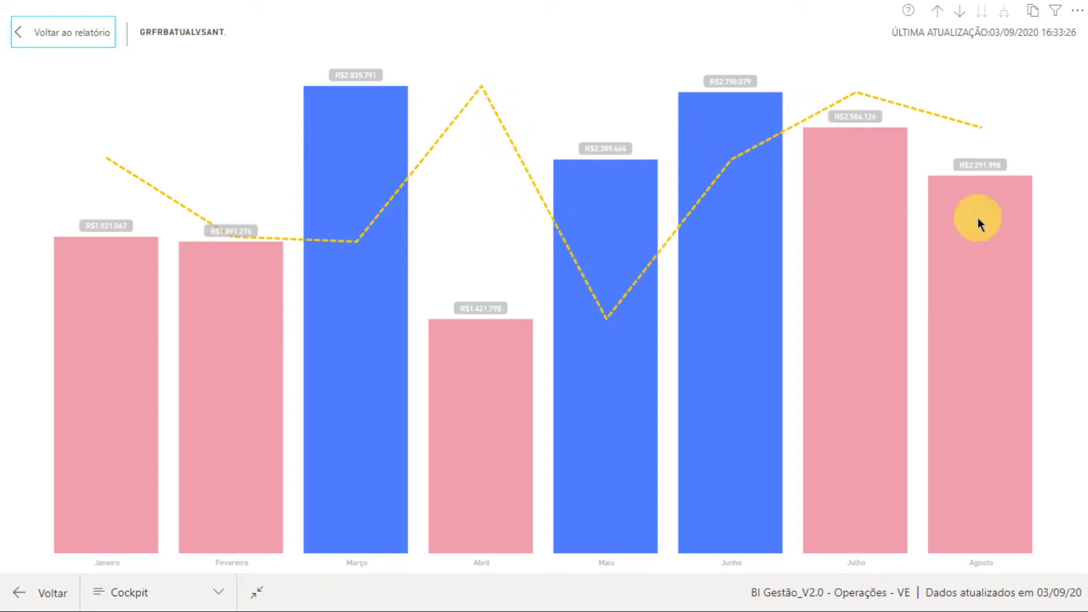
- View the filters and slicers affecting the monthly chart, and show its data as a table
{"action": "mouse_move", "coordinate": [977, 217]}
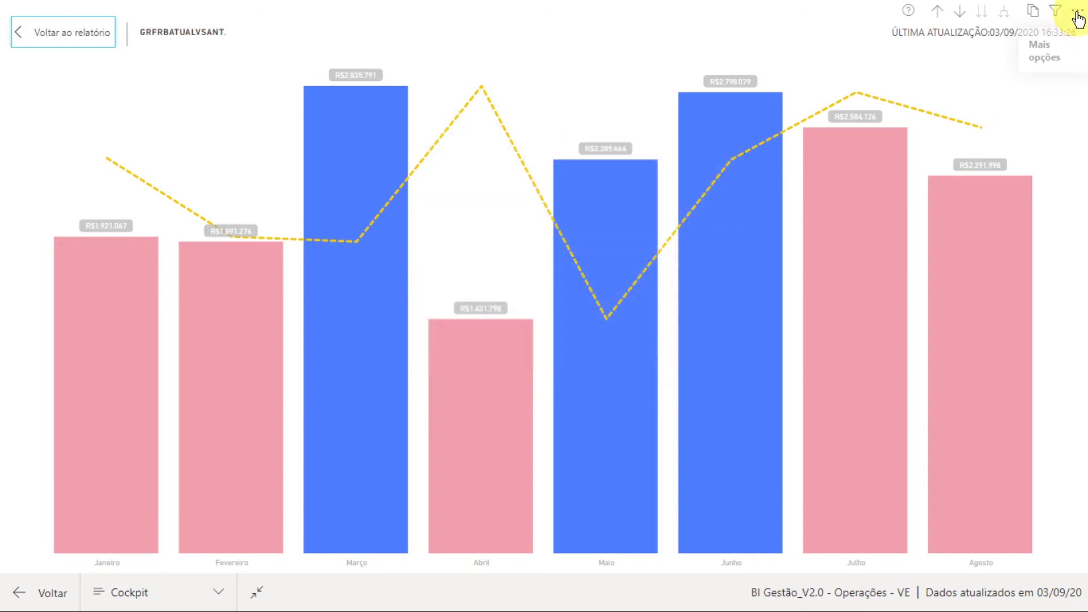
{"action": "mouse_move", "coordinate": [1056, 20]}
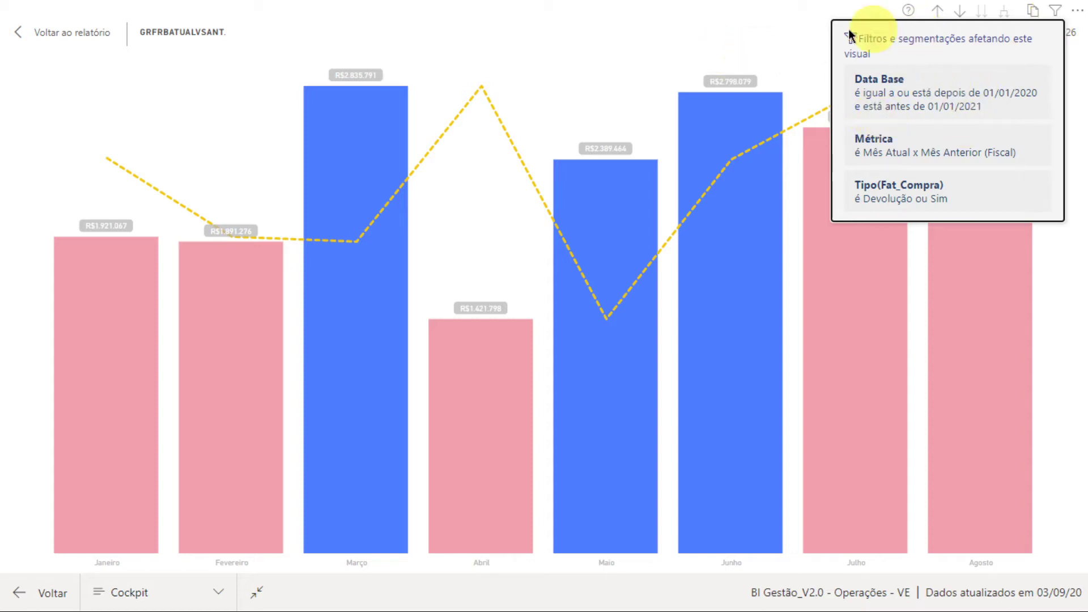
{"action": "left_click", "coordinate": [1047, 16]}
{"action": "left_click", "coordinate": [1055, 13]}
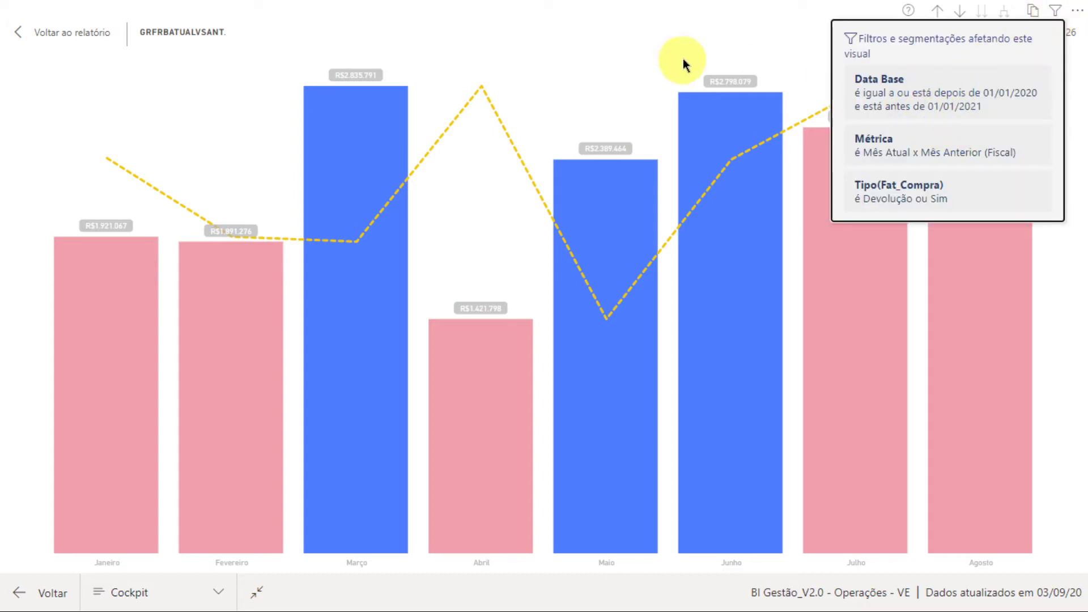
{"action": "left_click", "coordinate": [1078, 11]}
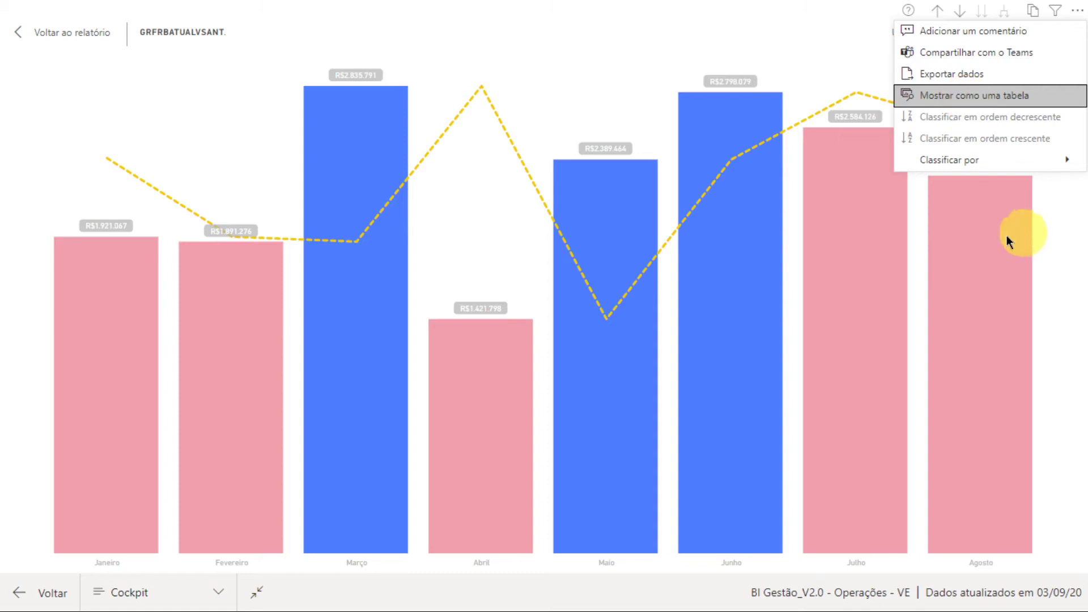
{"action": "key", "text": "Return"}
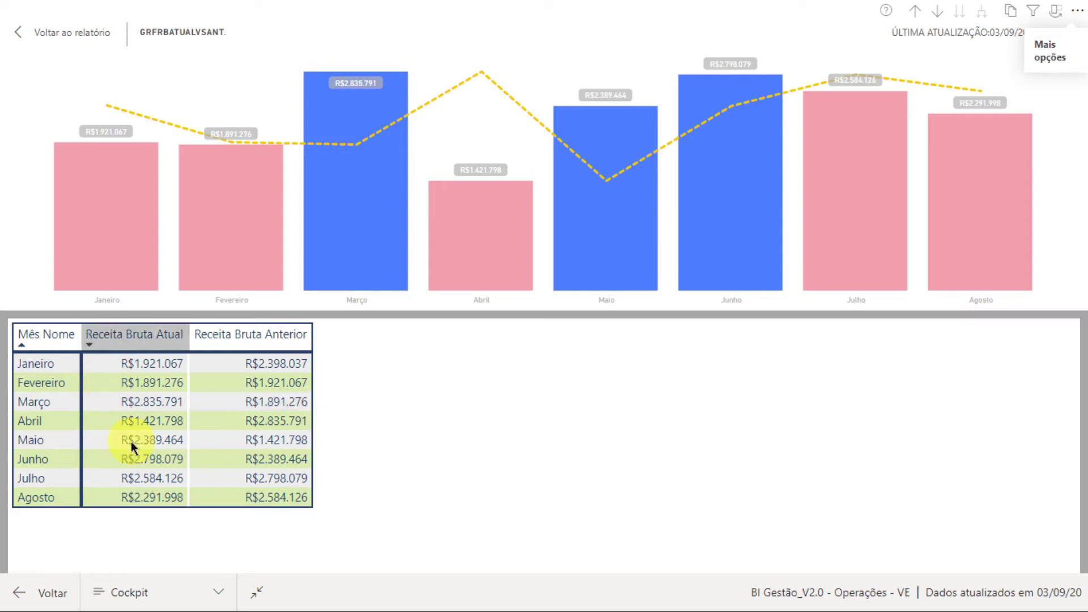
- Return to the report and drill the Faturamento vs Anterior chart up to the Matriz/Filial level
{"action": "left_click", "coordinate": [59, 35]}
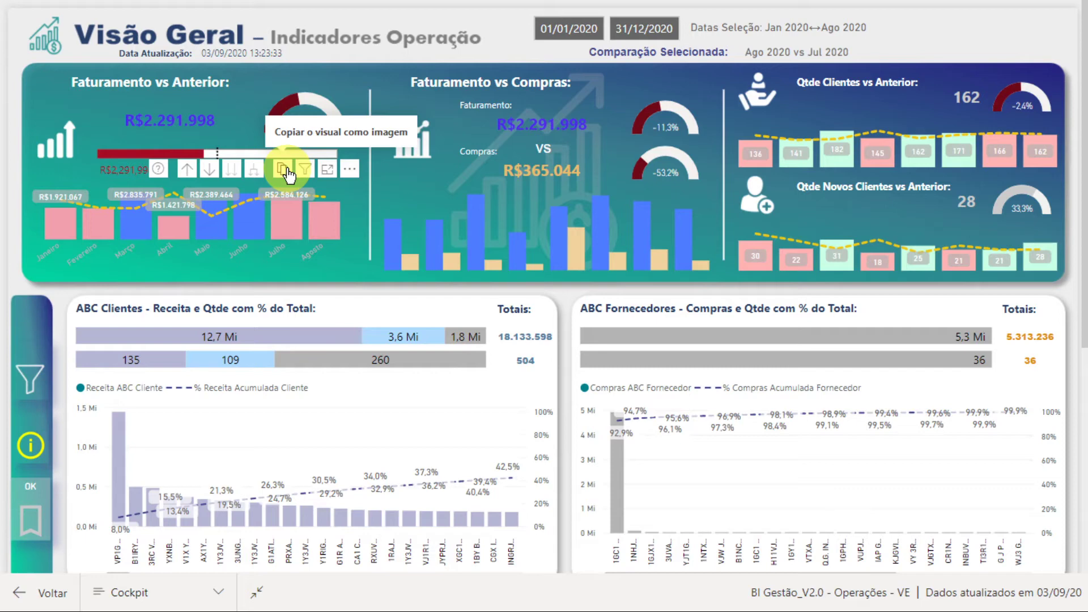
{"action": "left_click", "coordinate": [187, 170]}
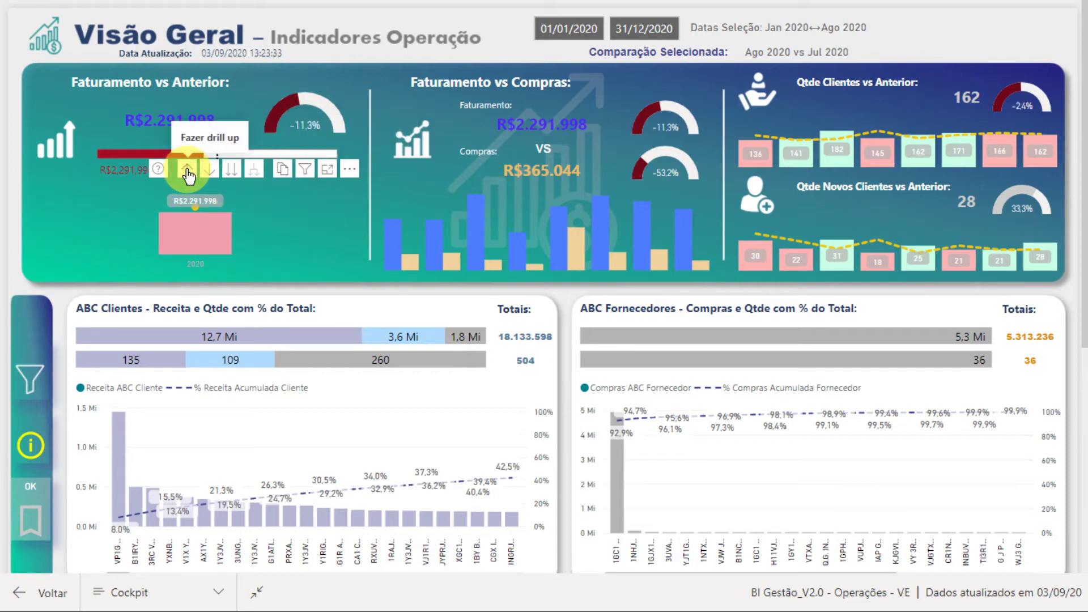
{"action": "left_click", "coordinate": [187, 171]}
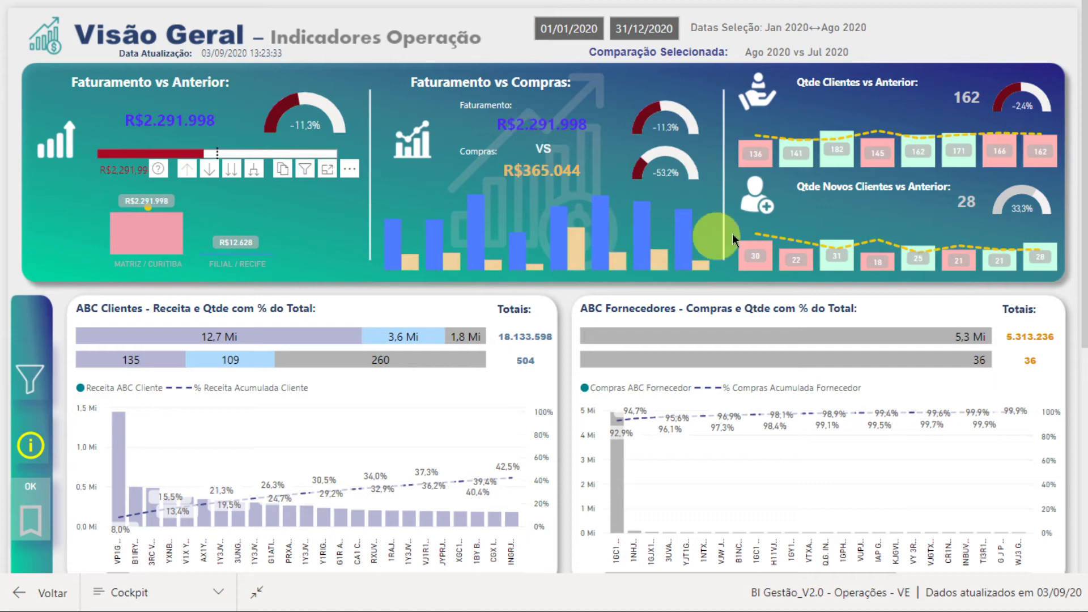
- Filter the page by the MATRIZ / CURITIBA column and view the filters affecting the Faturamento vs Compras chart
{"action": "left_click", "coordinate": [145, 238]}
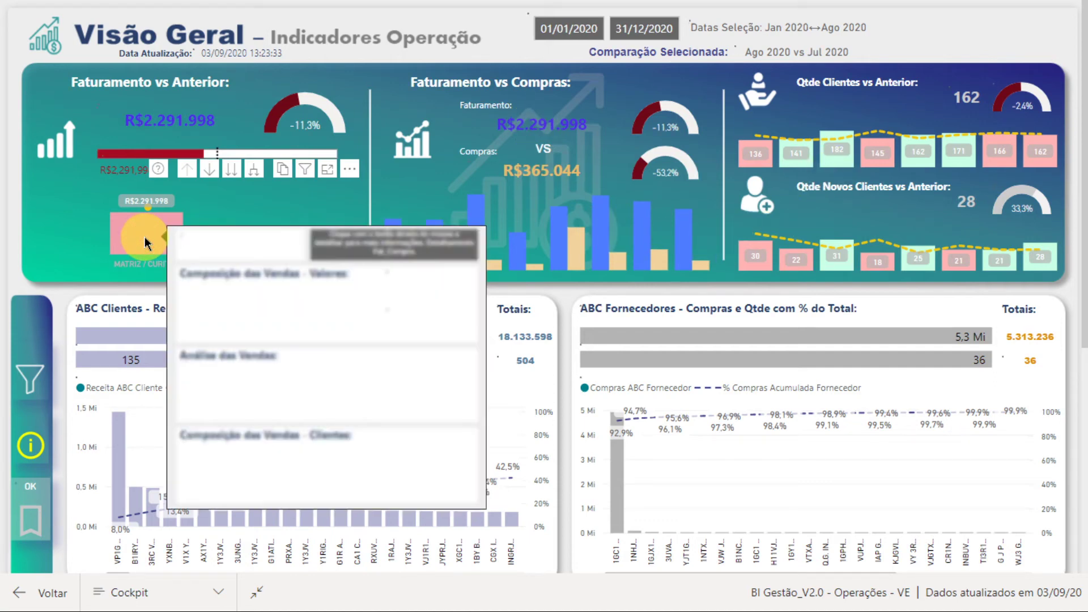
{"action": "left_click", "coordinate": [76, 238]}
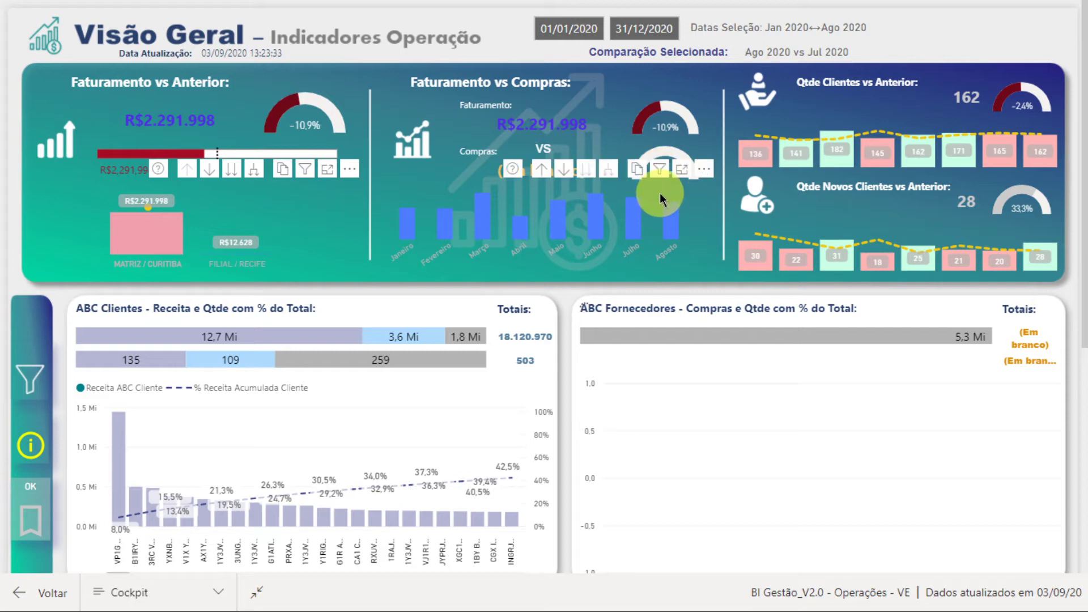
{"action": "left_click", "coordinate": [660, 174]}
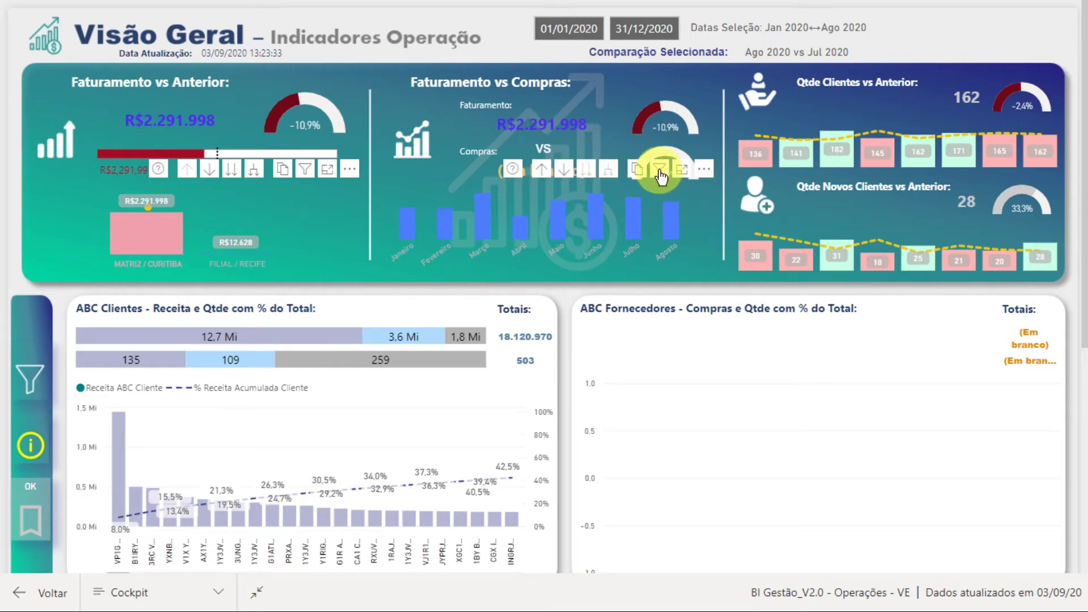
{"action": "mouse_move", "coordinate": [660, 176]}
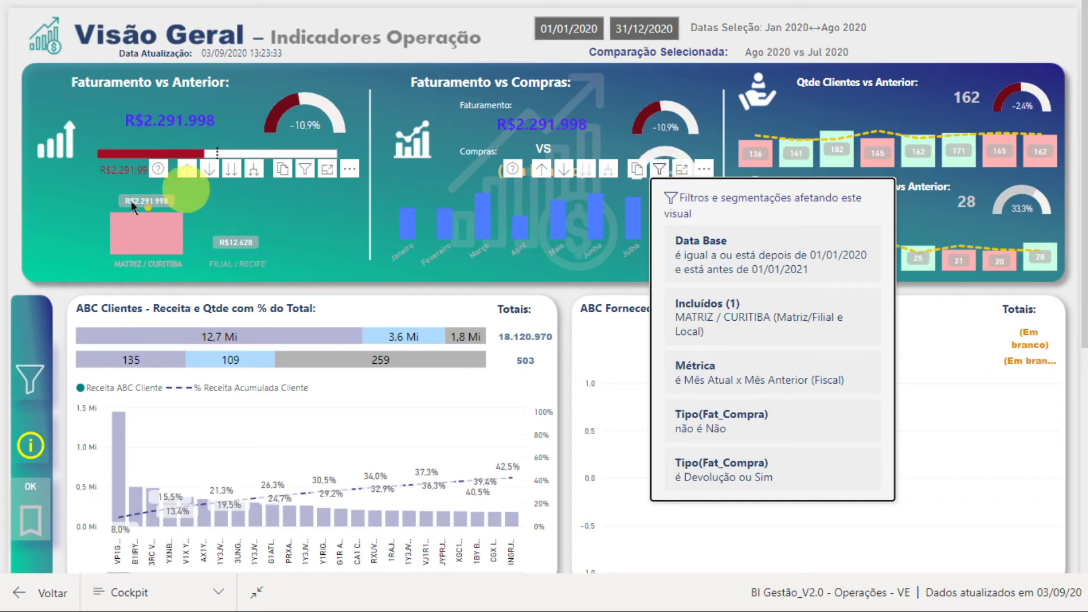
- Clear the MATRIZ / CURITIBA selection by resetting all filters in Filtros Operação, and return to the dashboard
{"action": "left_click", "coordinate": [145, 235]}
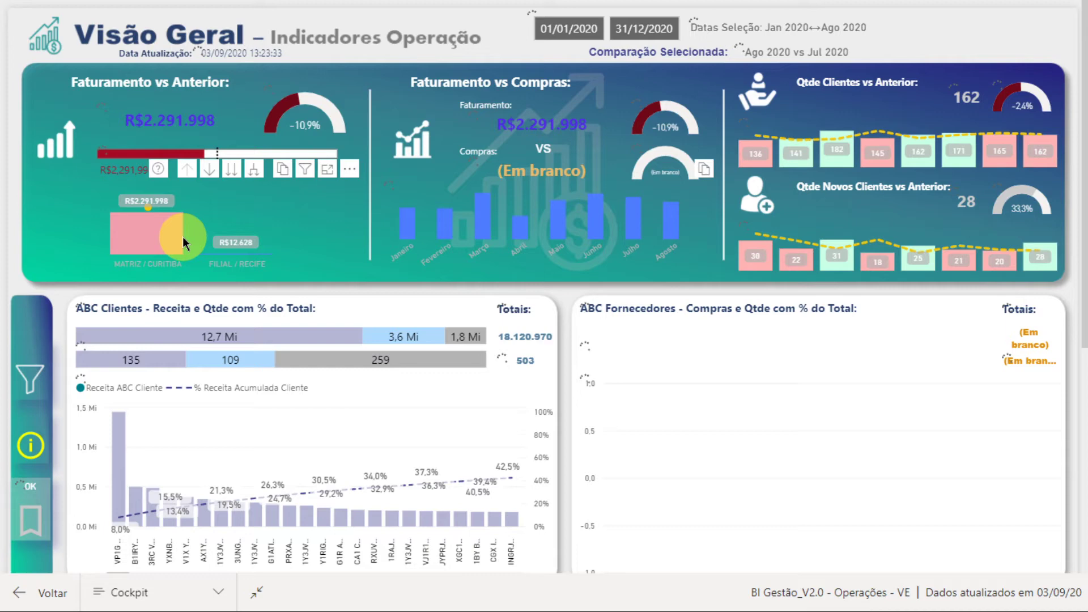
{"action": "left_click", "coordinate": [400, 239]}
{"action": "left_click", "coordinate": [172, 240]}
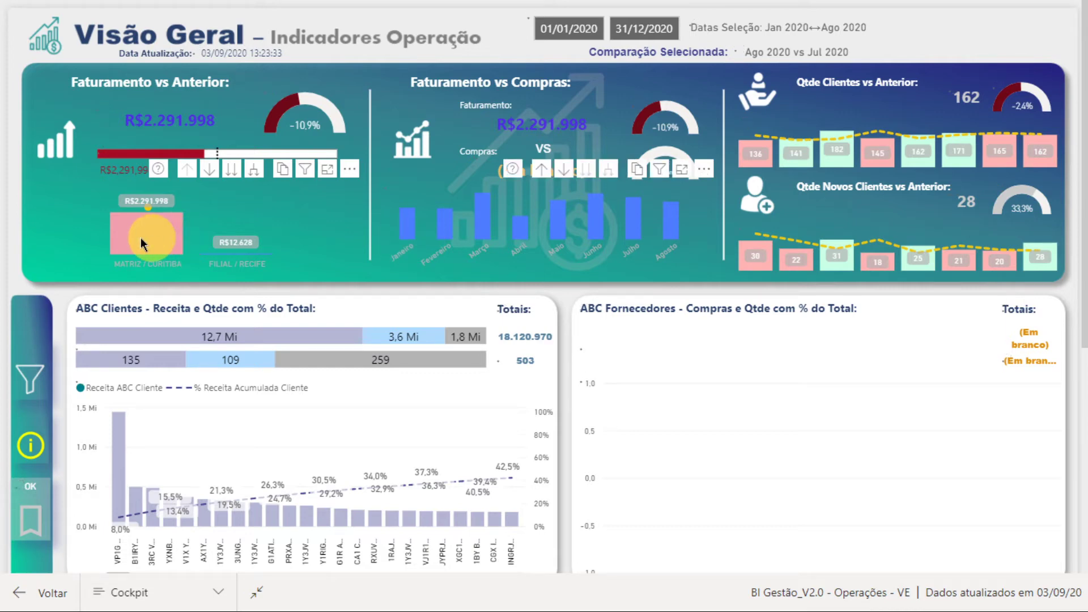
{"action": "left_click", "coordinate": [33, 379]}
{"action": "left_click", "coordinate": [34, 381]}
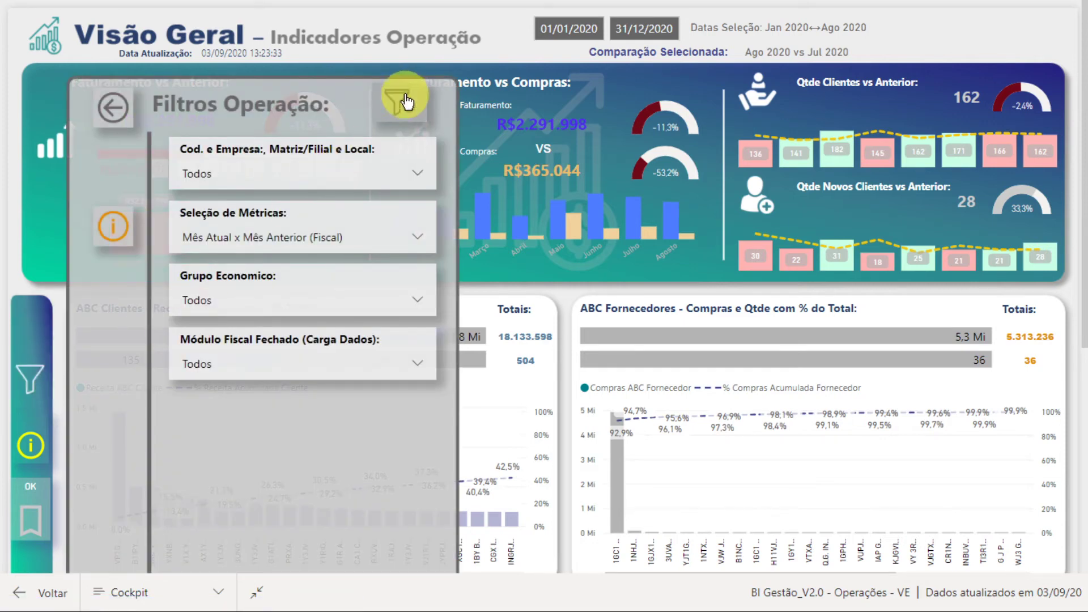
{"action": "left_click", "coordinate": [406, 106]}
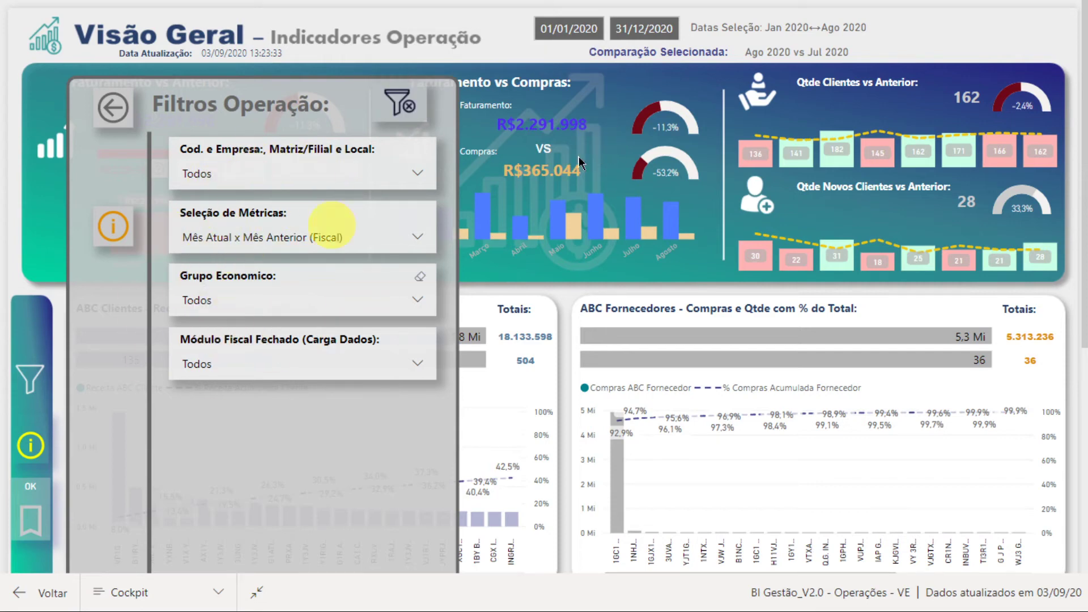
{"action": "left_click", "coordinate": [115, 119]}
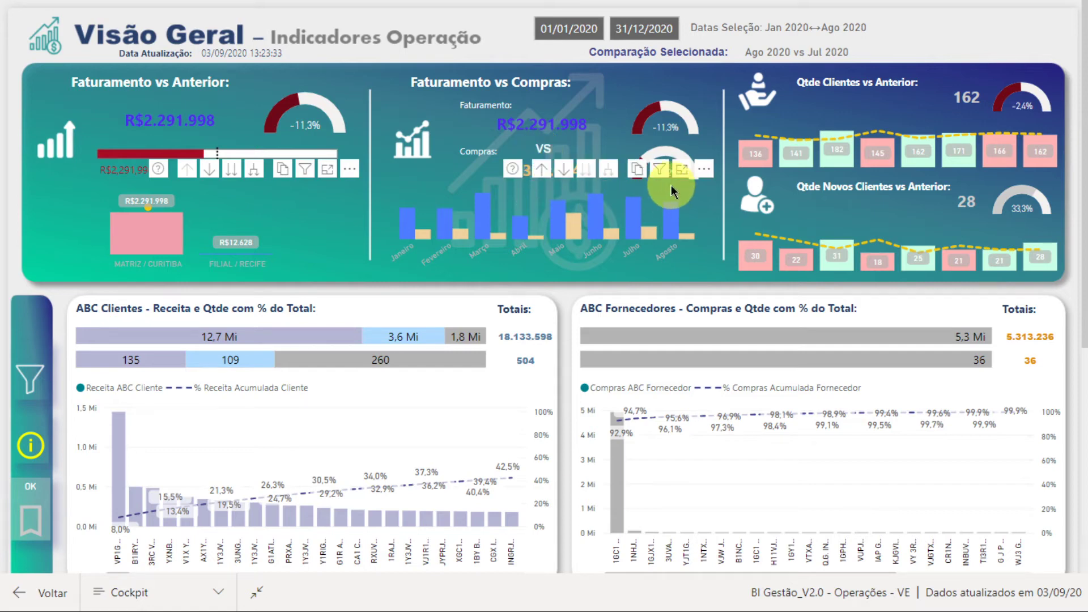
- In focus mode, drill the Faturamento vs Compras chart up to the year and back down through the quarters to the months
{"action": "left_click", "coordinate": [665, 280]}
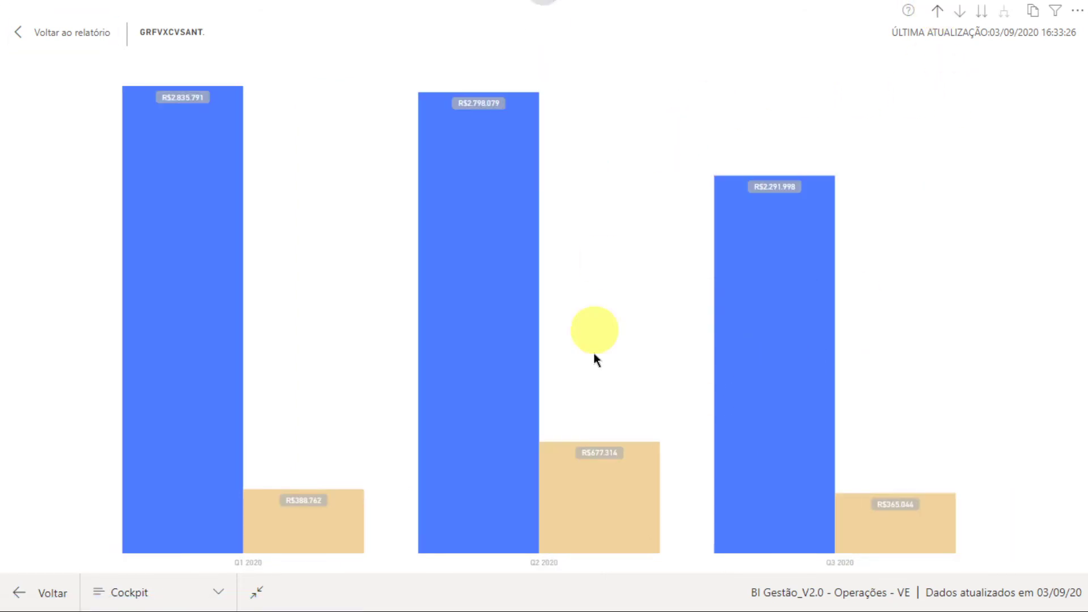
{"action": "left_click", "coordinate": [937, 11]}
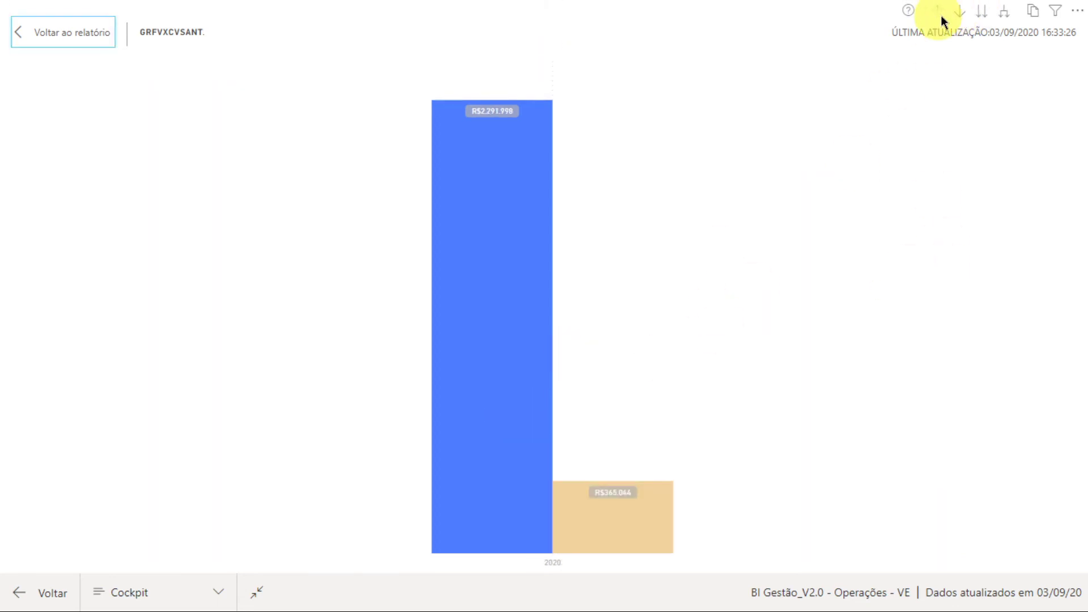
{"action": "mouse_move", "coordinate": [910, 12]}
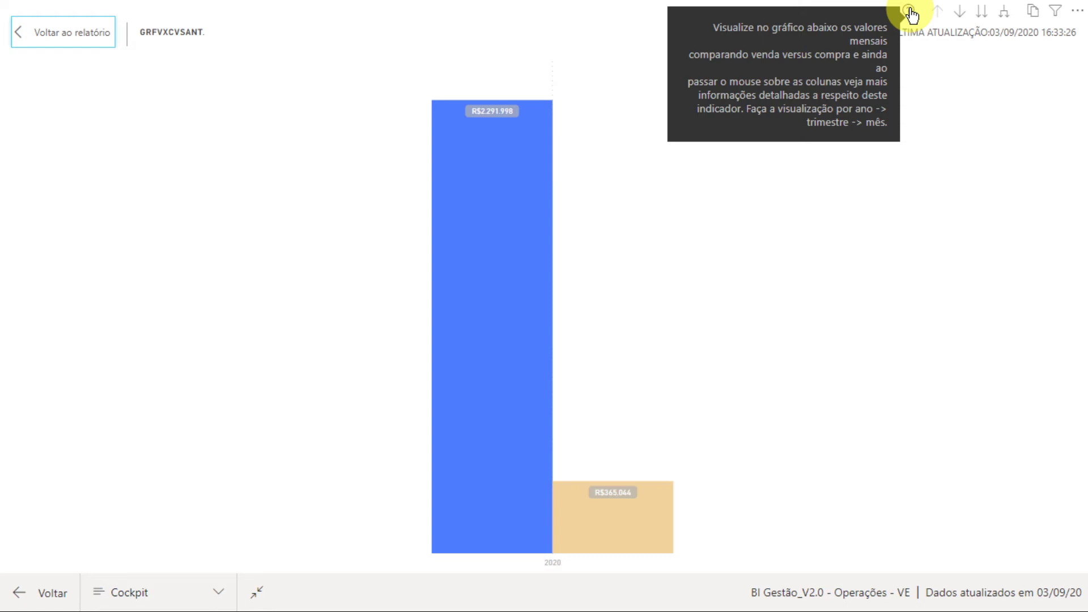
{"action": "left_click", "coordinate": [982, 13]}
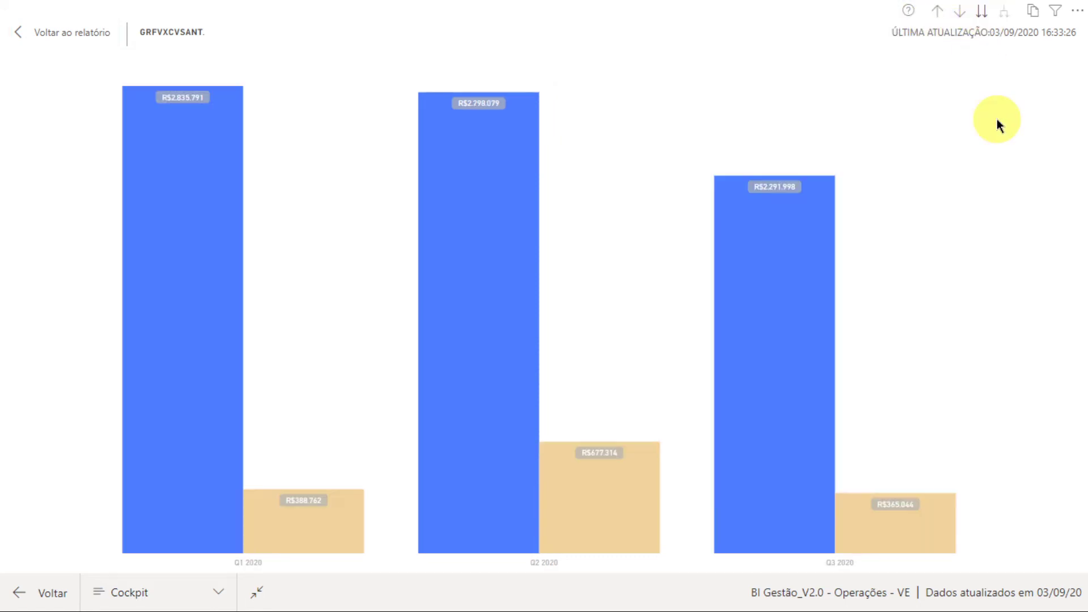
{"action": "left_click", "coordinate": [982, 17]}
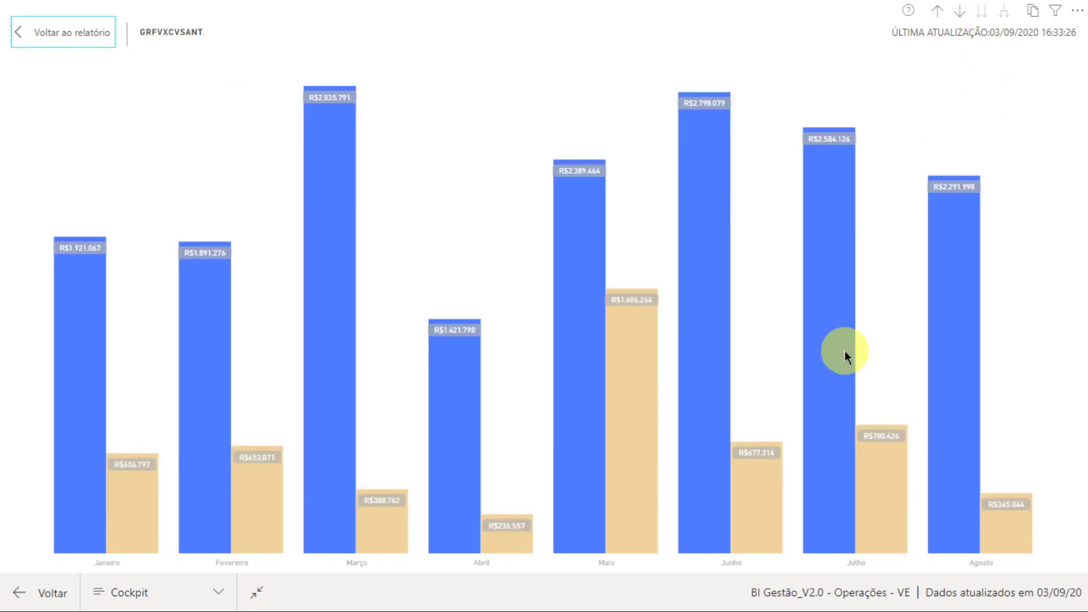
- Inspect the Julho column's summary and drill through from it to the Detalhamento Fat_Compra page
{"action": "mouse_move", "coordinate": [855, 483]}
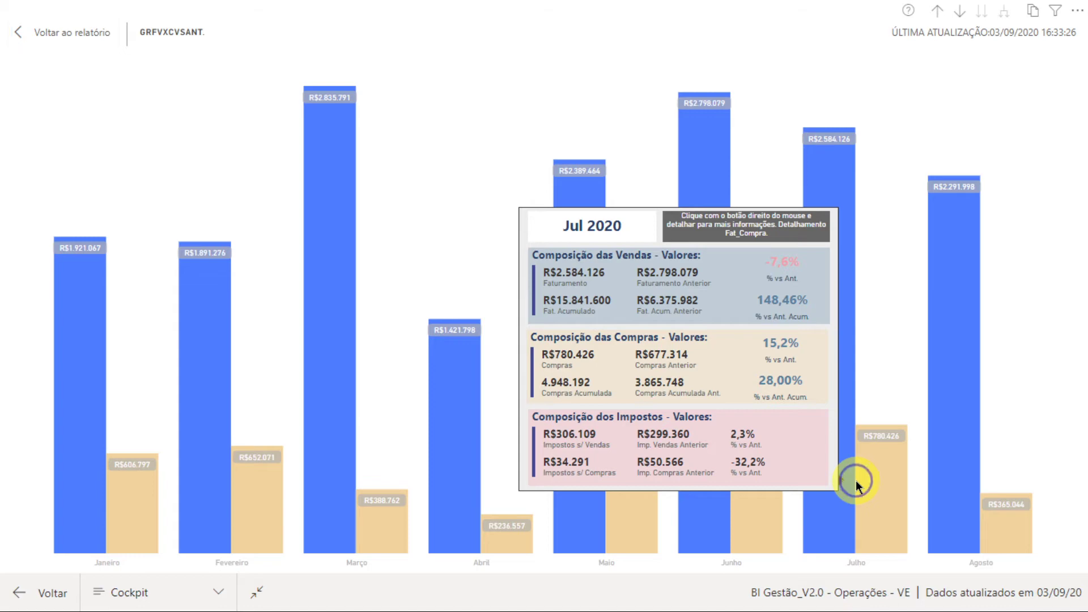
{"action": "right_click", "coordinate": [856, 480]}
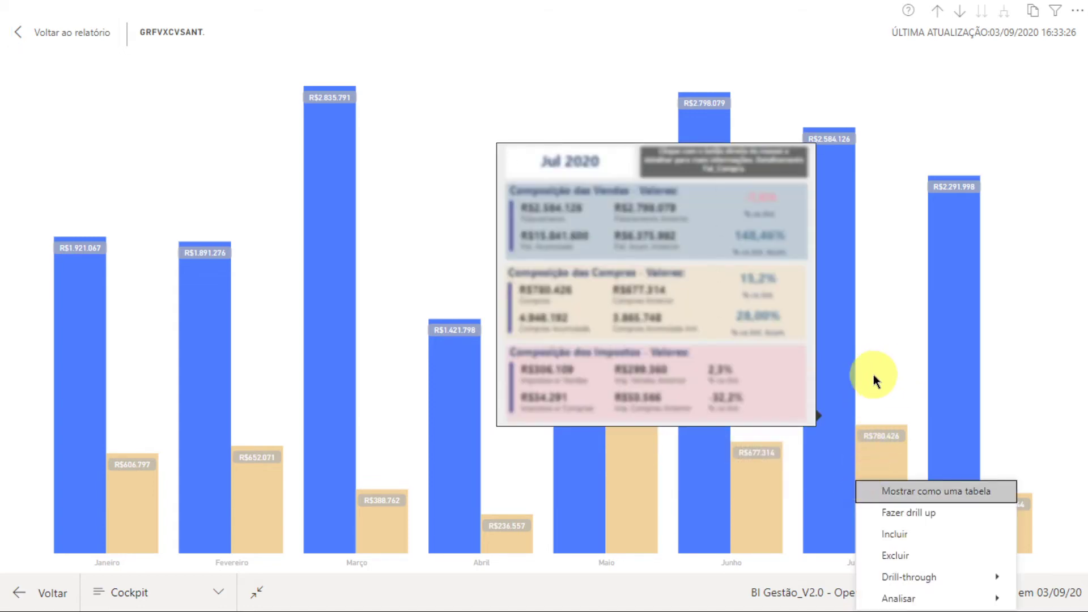
{"action": "mouse_move", "coordinate": [842, 362]}
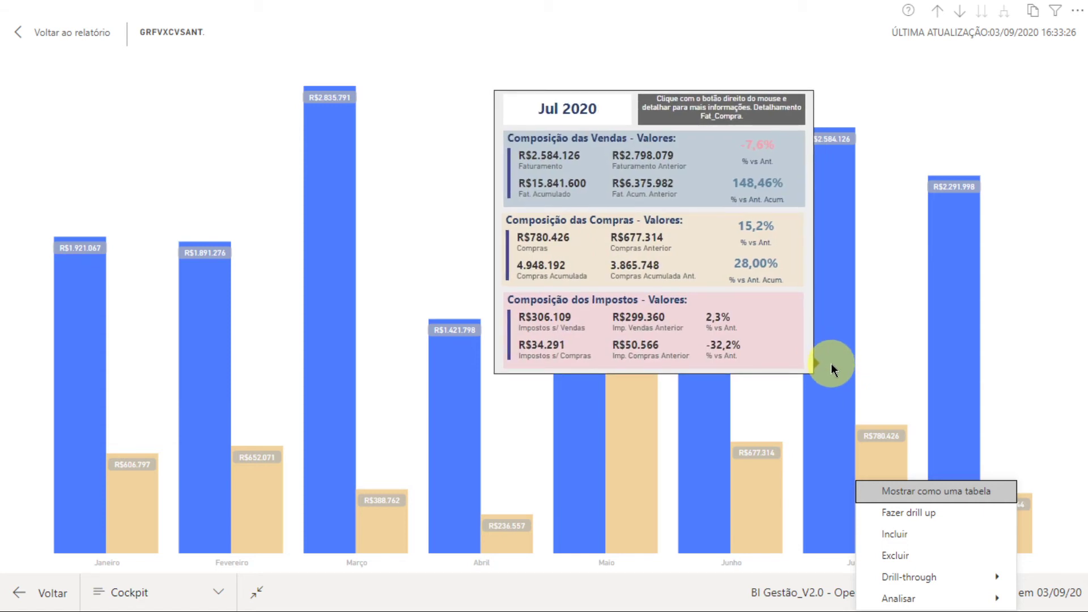
{"action": "right_click", "coordinate": [831, 363]}
{"action": "right_click", "coordinate": [830, 363]}
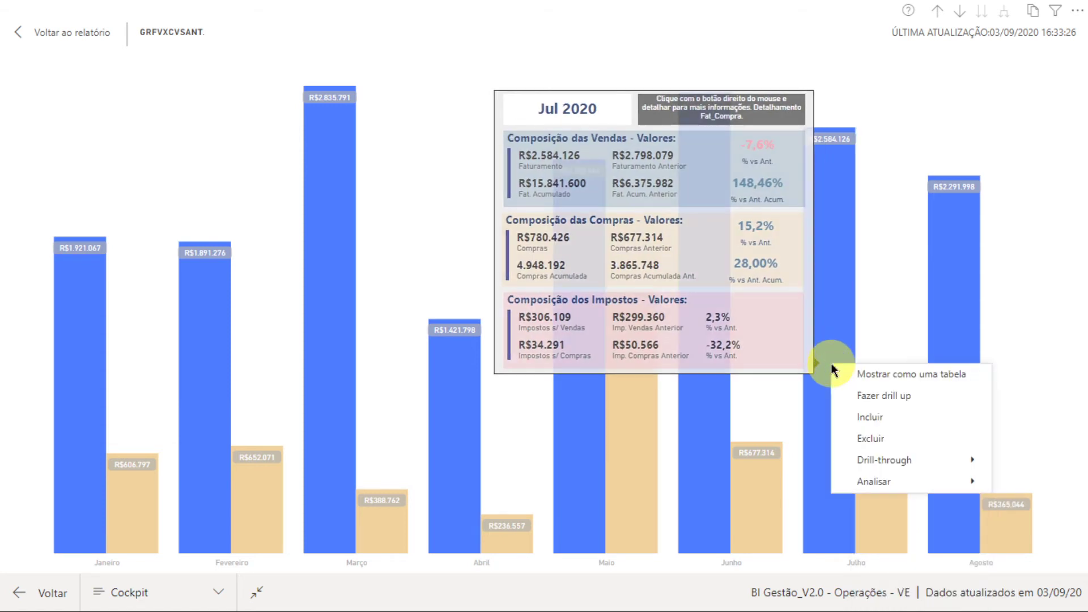
{"action": "mouse_move", "coordinate": [869, 458]}
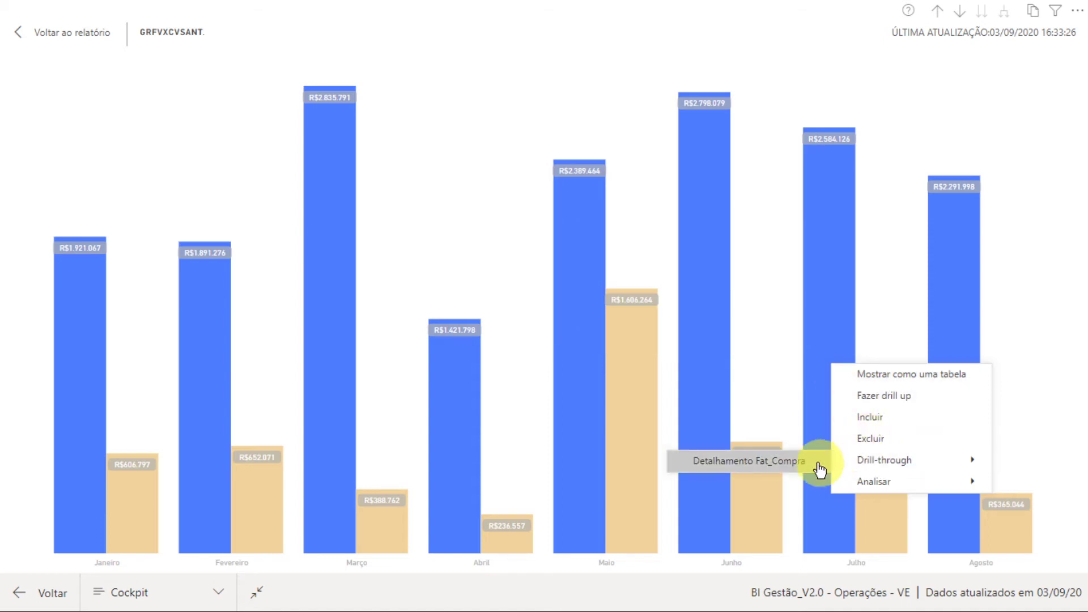
{"action": "left_click", "coordinate": [796, 464]}
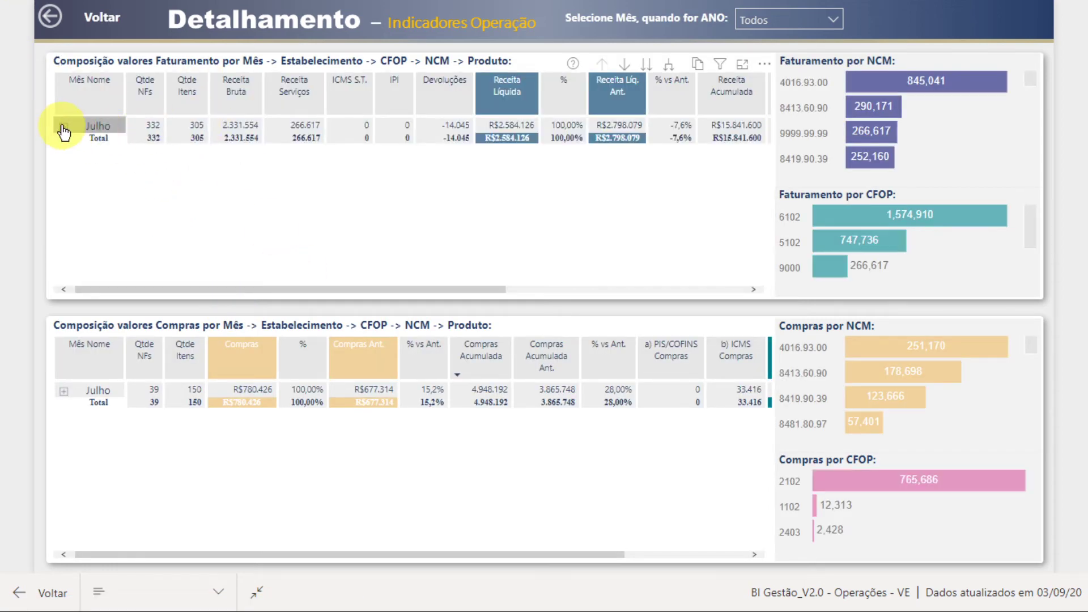
- Expand the Julho row of the Faturamento composition table to its establishments
{"action": "left_click", "coordinate": [63, 128]}
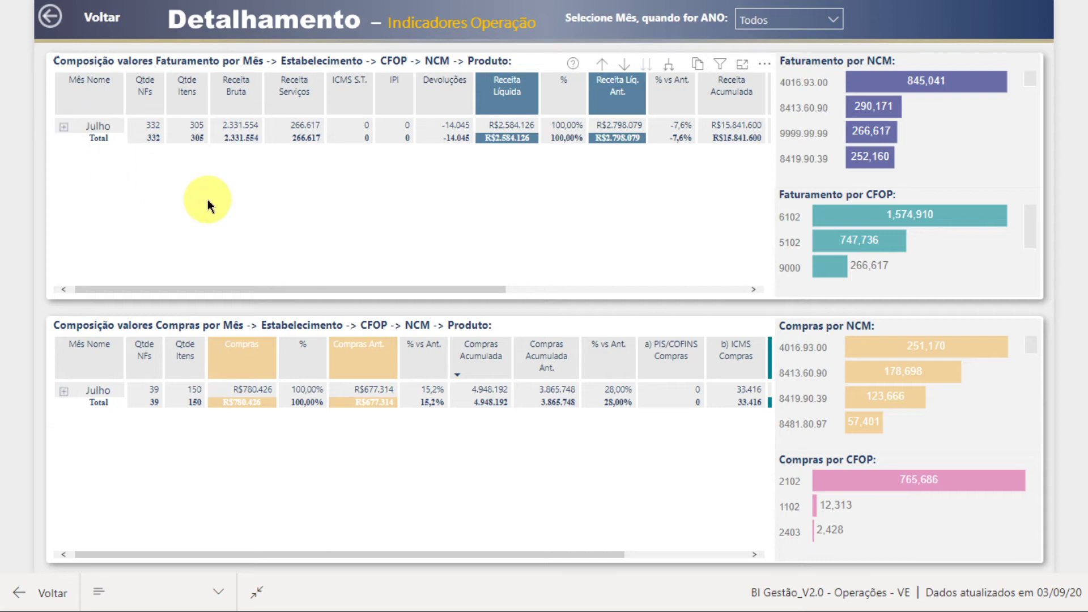
{"action": "left_click", "coordinate": [63, 127]}
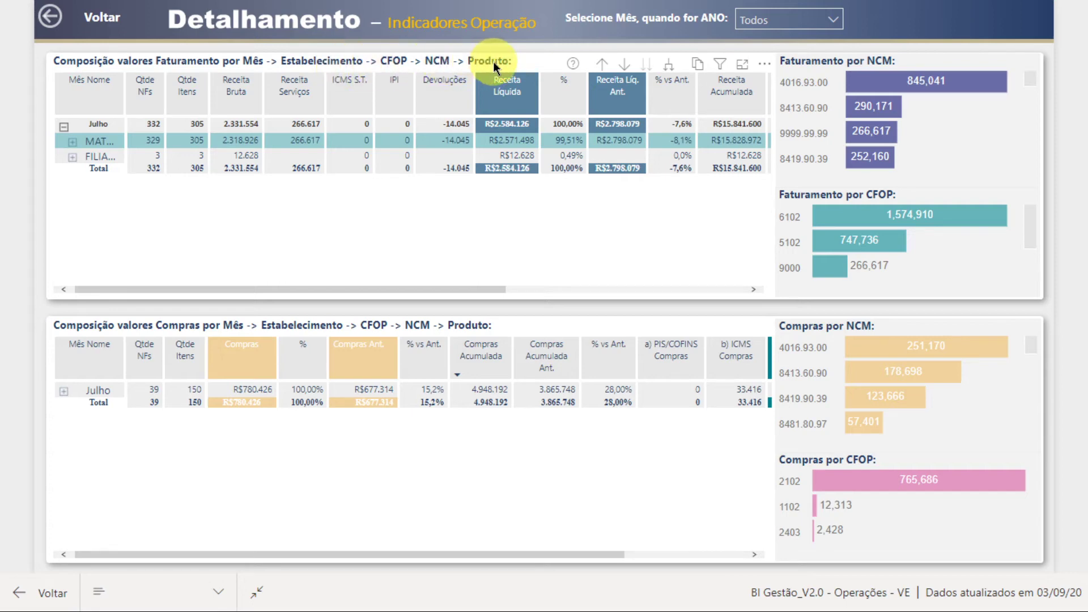
- Expand all hierarchy levels of the Faturamento composition table, from establishment down to product
{"action": "right_click", "coordinate": [100, 128]}
{"action": "mouse_move", "coordinate": [146, 149]}
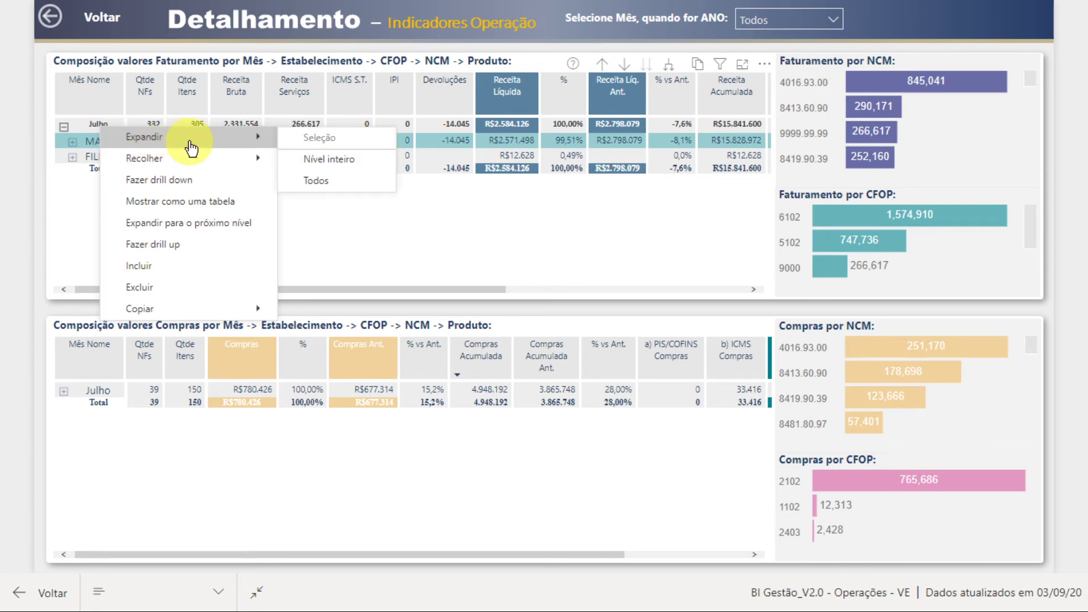
{"action": "left_click", "coordinate": [328, 189]}
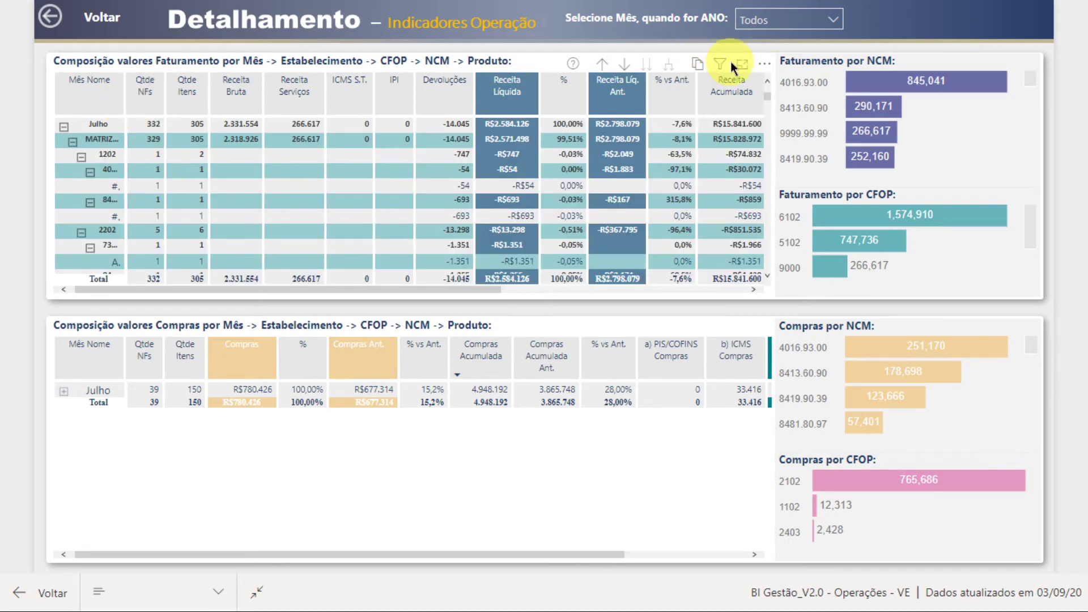
- In focus mode, widen the Mês Nome column so the establishment and product names are readable, and return to the report
{"action": "left_click", "coordinate": [743, 71]}
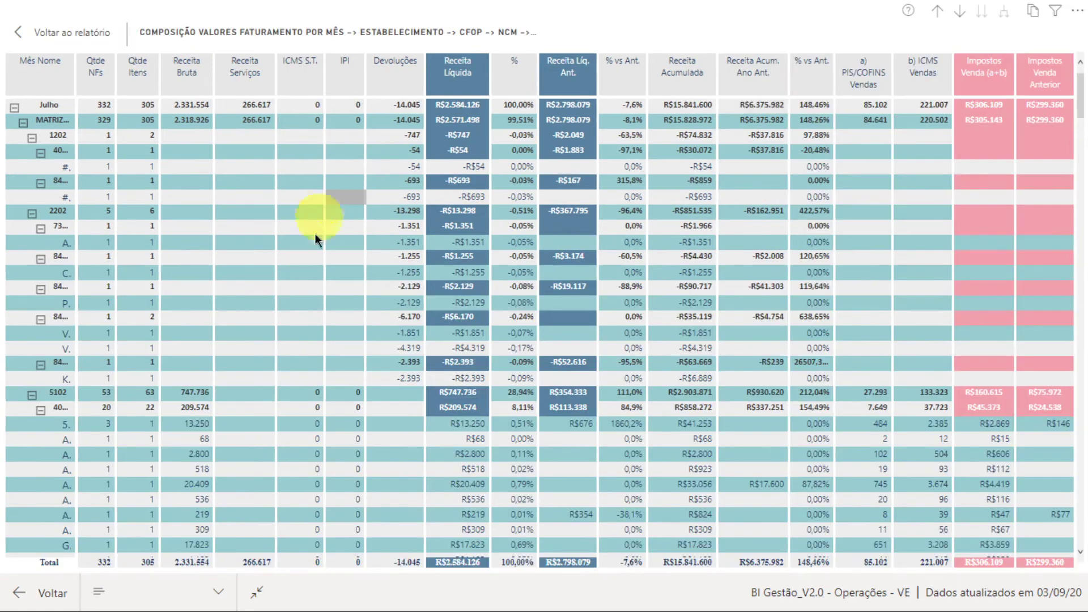
{"action": "left_click", "coordinate": [76, 72]}
{"action": "left_click_drag", "start_coordinate": [158, 73], "coordinate": [235, 79]}
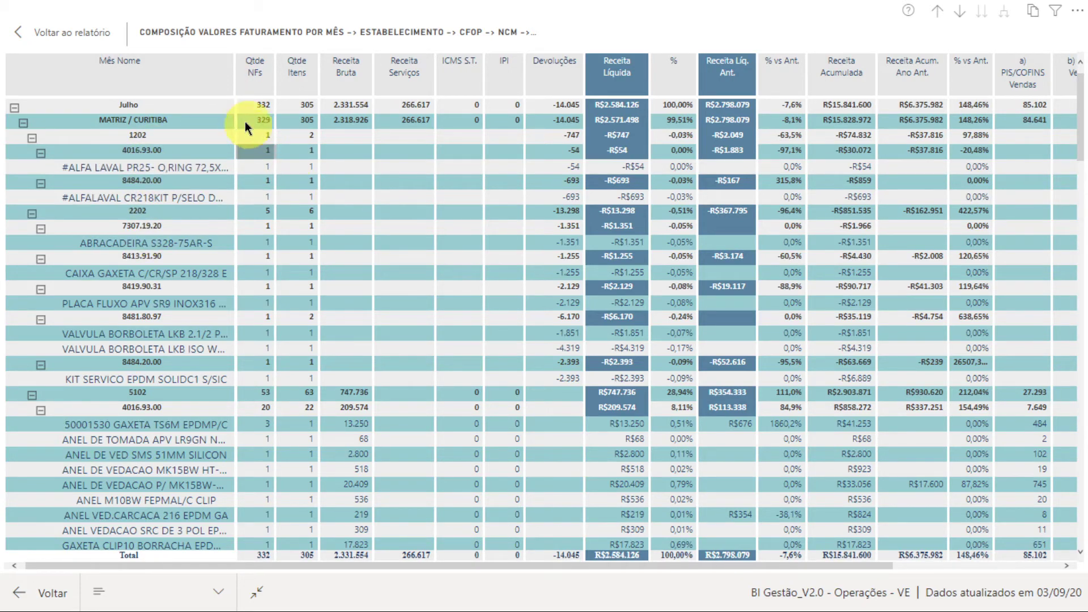
{"action": "left_click", "coordinate": [233, 70]}
{"action": "left_click_drag", "start_coordinate": [234, 70], "coordinate": [214, 71]}
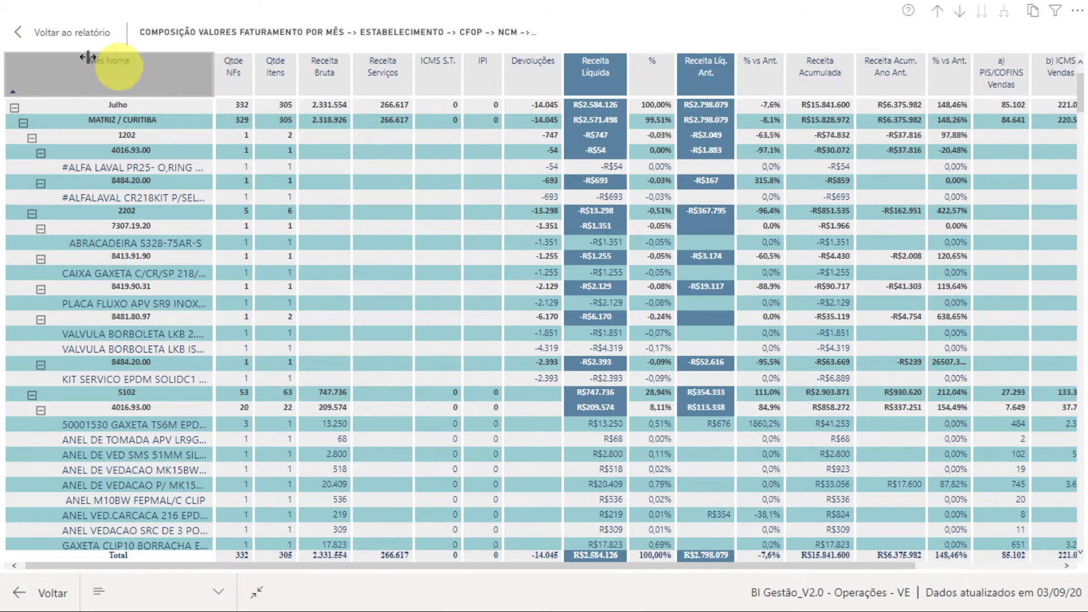
{"action": "left_click", "coordinate": [61, 34]}
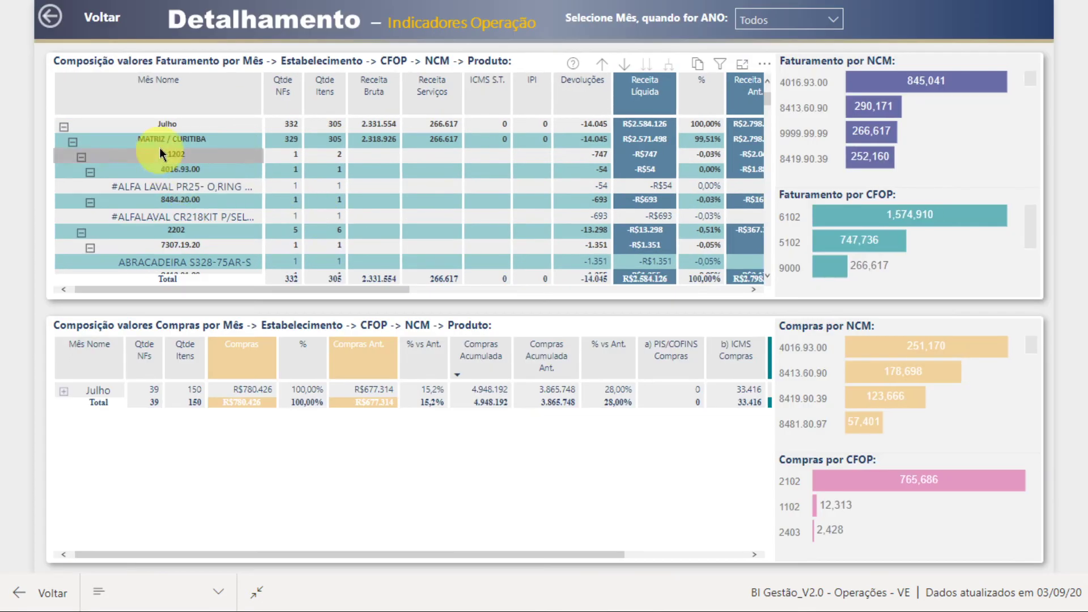
- Collapse all levels of the Faturamento composition table and expand only the Julho row to its establishments
{"action": "left_click", "coordinate": [164, 126]}
{"action": "mouse_move", "coordinate": [220, 161]}
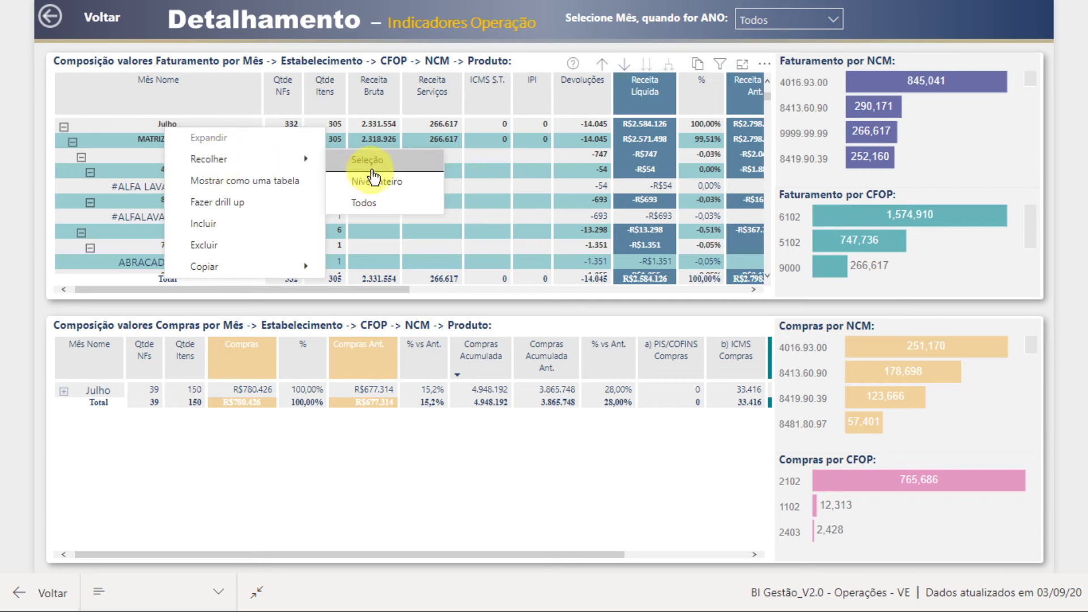
{"action": "left_click", "coordinate": [367, 199]}
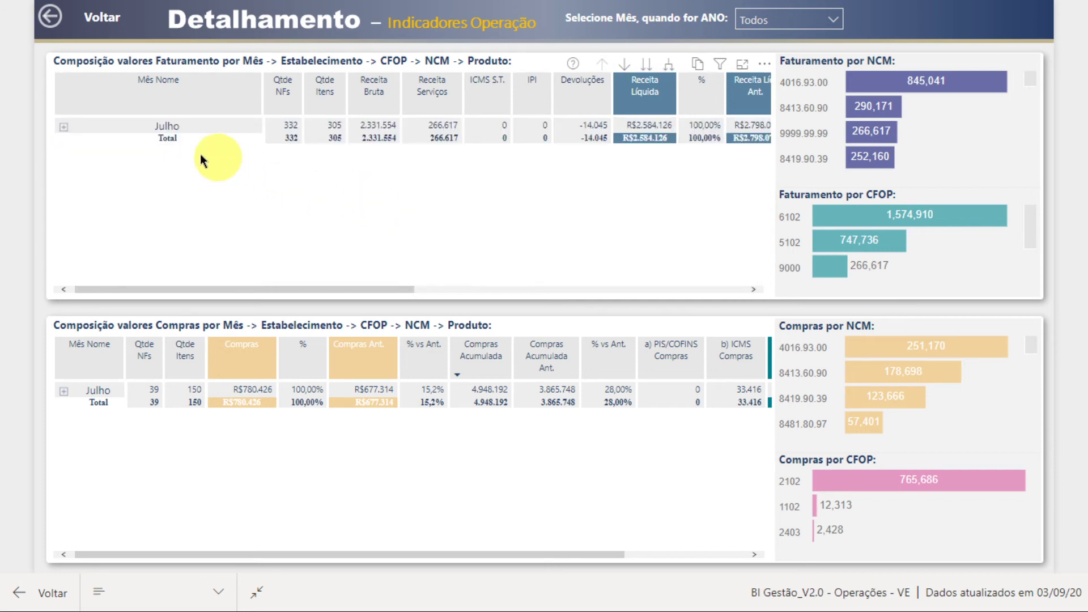
{"action": "left_click", "coordinate": [65, 127]}
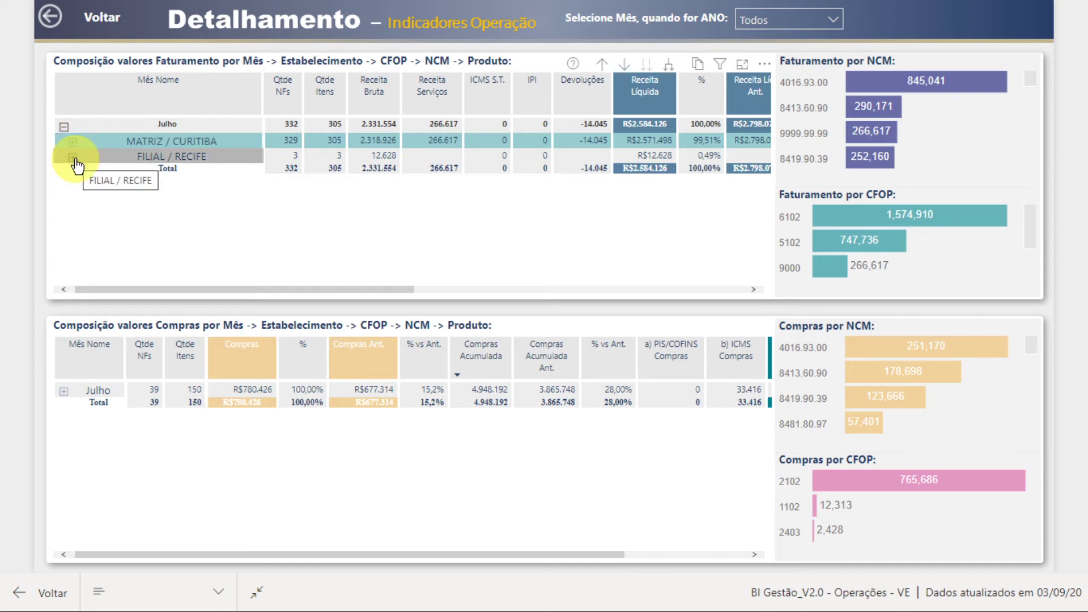
- Filter the Faturamento composition table by NCM 4016.93.00 and examine it in focus mode through to the Impostos Venda columns
{"action": "left_click", "coordinate": [912, 85]}
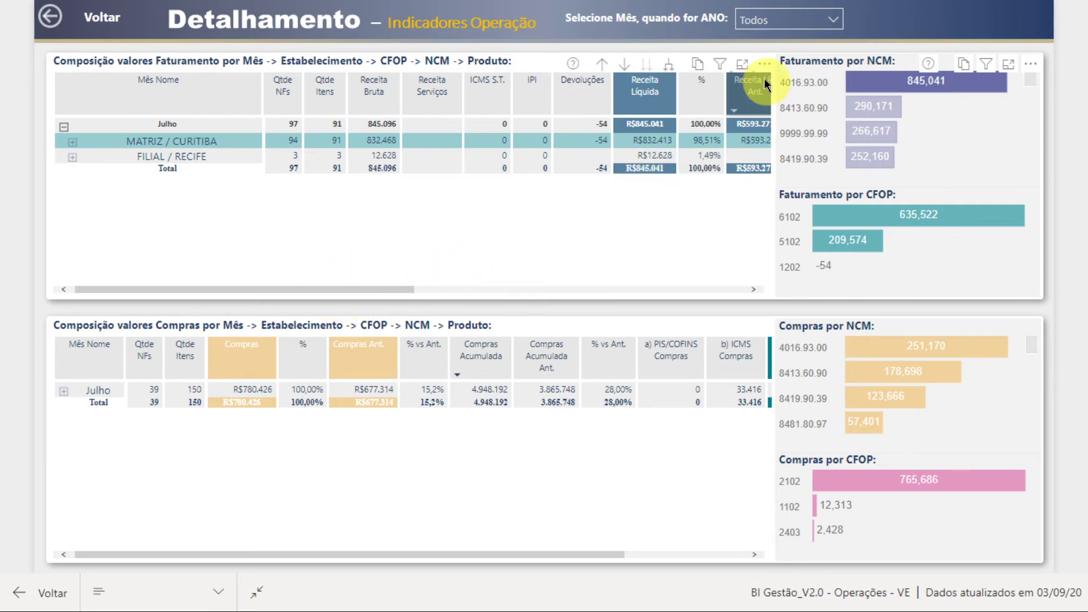
{"action": "left_click", "coordinate": [742, 63]}
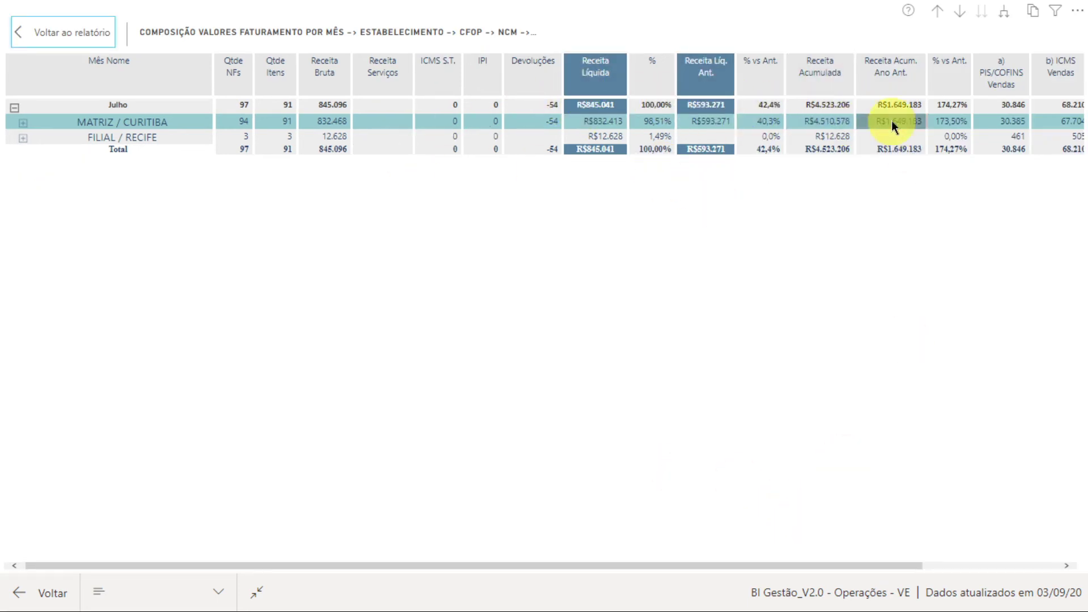
{"action": "left_click", "coordinate": [997, 566]}
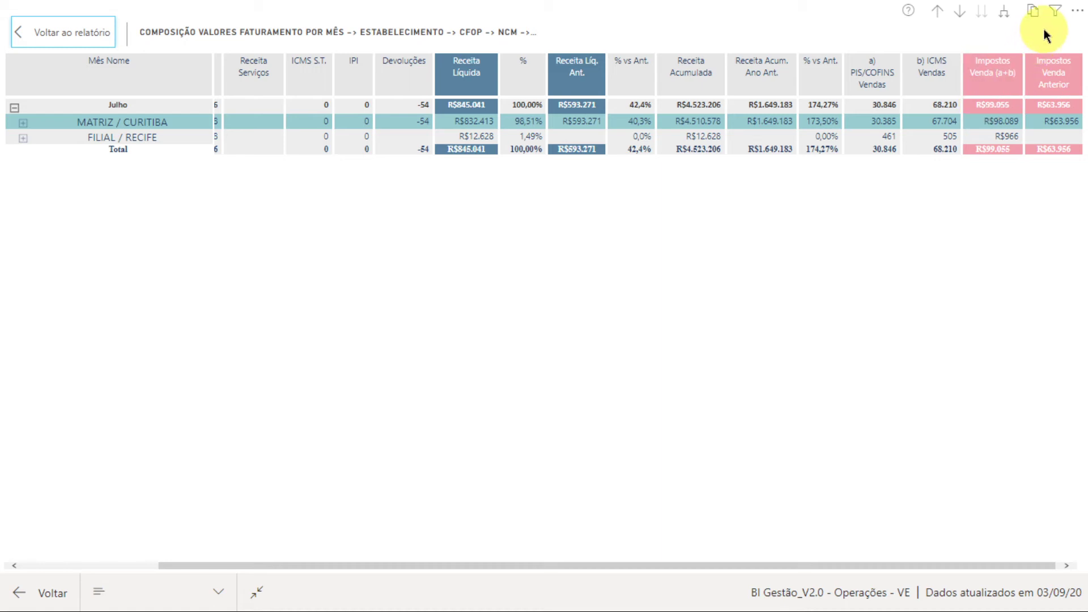
- Check the export and sort options of the Faturamento composition table, then return to the report with the NCM filter cleared
{"action": "left_click", "coordinate": [1076, 11]}
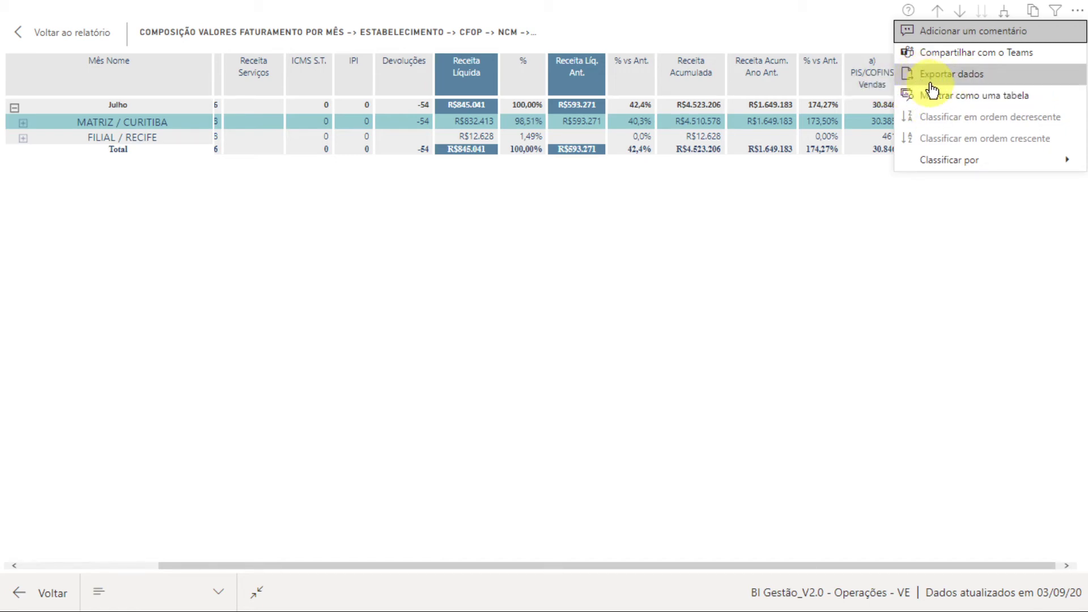
{"action": "mouse_move", "coordinate": [952, 160]}
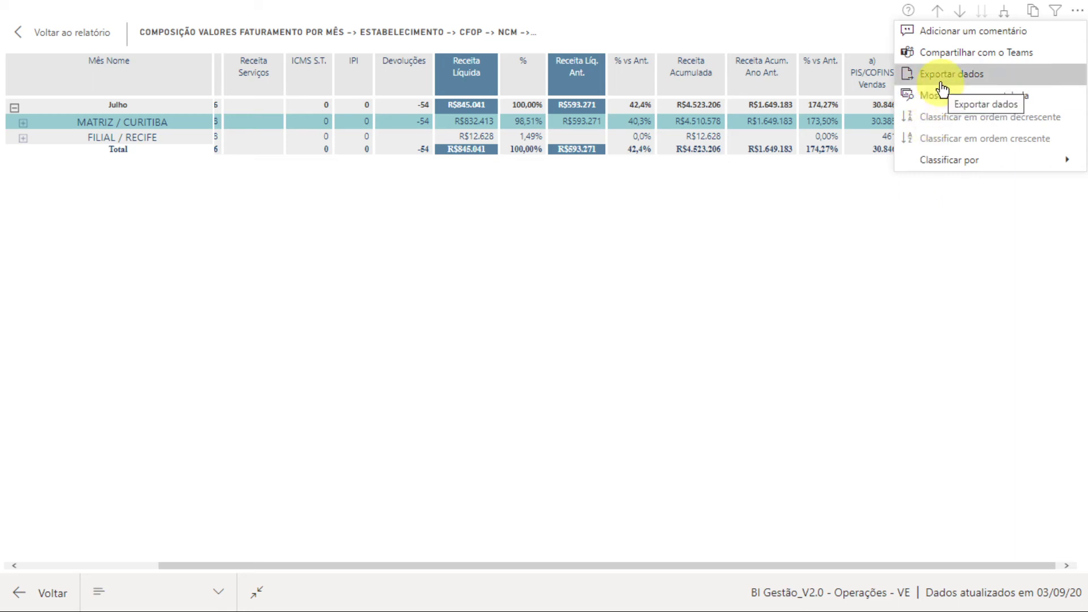
{"action": "left_click", "coordinate": [462, 164]}
{"action": "left_click", "coordinate": [40, 36]}
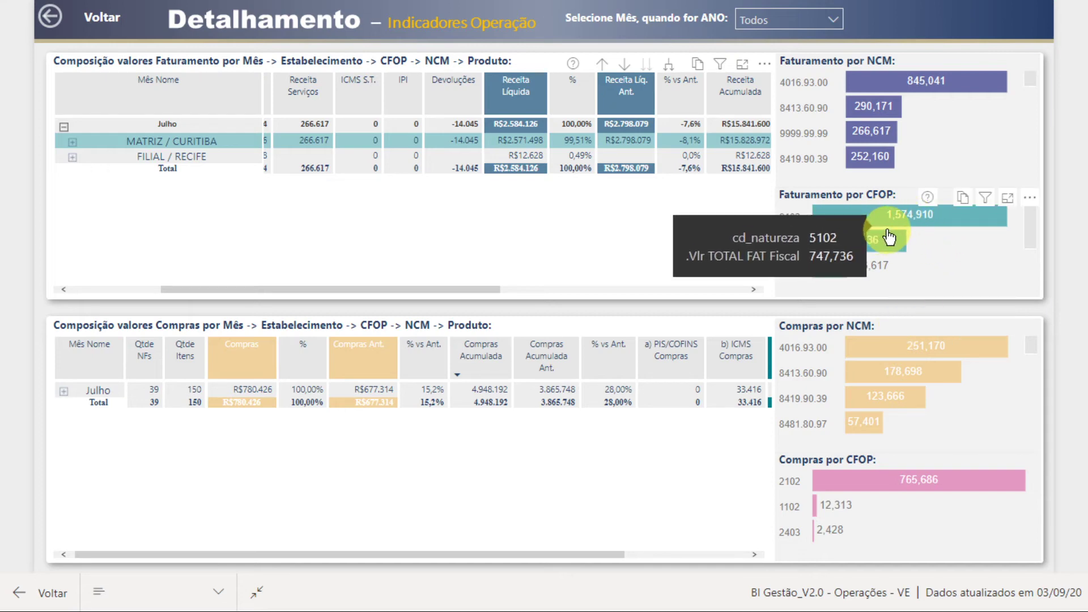
- Expand the Julho row of the Compras composition table to its establishments and go back to the Visão Geral dashboard
{"action": "left_click", "coordinate": [64, 391]}
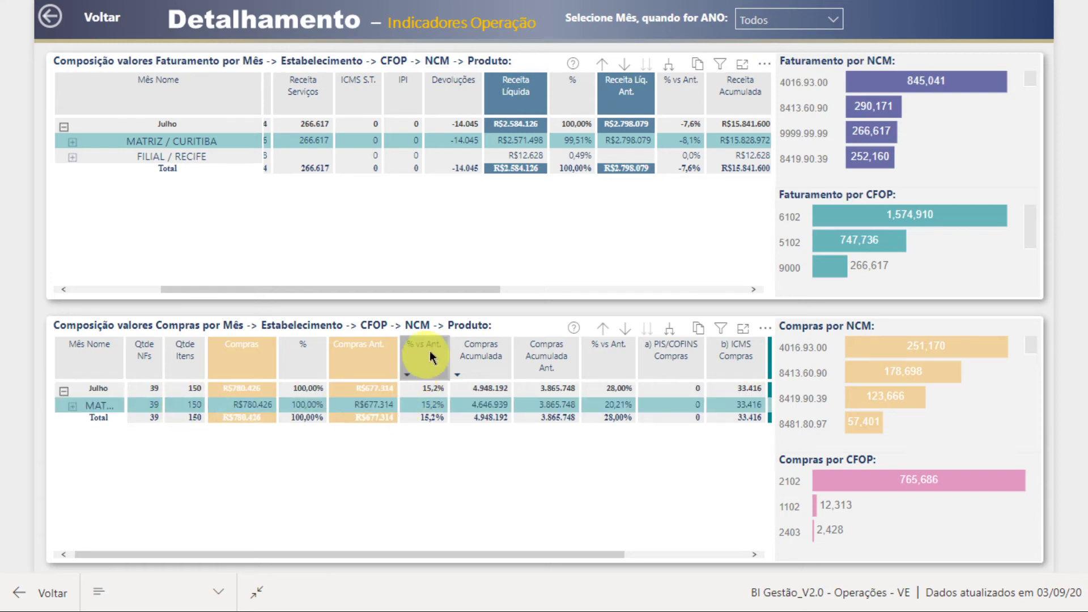
{"action": "left_click", "coordinate": [621, 391]}
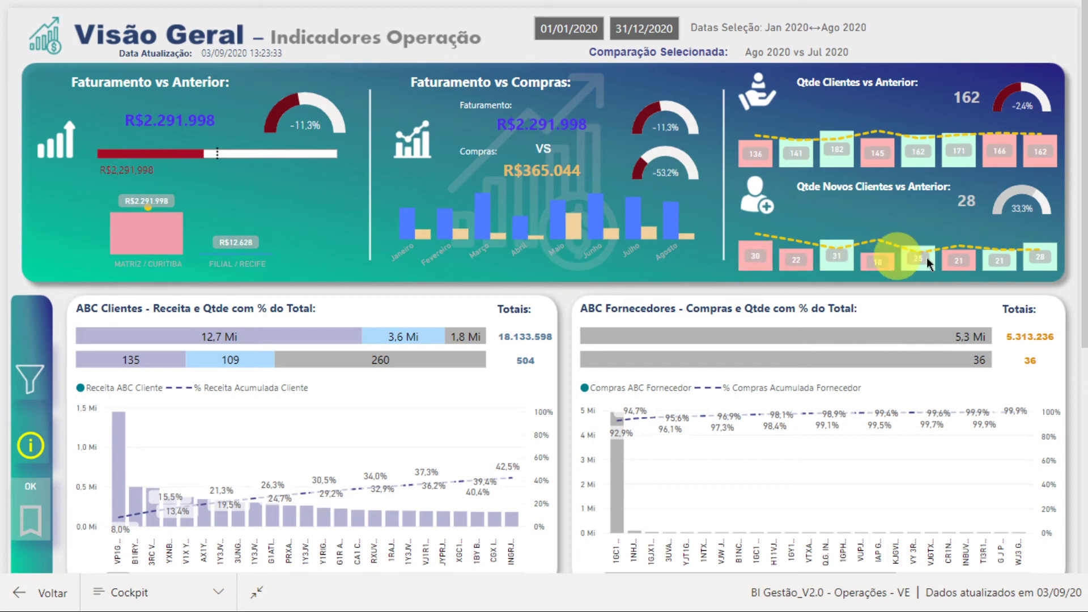
- Look over the Qtde Novos Clientes chart and the ABC charts for clients, suppliers, products sold and products purchased
{"action": "mouse_move", "coordinate": [958, 264]}
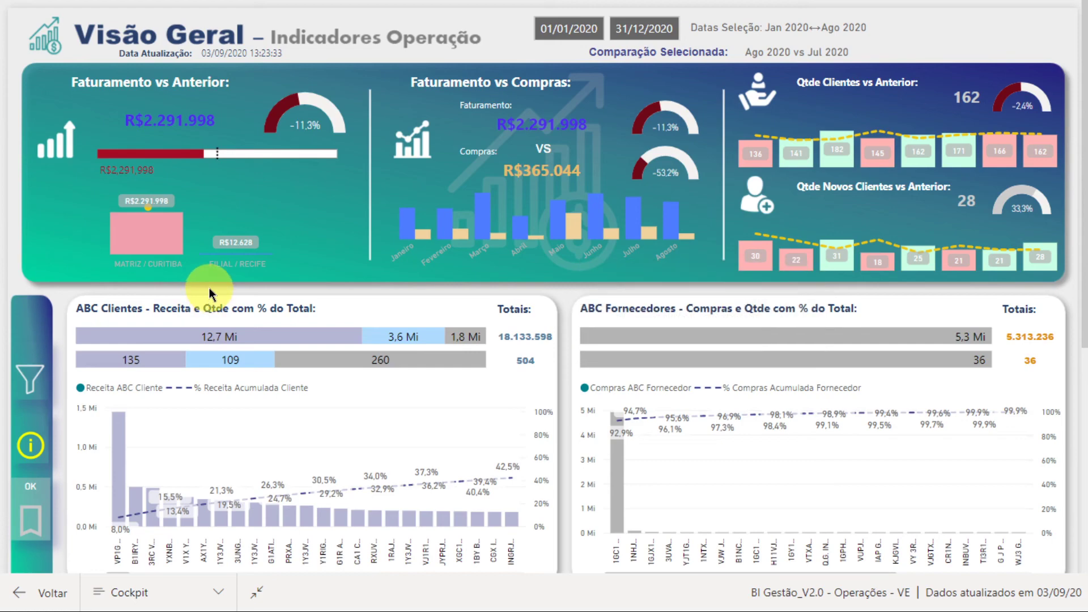
{"action": "scroll", "coordinate": [209, 288], "scroll_direction": "down", "scroll_amount": 2}
{"action": "scroll", "coordinate": [208, 287], "scroll_direction": "down", "scroll_amount": 3}
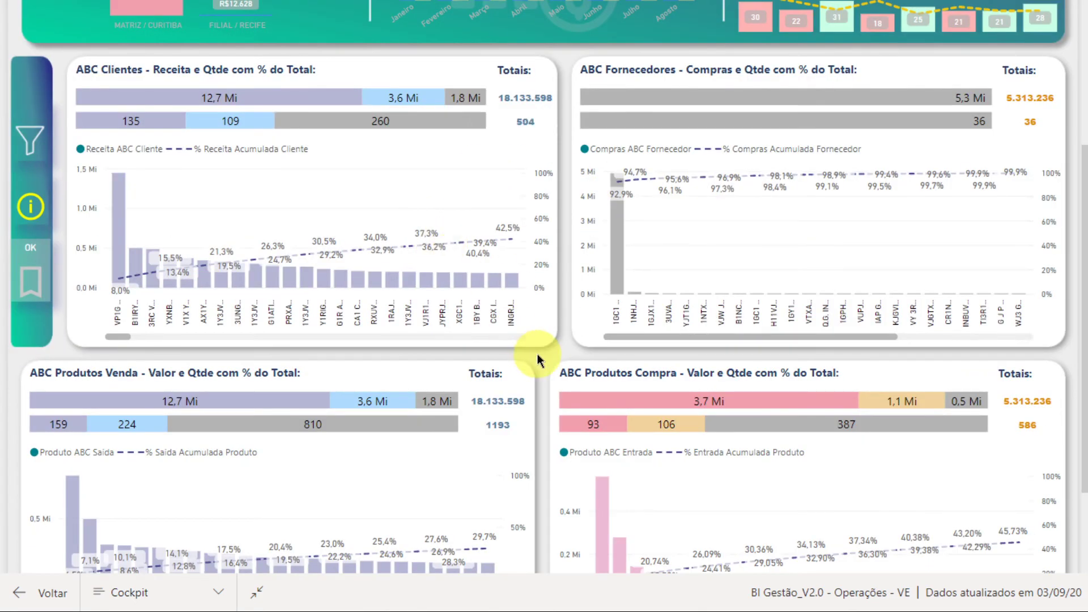
{"action": "scroll", "coordinate": [537, 353], "scroll_direction": "down", "scroll_amount": 2}
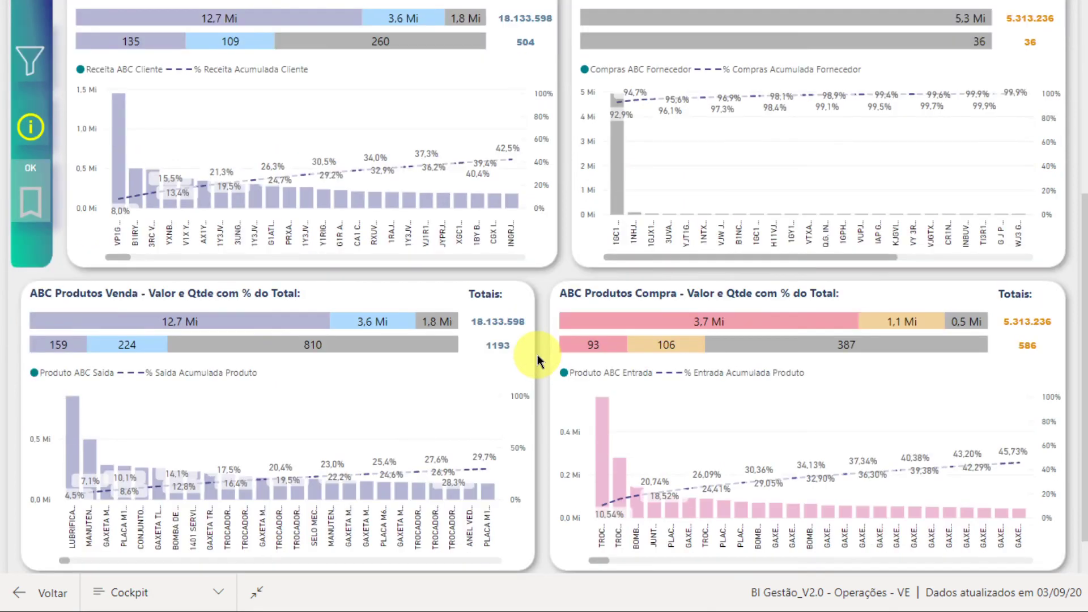
{"action": "scroll", "coordinate": [537, 355], "scroll_direction": "up", "scroll_amount": 3}
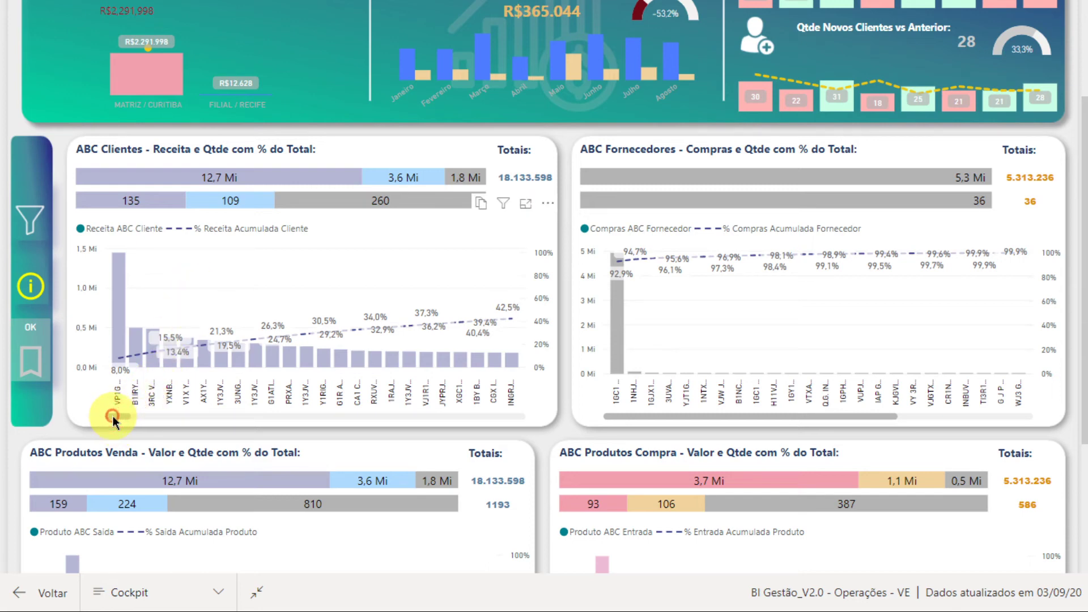
- Examine the ABC Clientes chart where class A changes to class B, and inspect the revenue bar segments of each class
{"action": "left_click_drag", "start_coordinate": [114, 420], "coordinate": [170, 427]}
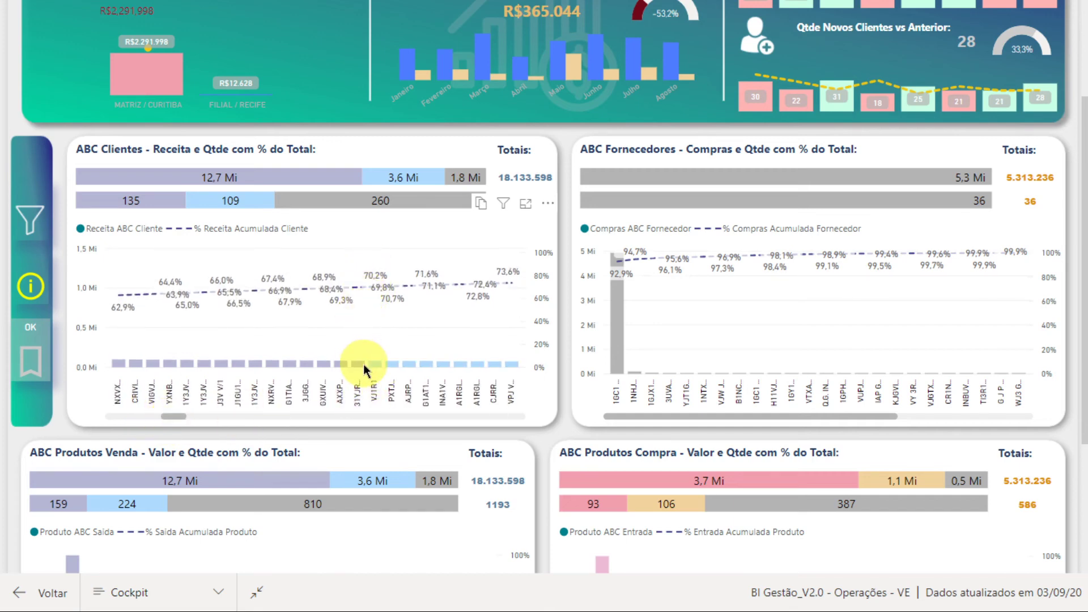
{"action": "mouse_move", "coordinate": [361, 372]}
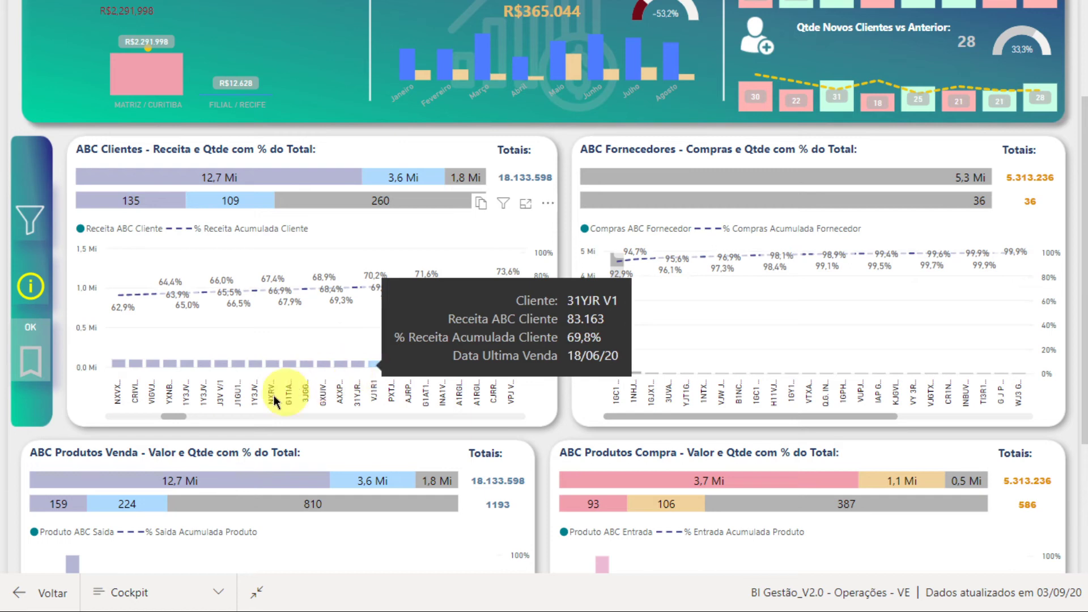
{"action": "left_click_drag", "start_coordinate": [174, 415], "coordinate": [92, 422]}
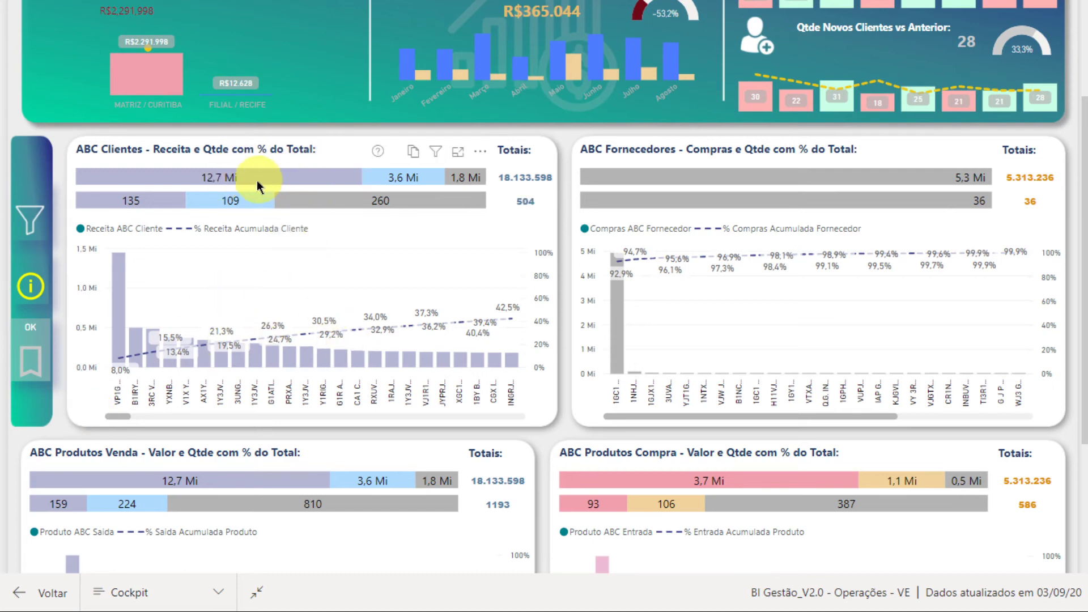
{"action": "mouse_move", "coordinate": [215, 175]}
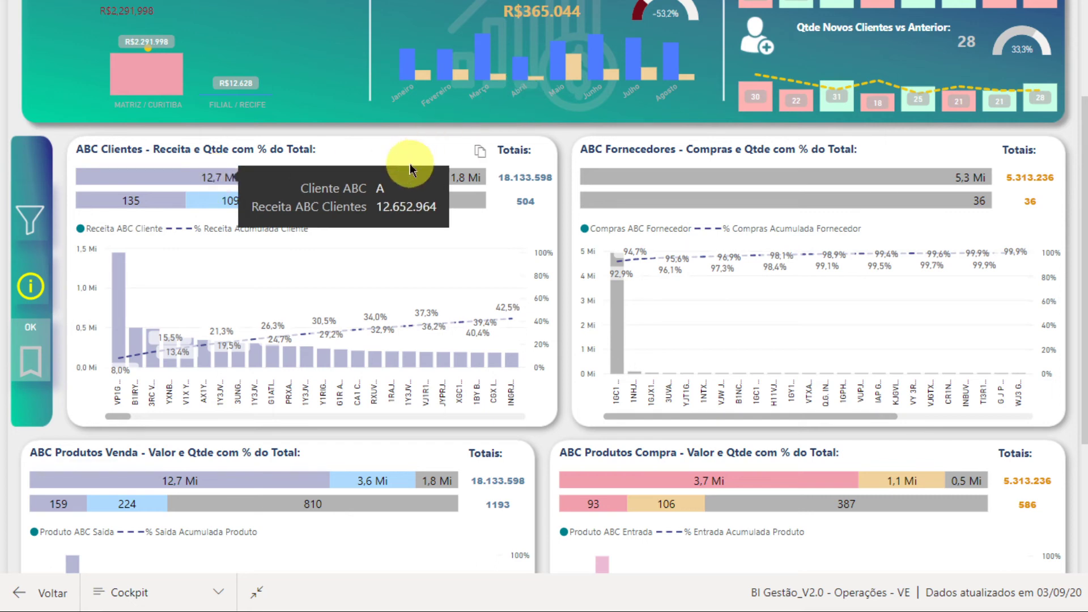
{"action": "mouse_move", "coordinate": [391, 177]}
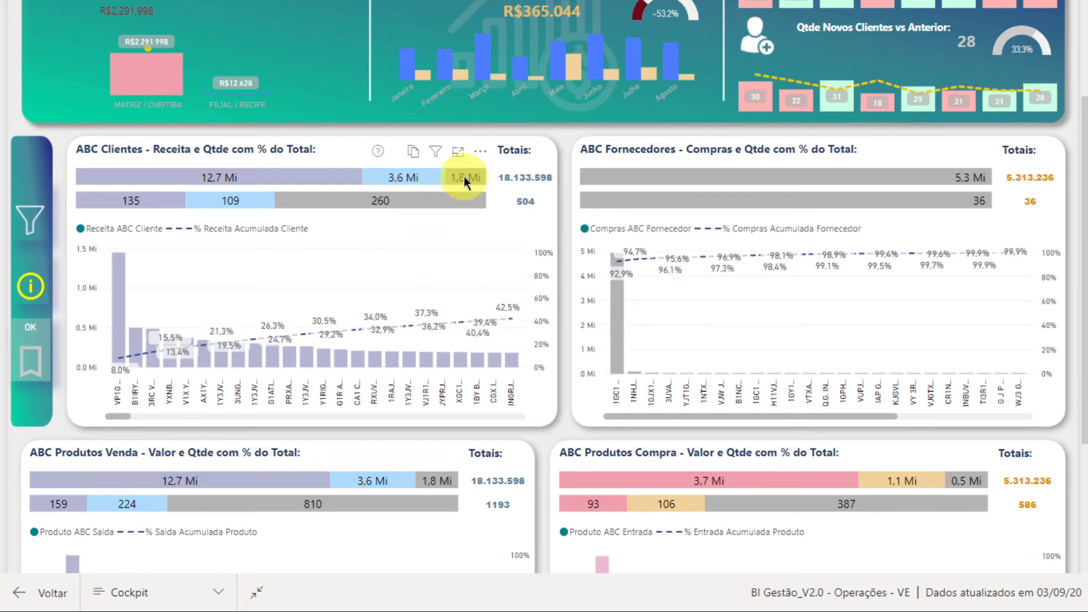
{"action": "mouse_move", "coordinate": [463, 176]}
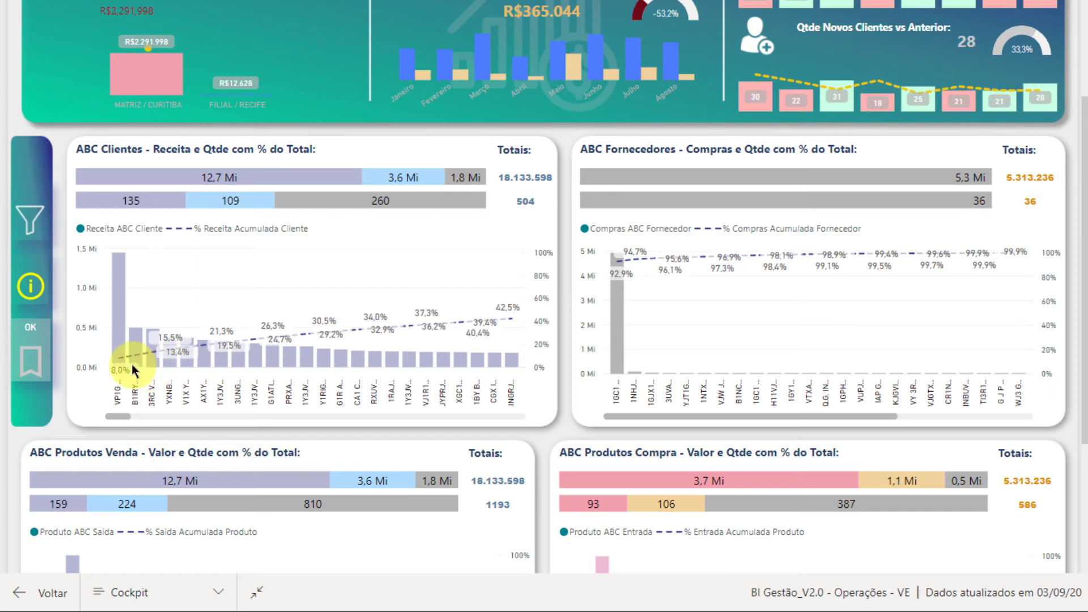
- Review the lower-ranked clients in ABC Clientes, the ABC Fornecedores chart and both ABC Produtos charts
{"action": "left_click_drag", "start_coordinate": [110, 414], "coordinate": [181, 415]}
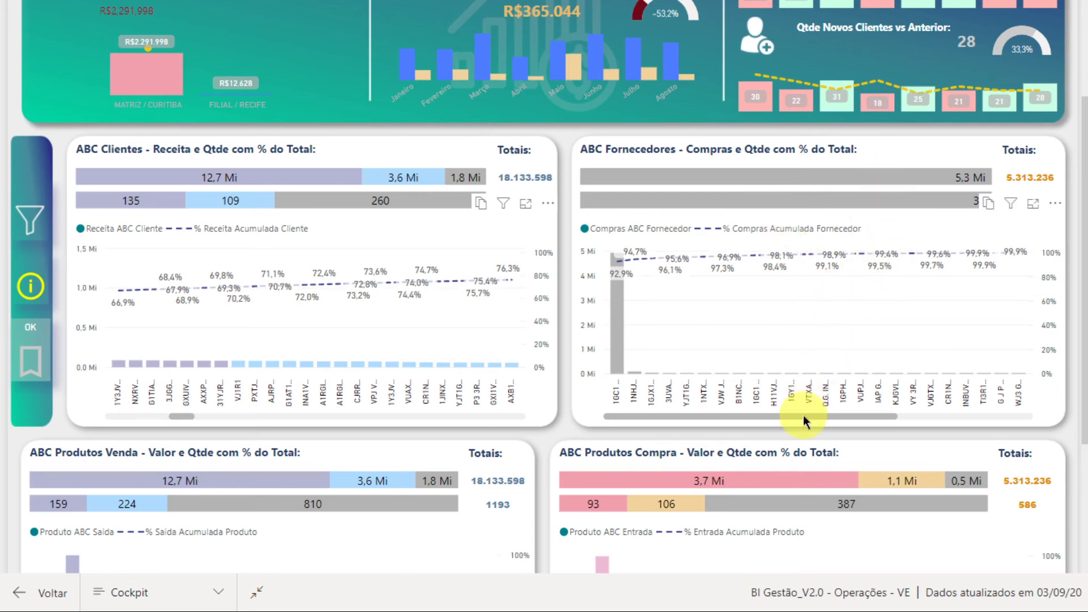
{"action": "left_click_drag", "start_coordinate": [804, 414], "coordinate": [673, 418]}
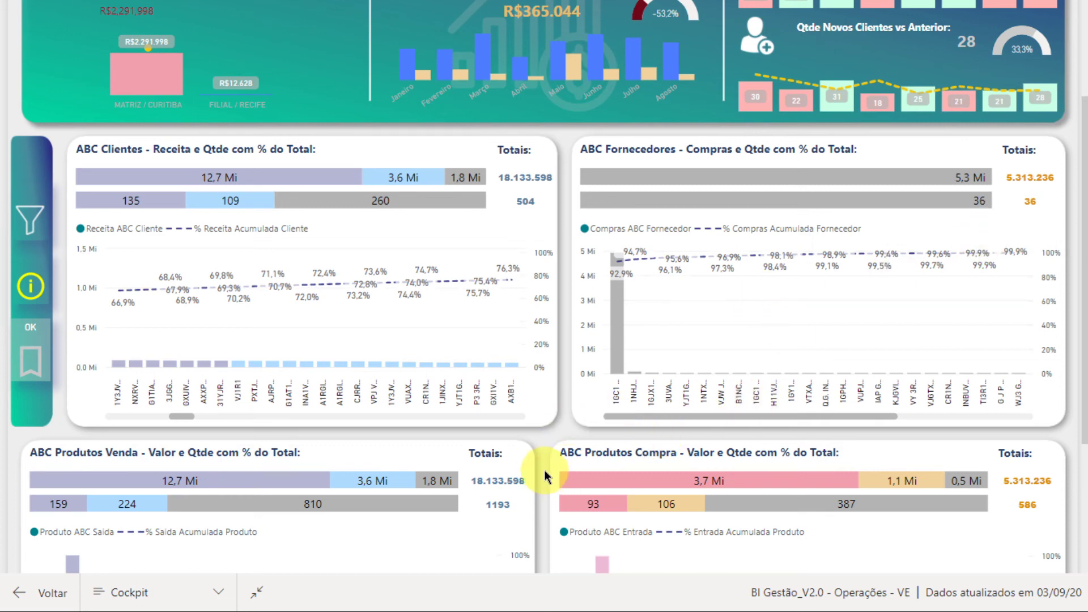
{"action": "scroll", "coordinate": [544, 470], "scroll_direction": "down", "scroll_amount": 3}
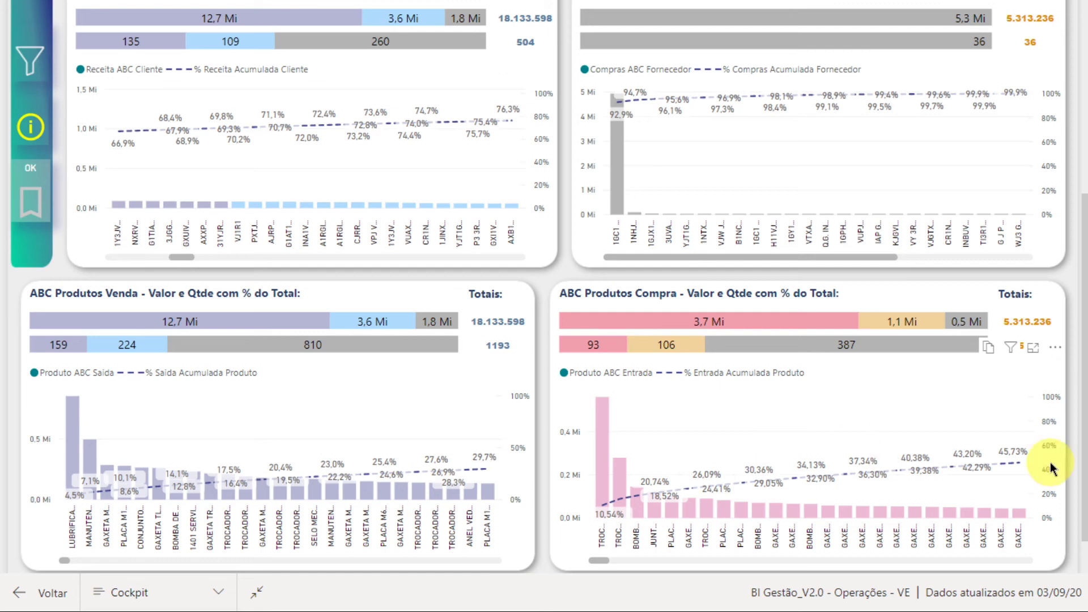
{"action": "left_click_drag", "start_coordinate": [1078, 400], "coordinate": [1075, 191]}
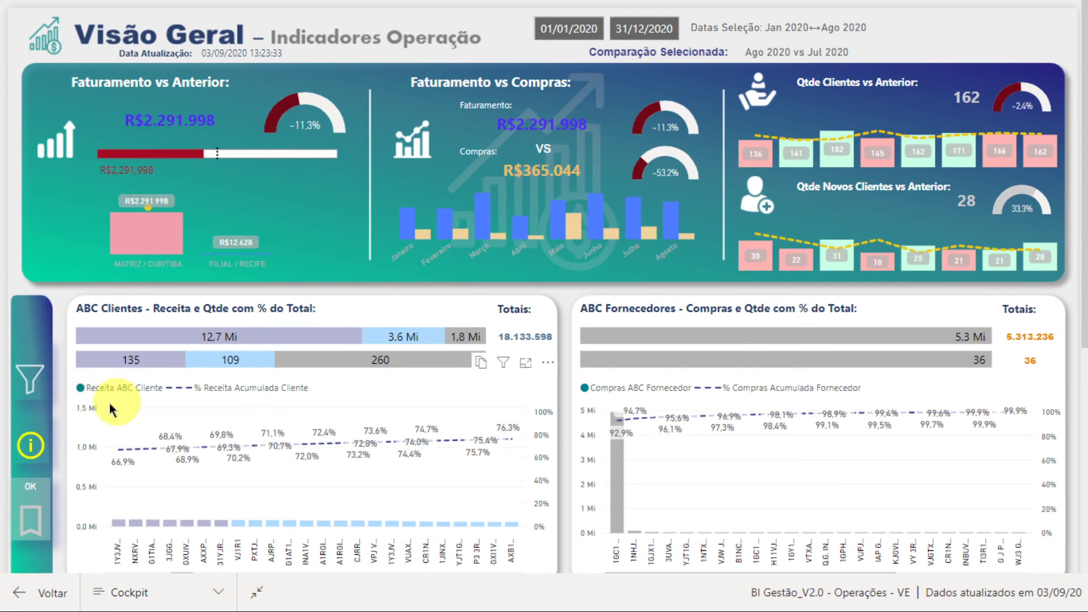
- Open the dashboard's information page, read the indicator descriptions and the Parametro CFOP hint, and close it
{"action": "left_click", "coordinate": [31, 448]}
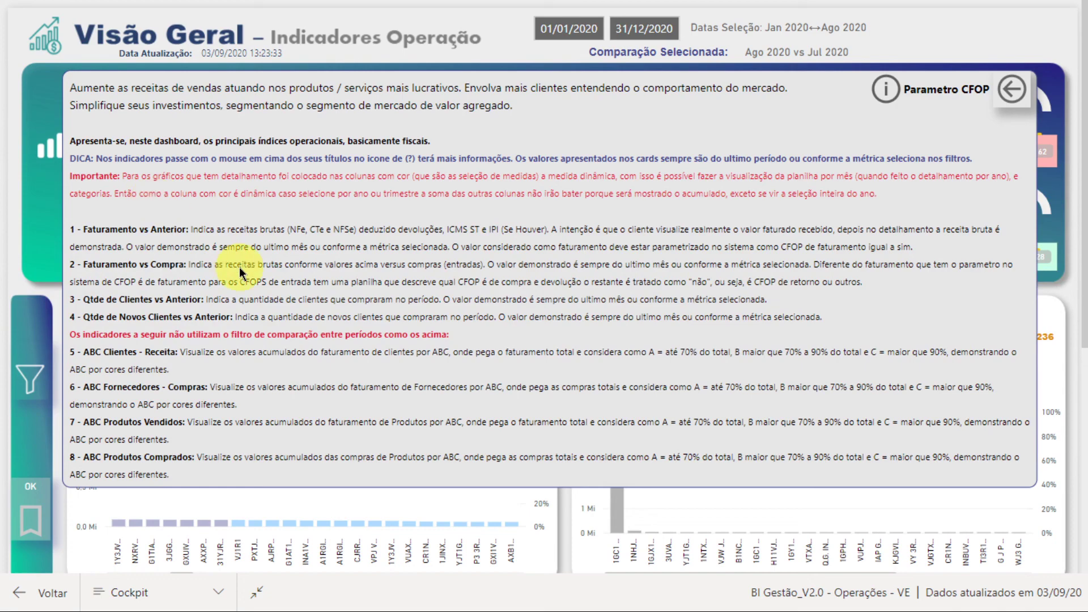
{"action": "scroll", "coordinate": [356, 288], "scroll_direction": "down", "scroll_amount": 3}
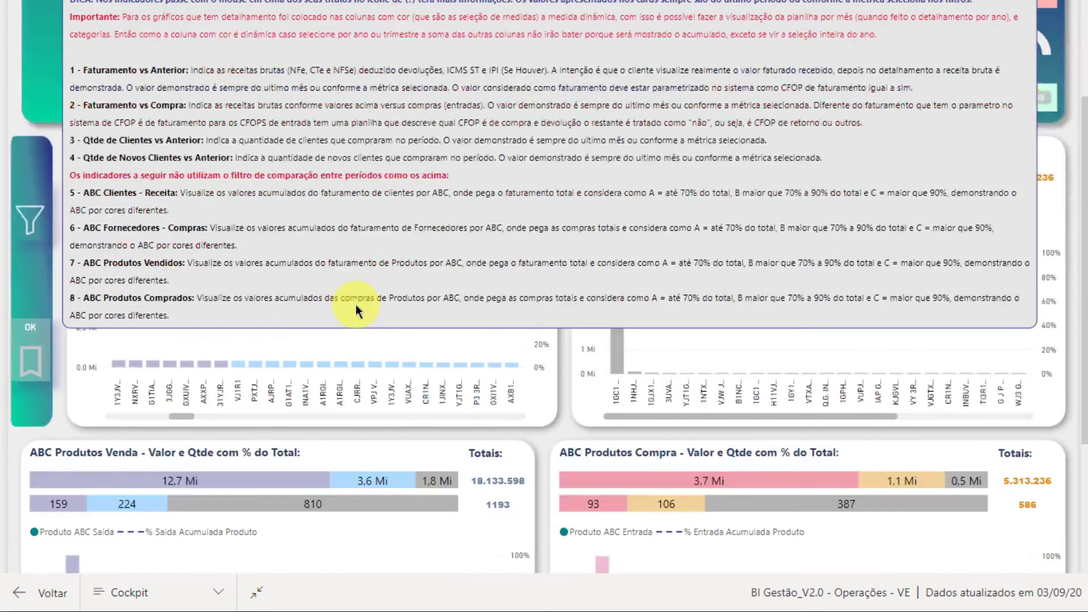
{"action": "scroll", "coordinate": [355, 304], "scroll_direction": "up", "scroll_amount": 3}
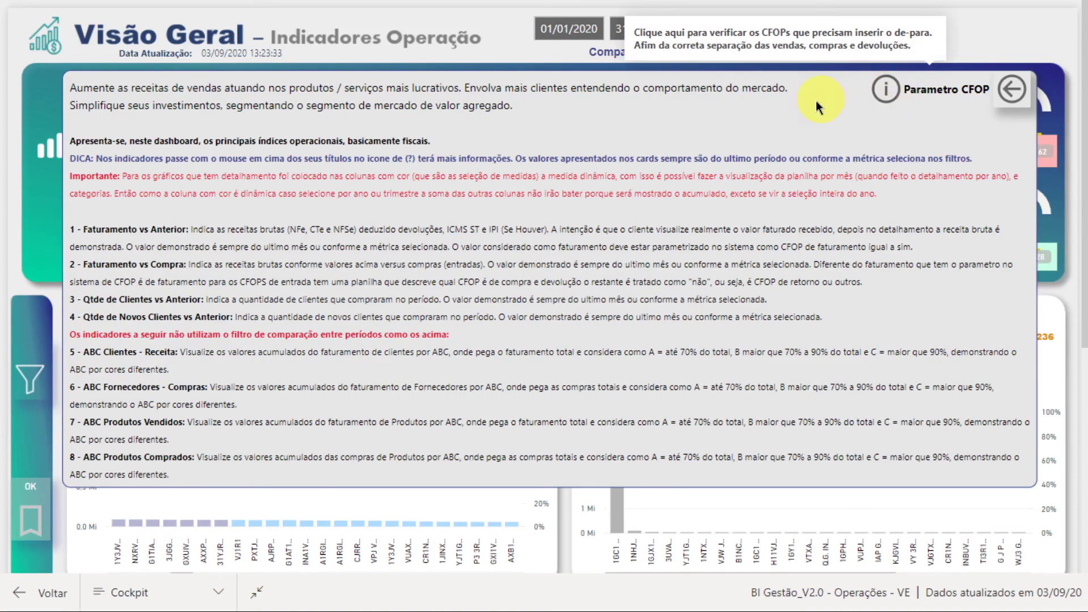
{"action": "left_click", "coordinate": [1016, 89]}
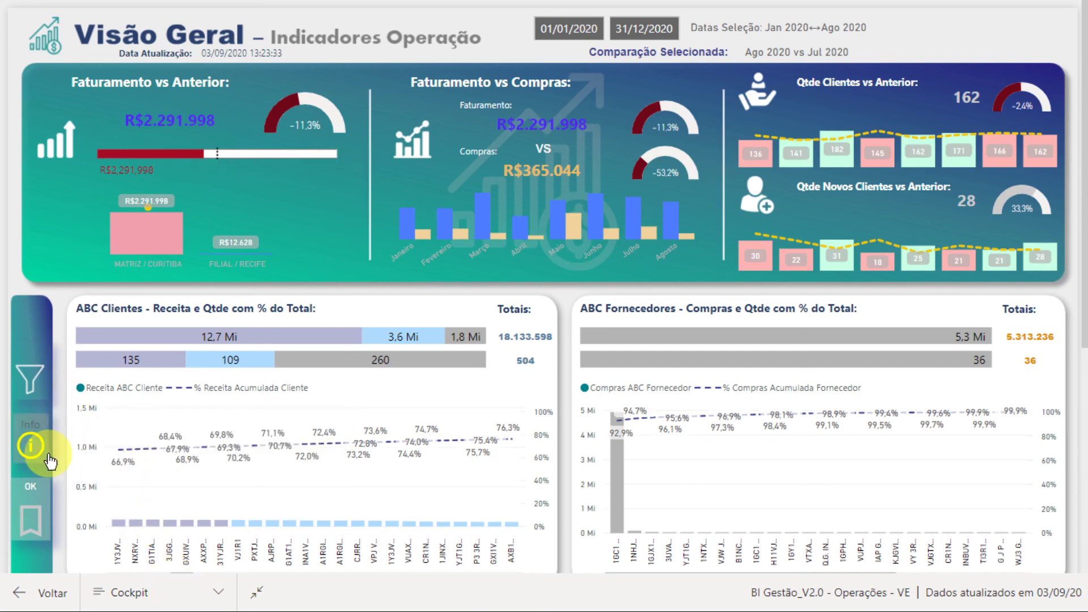
- Open the CFOP parametrization page and filter its table to the Grupo CFOP value Sim
{"action": "left_click", "coordinate": [34, 516]}
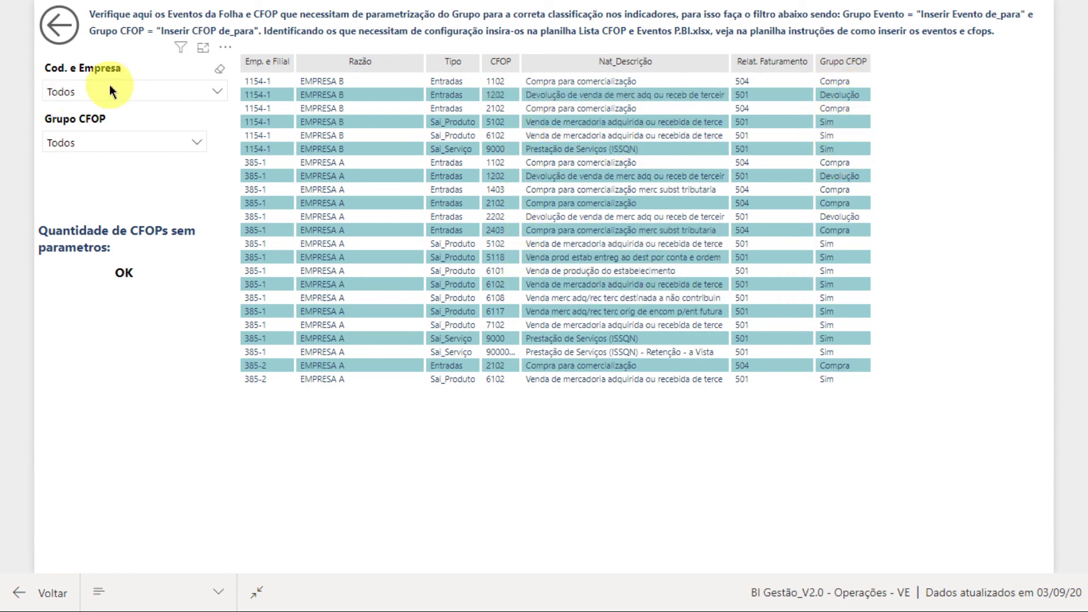
{"action": "left_click", "coordinate": [109, 141]}
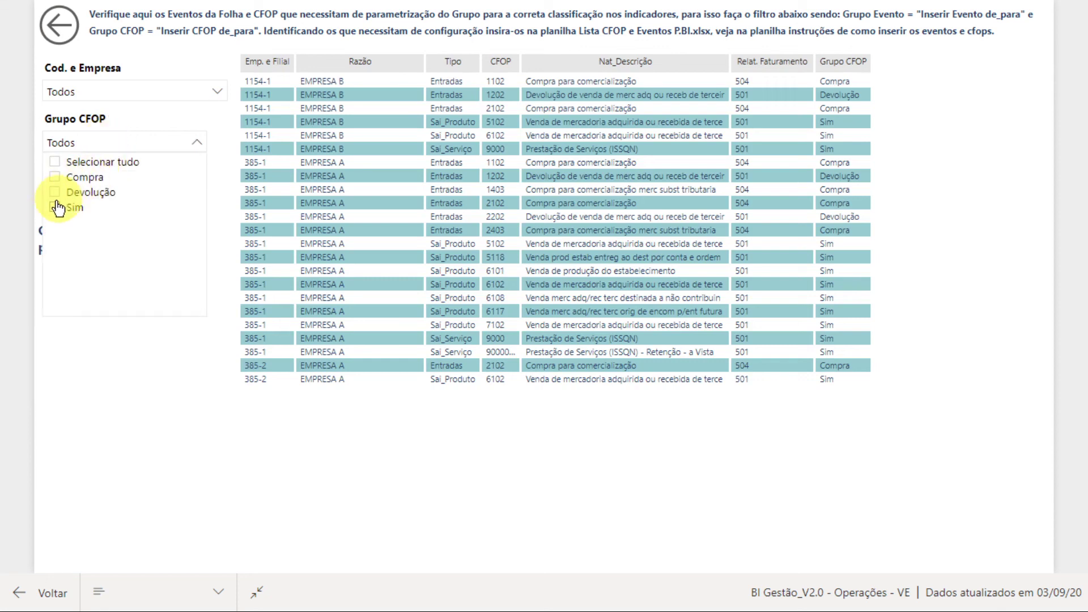
{"action": "left_click", "coordinate": [55, 207]}
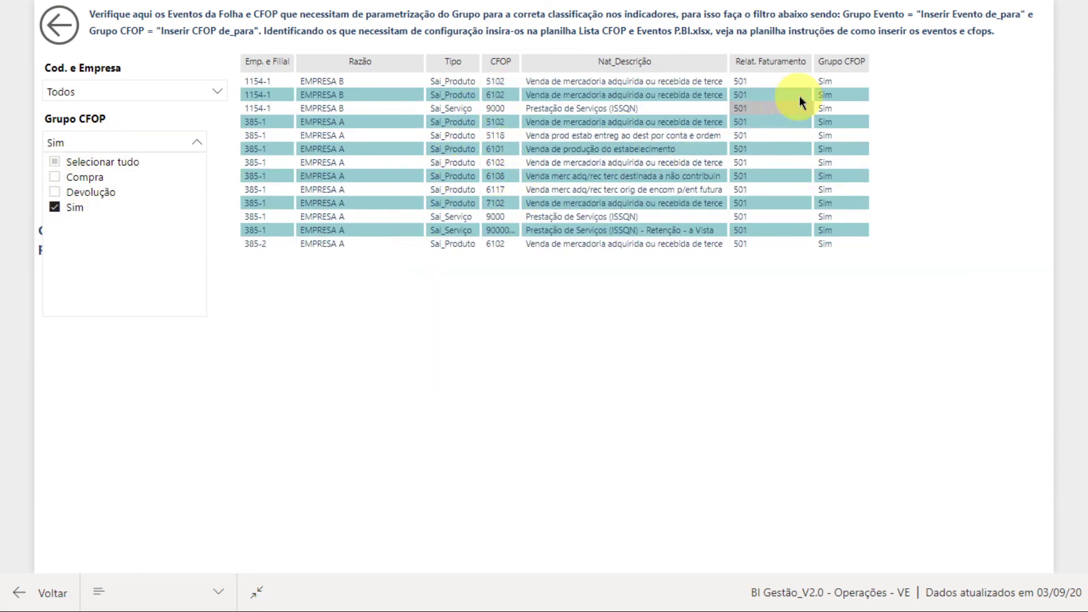
- Clear the Sim selection from the Grupo CFOP filter and return to the Visão Geral dashboard
{"action": "left_click", "coordinate": [64, 208]}
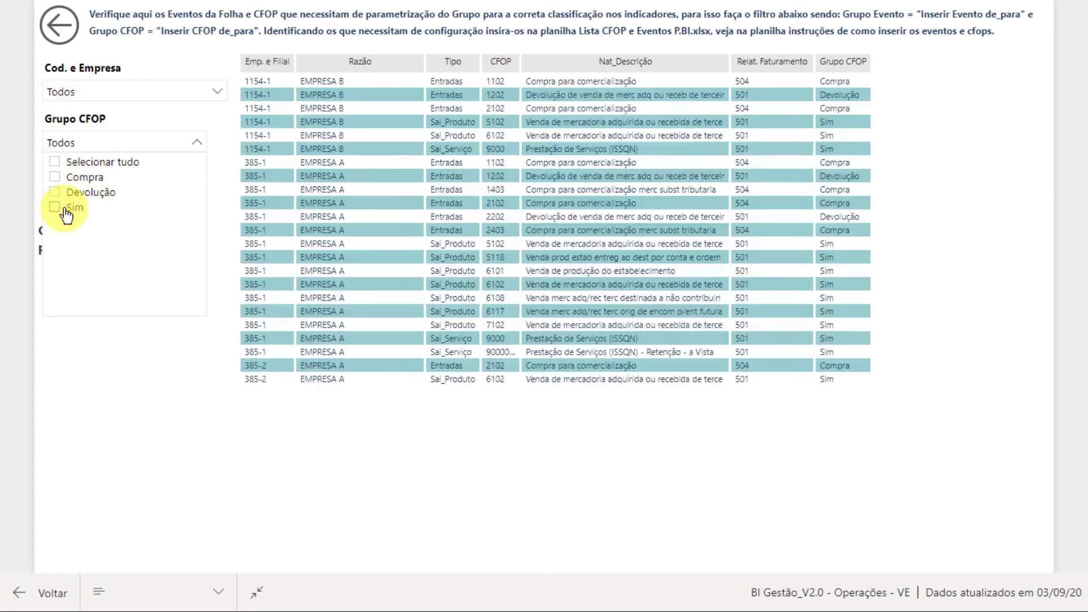
{"action": "left_click", "coordinate": [72, 143]}
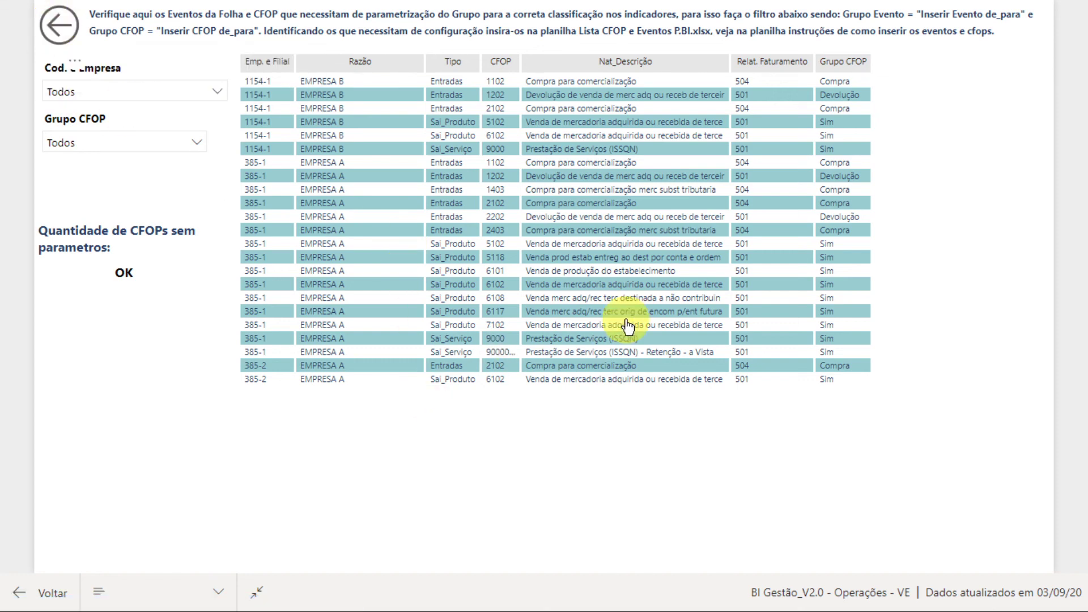
{"action": "left_click", "coordinate": [631, 407]}
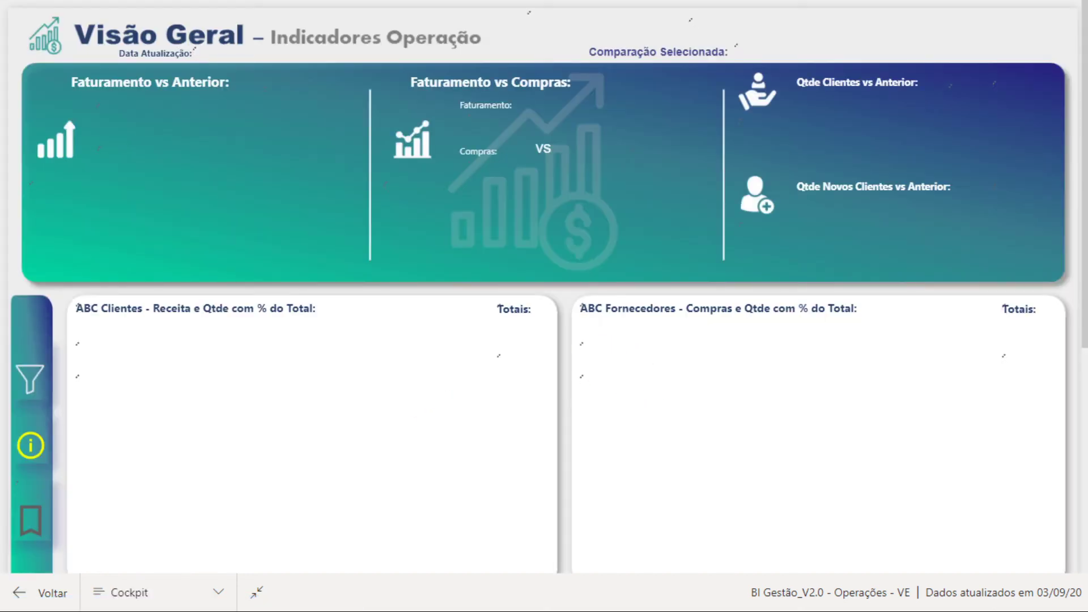